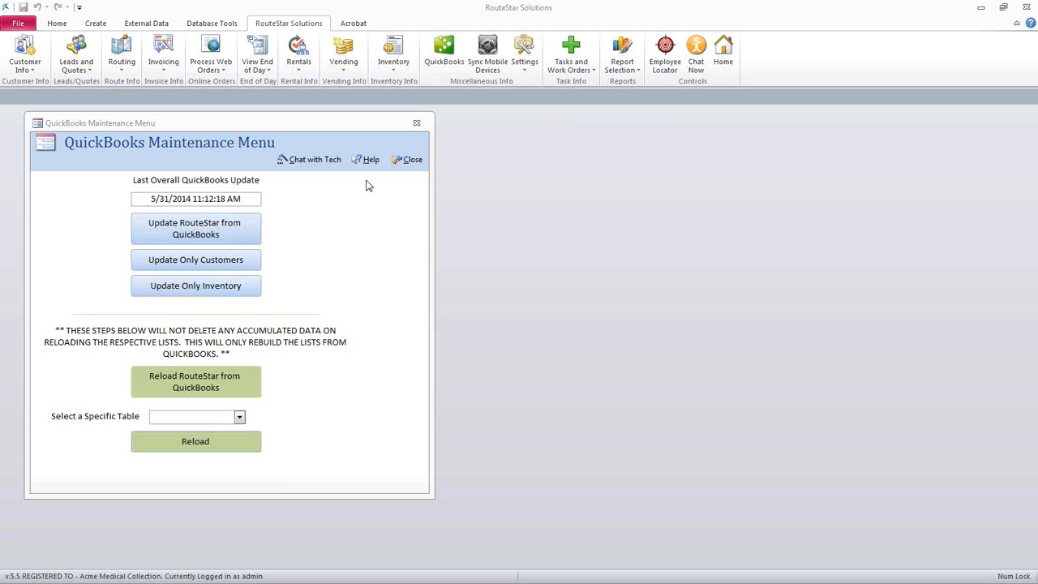
Close the QuickBooks Maintenance Menu and log in as admin with the account password
click(413, 160)
click(532, 72)
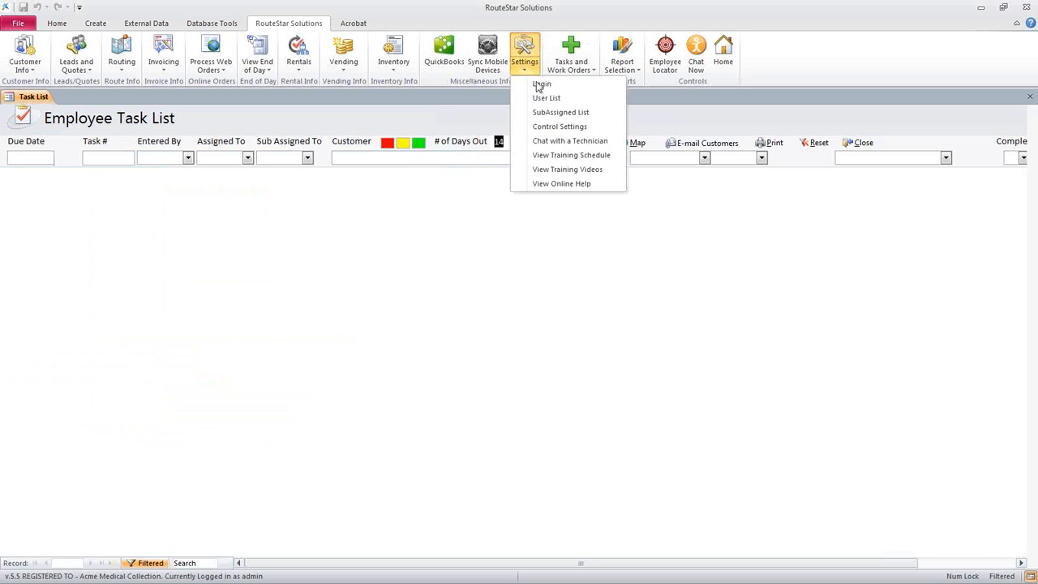
click(519, 110)
drag(1, 162, 321, 163)
click(295, 207)
click(279, 222)
click(269, 232)
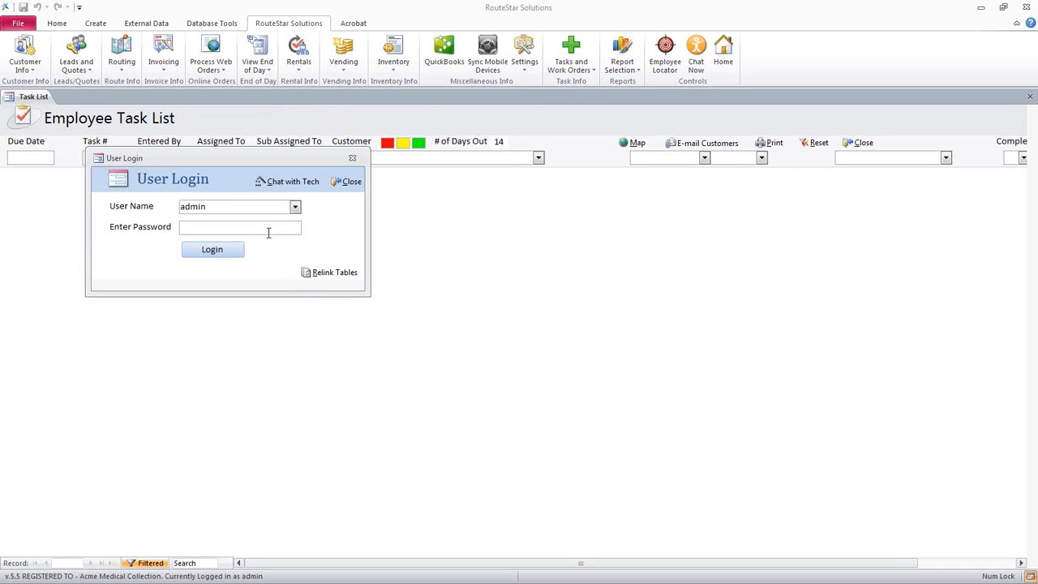
text(*****)
key(Return)
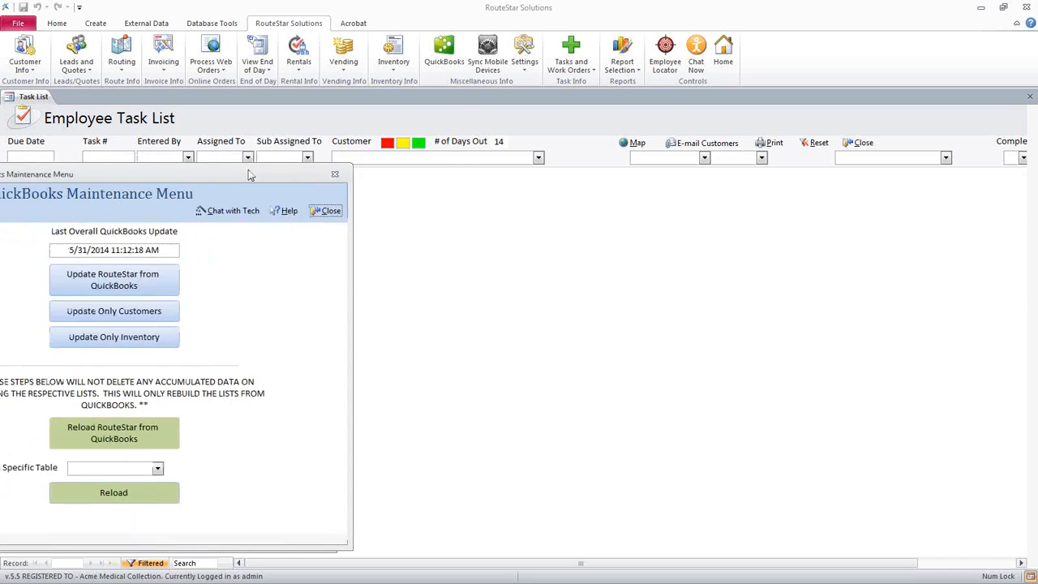
Choose Chart of Accounts as the specific table in the QuickBooks Maintenance Menu and close it without reloading
drag(154, 178, 351, 118)
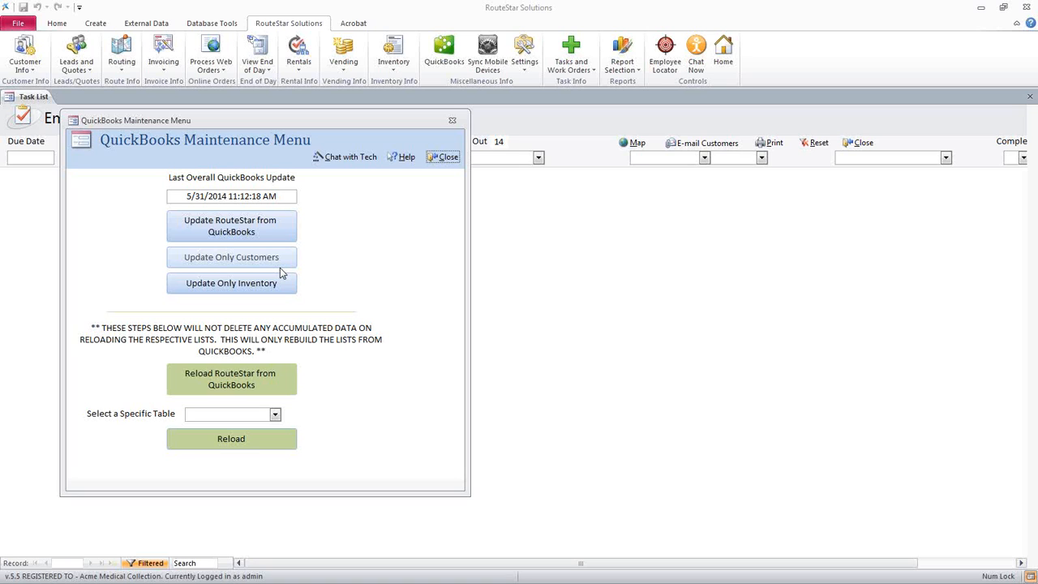
click(275, 414)
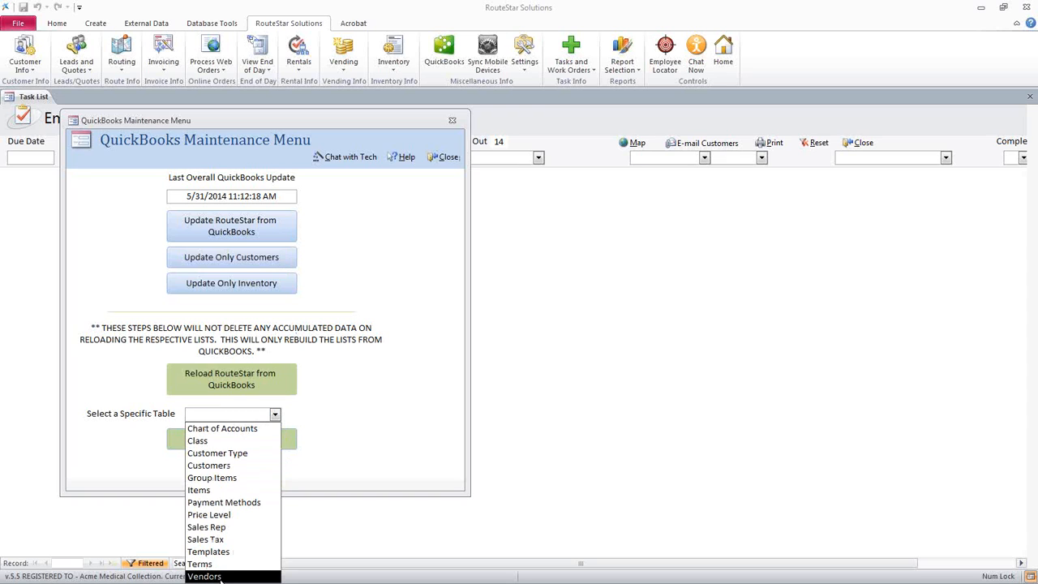
click(245, 434)
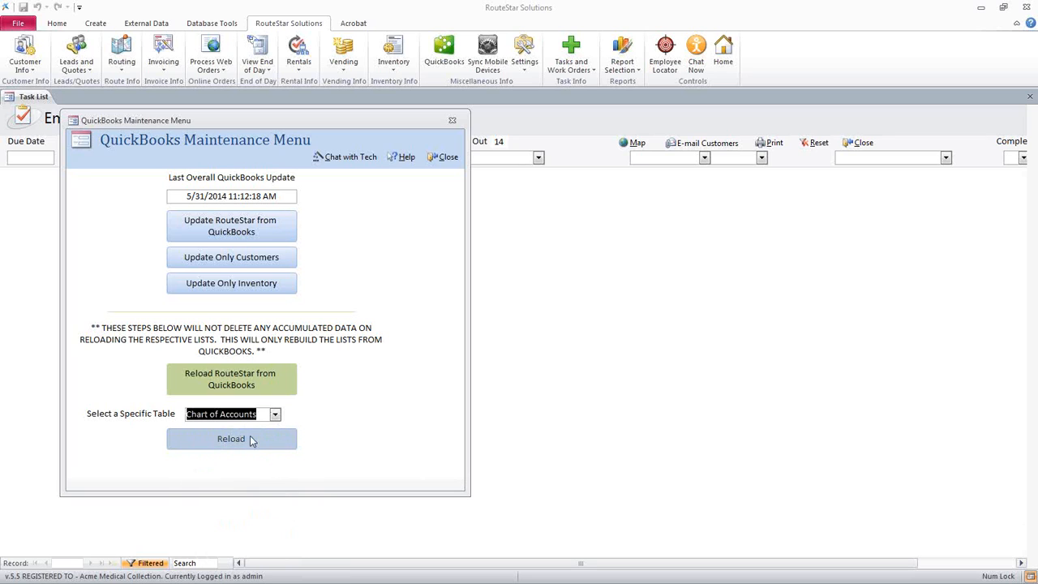
click(443, 157)
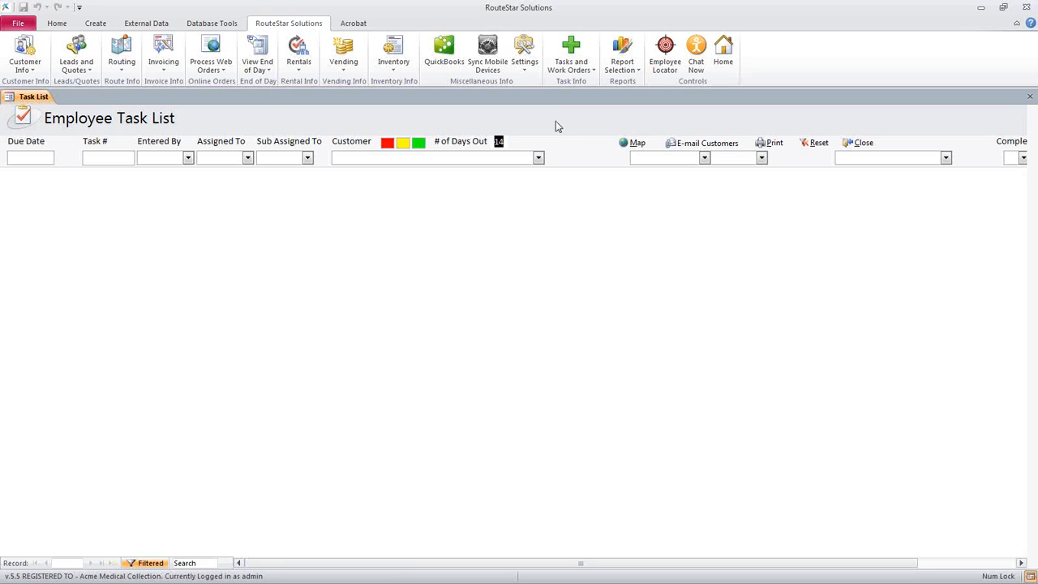
Add a new user to the User List, entering the user name and the account password
click(521, 70)
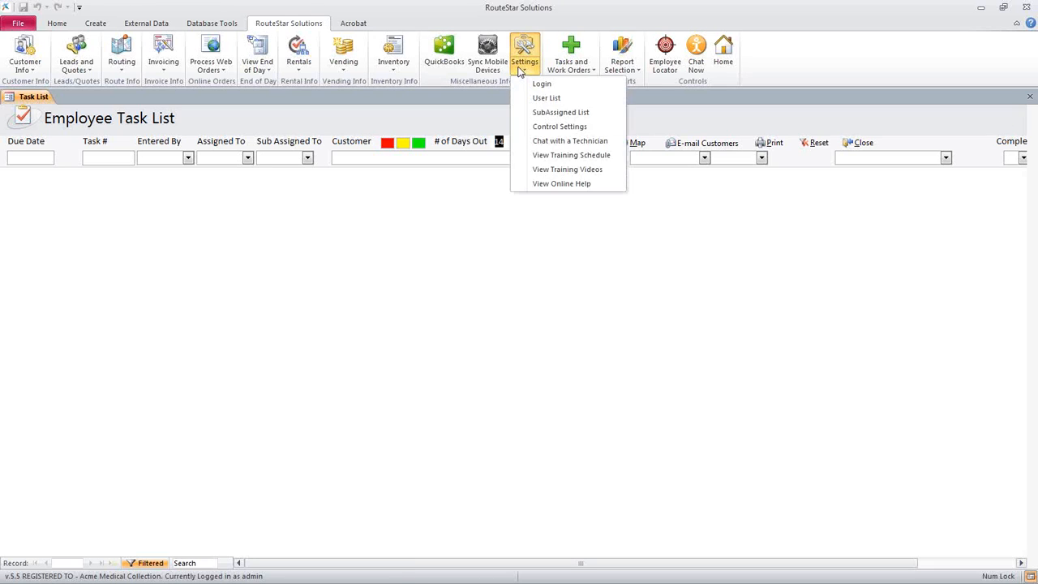
click(554, 98)
click(68, 184)
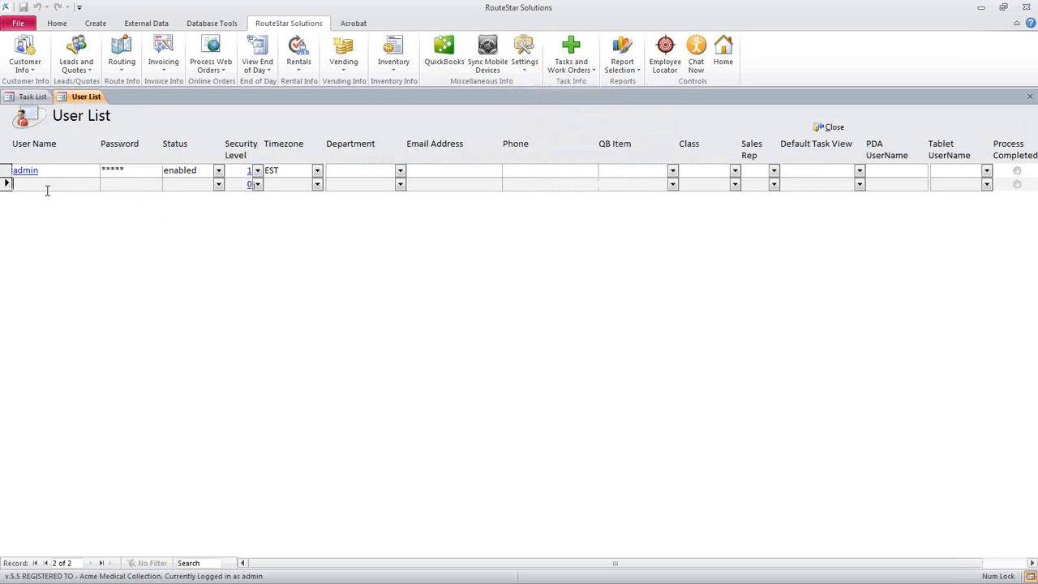
text(Michael)
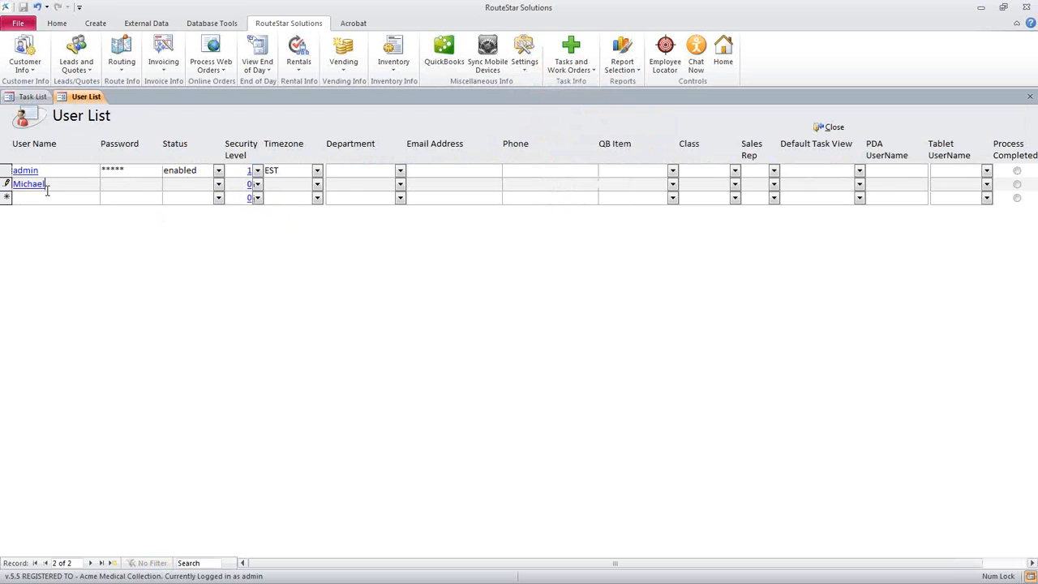
key(Tab)
text(*****)
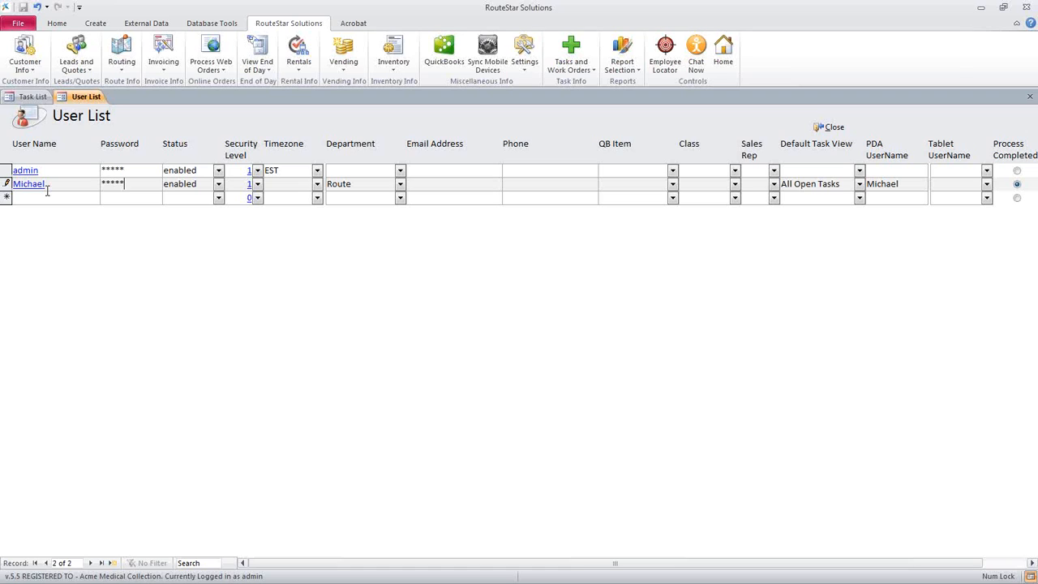
Set the new user's security level to 1, Administrator FULL Access, and close the User List
click(257, 185)
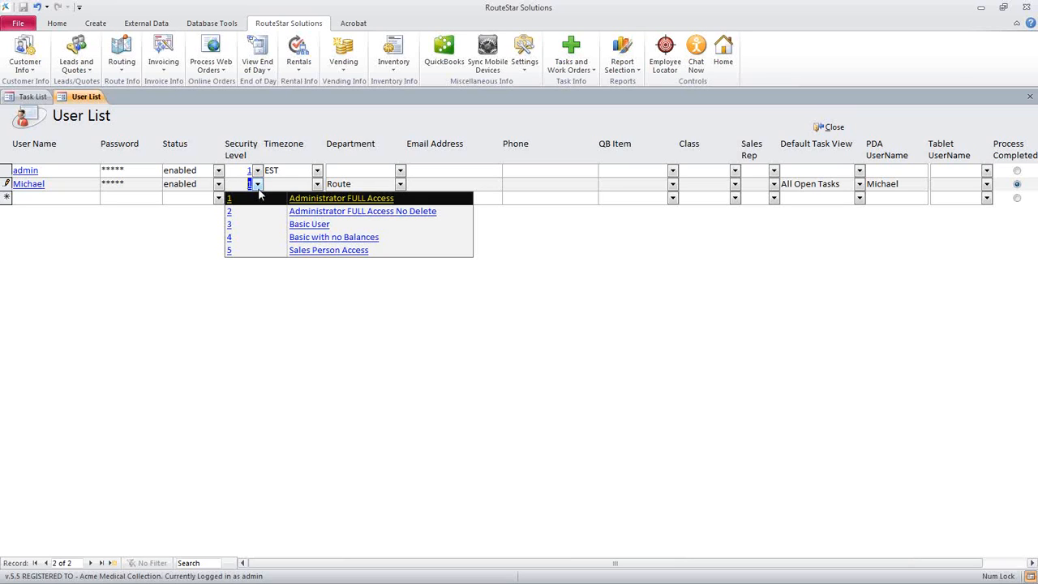
click(258, 193)
click(181, 200)
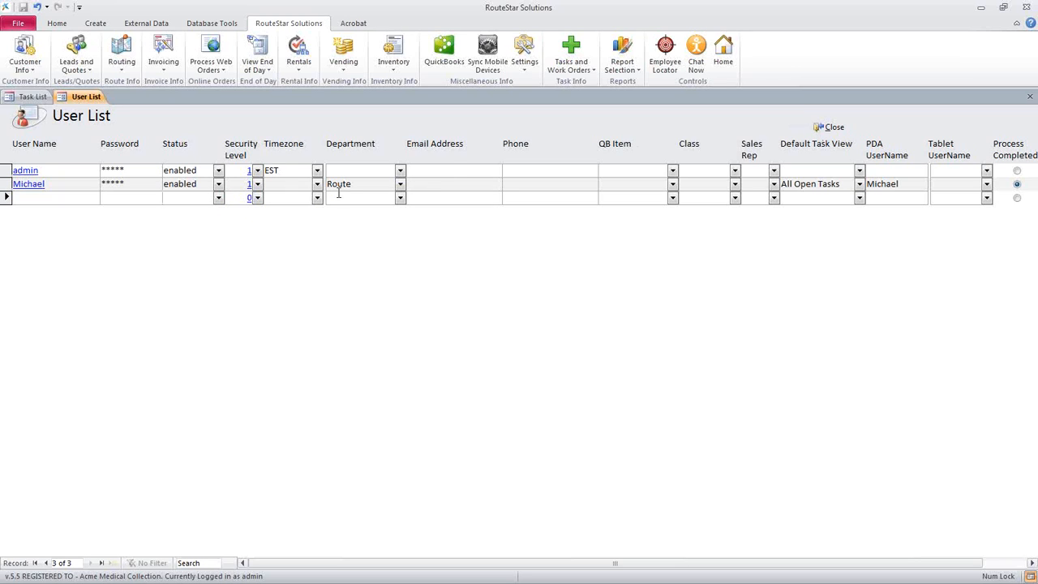
click(832, 130)
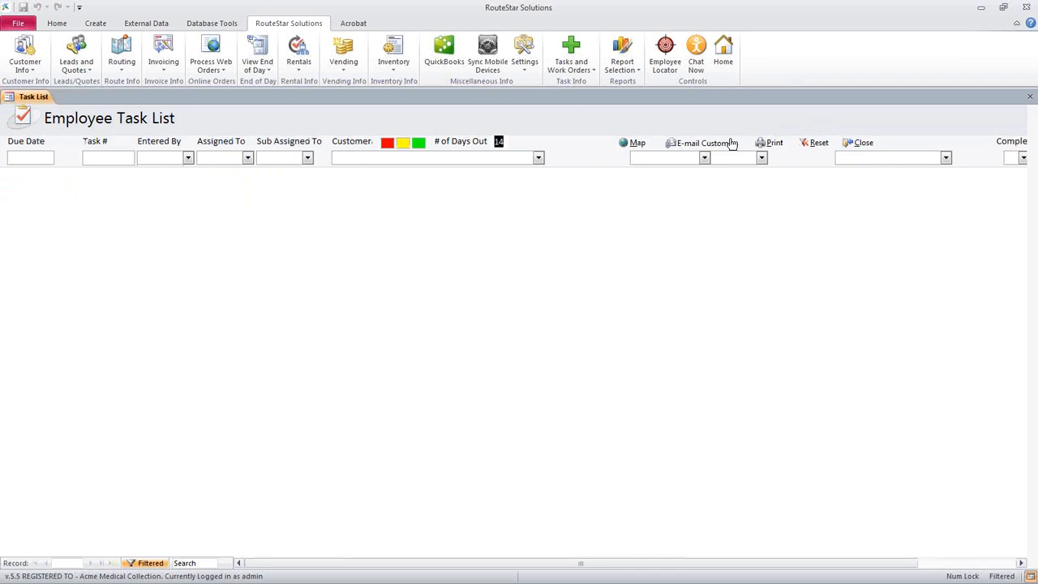
Log in as the newly added user with the account password and close the Employee Task List
click(520, 71)
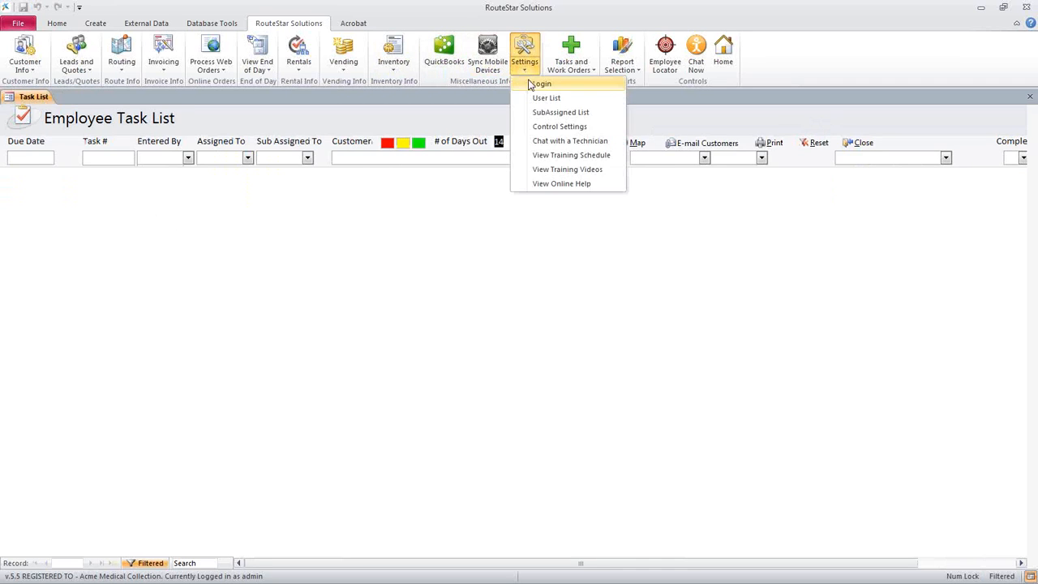
click(532, 85)
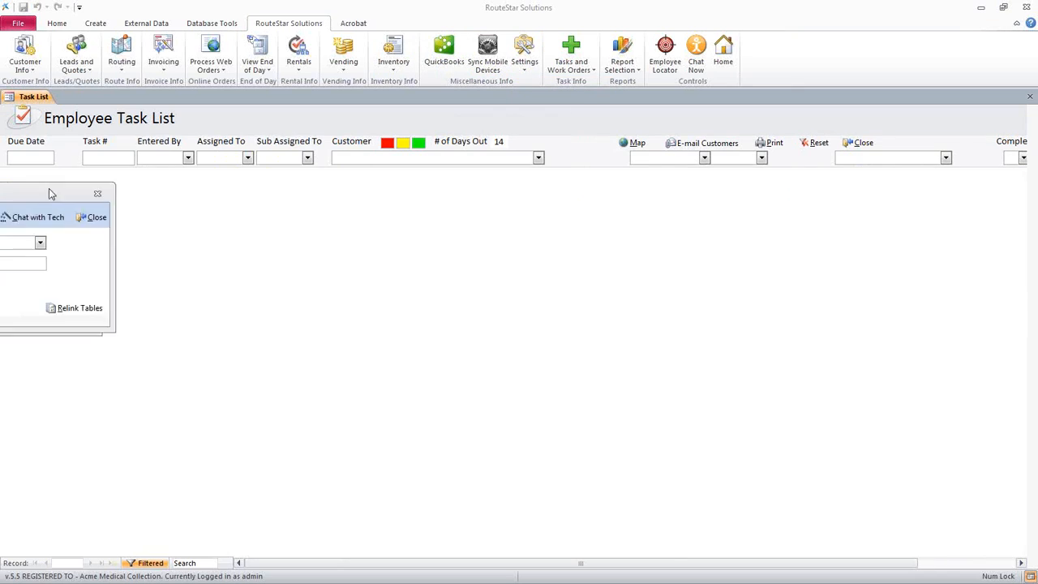
click(278, 196)
click(261, 223)
click(259, 219)
key(Caps_Lock)
text(*****)
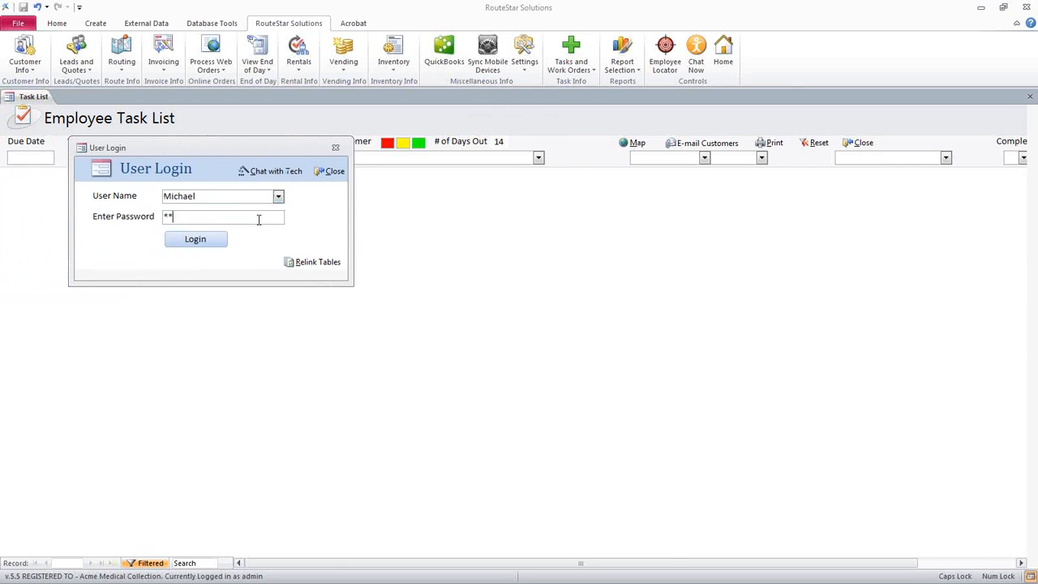
click(198, 240)
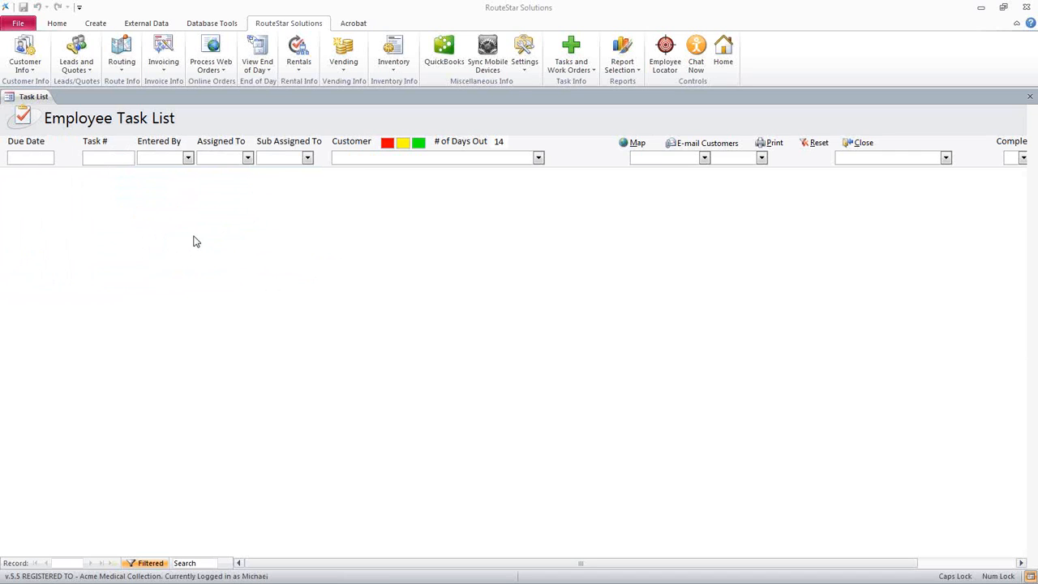
click(848, 142)
View the RouteStar Solutions topics in the browser's Online Help Center and return to the RouteStar program
click(524, 71)
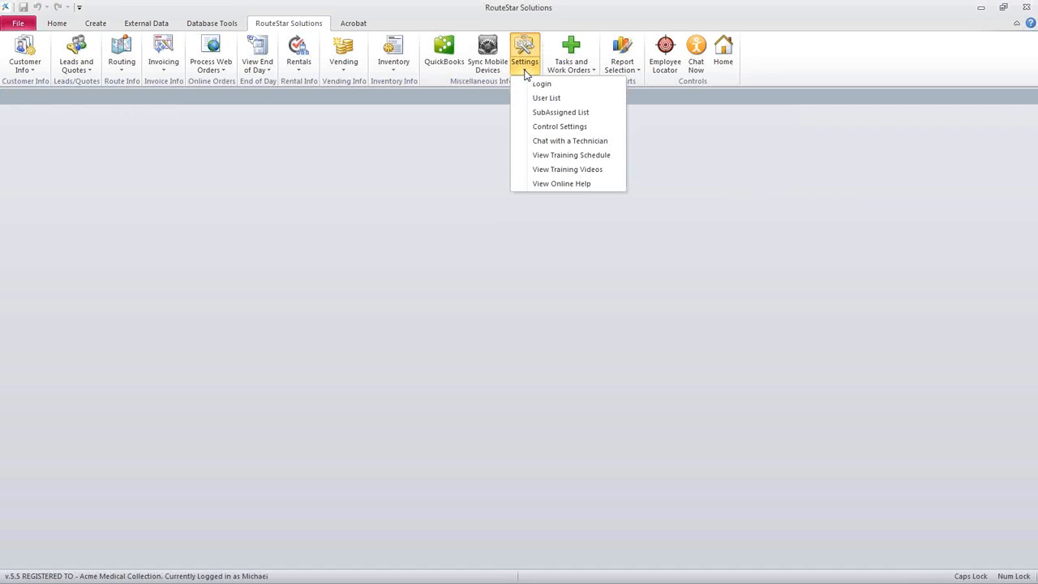
click(537, 170)
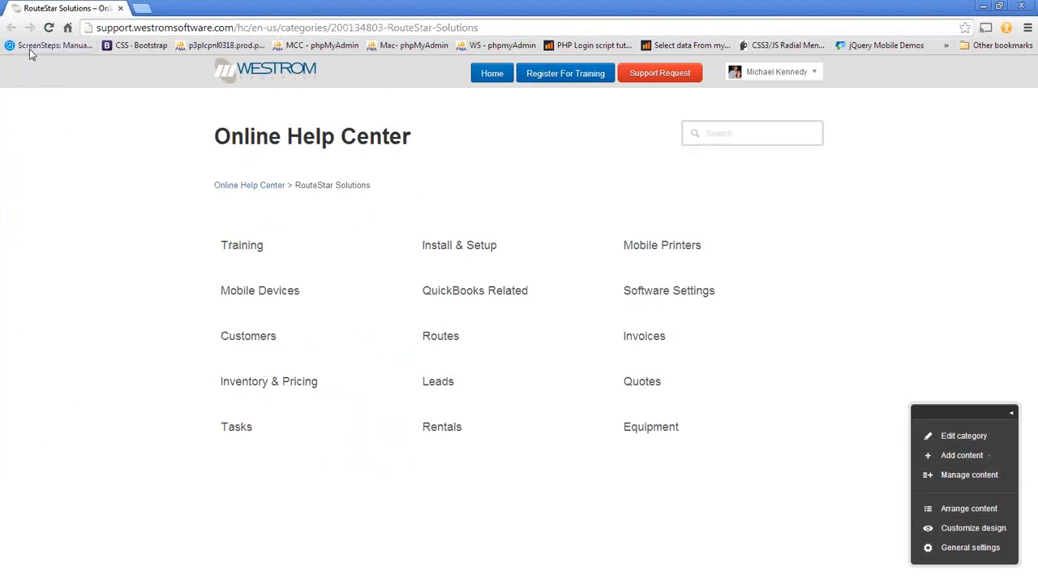
click(492, 73)
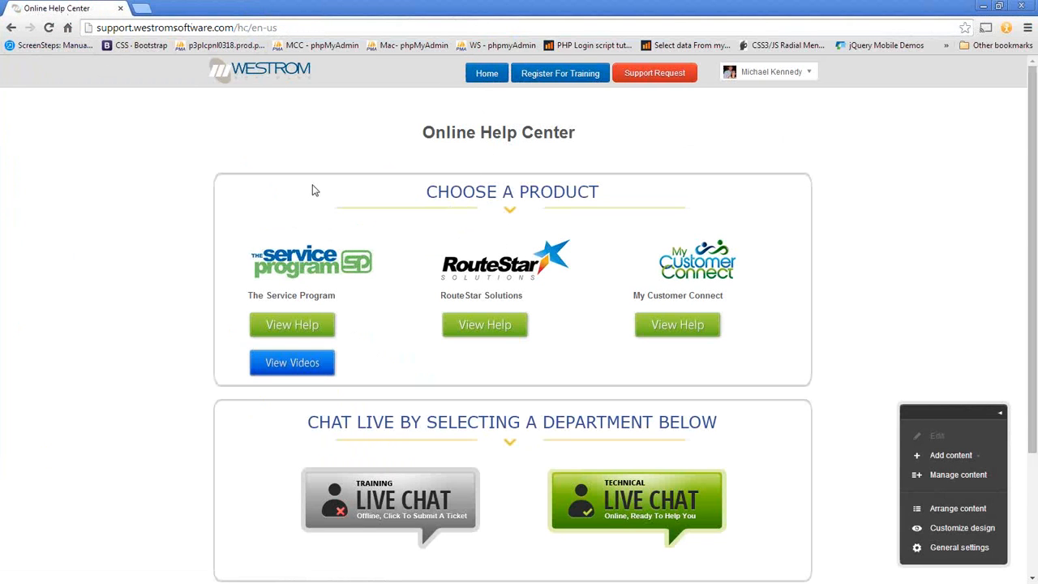
click(492, 331)
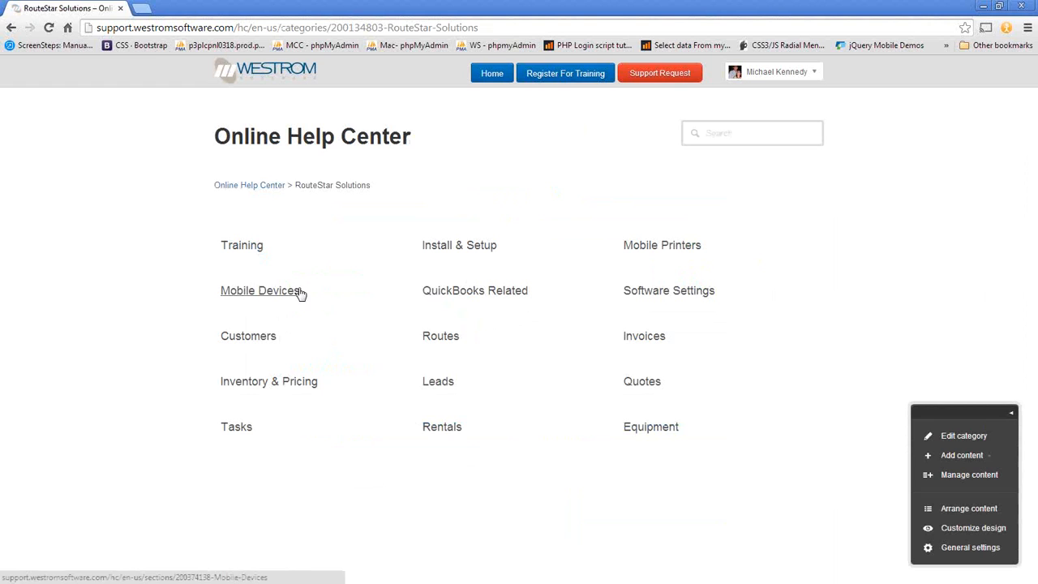
click(492, 75)
click(982, 6)
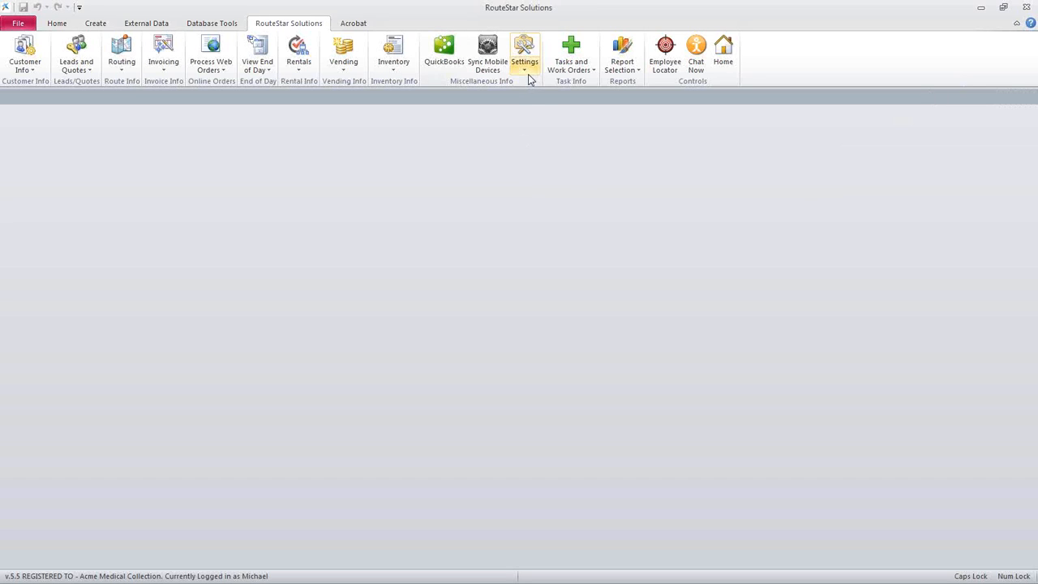
Open the Route Schedule and the Route Frequency List
click(528, 75)
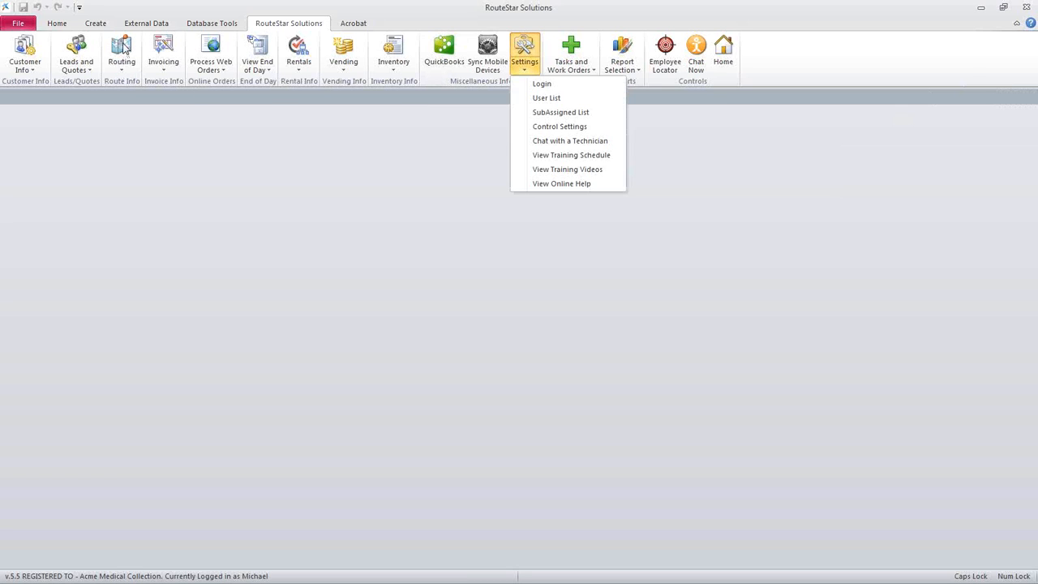
click(122, 73)
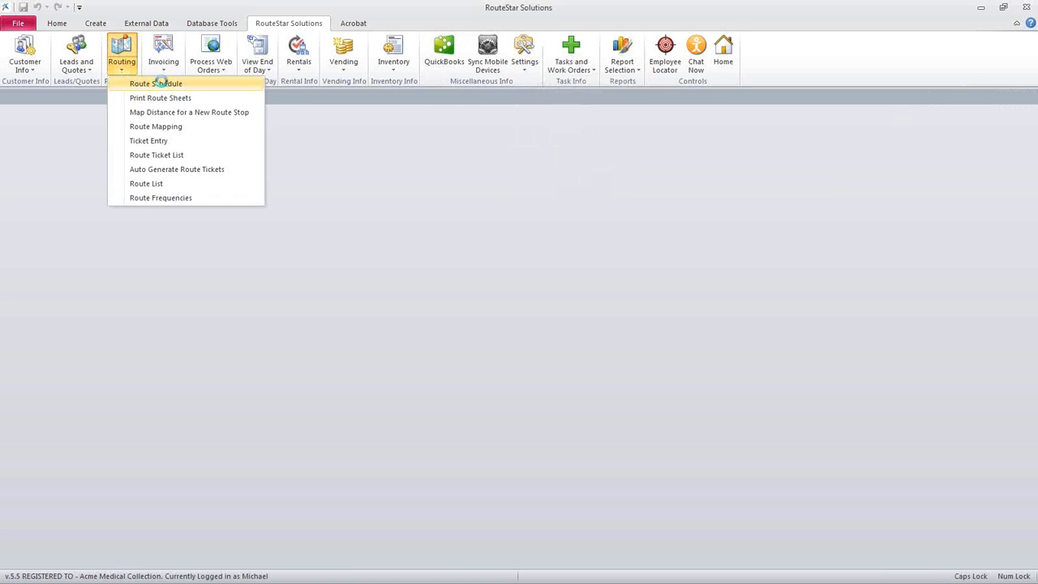
click(158, 84)
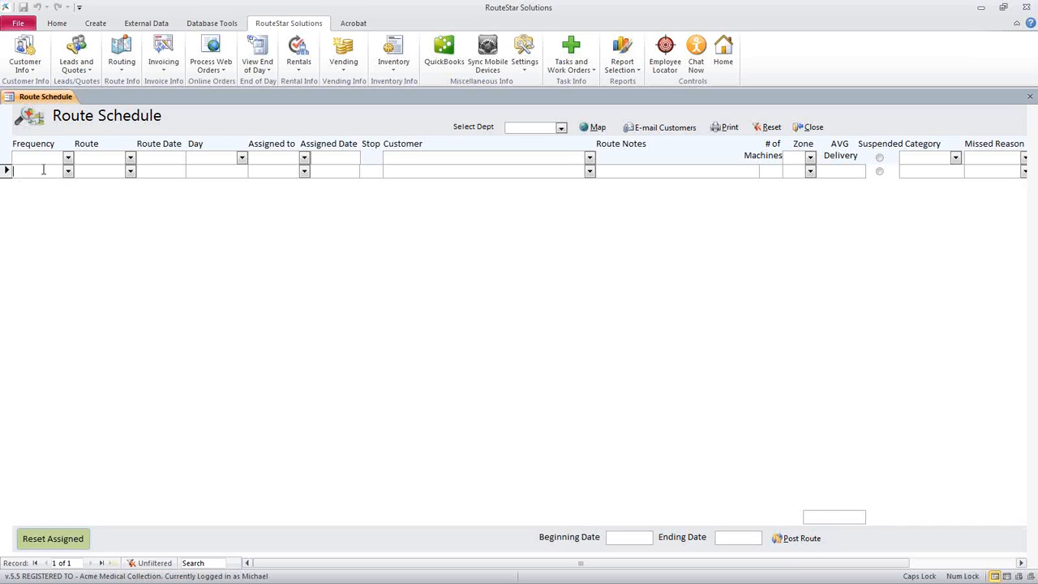
click(125, 73)
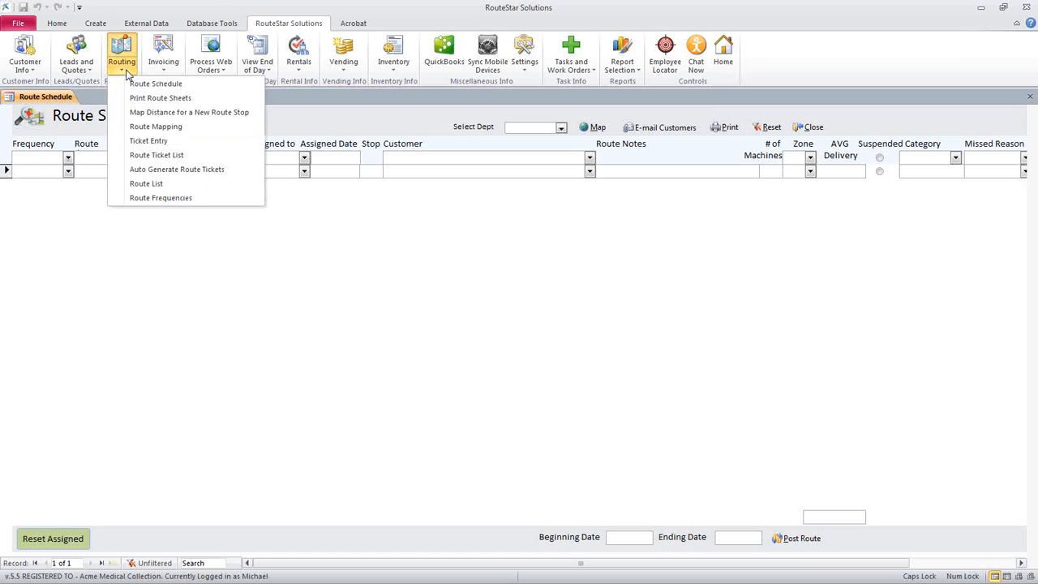
click(165, 197)
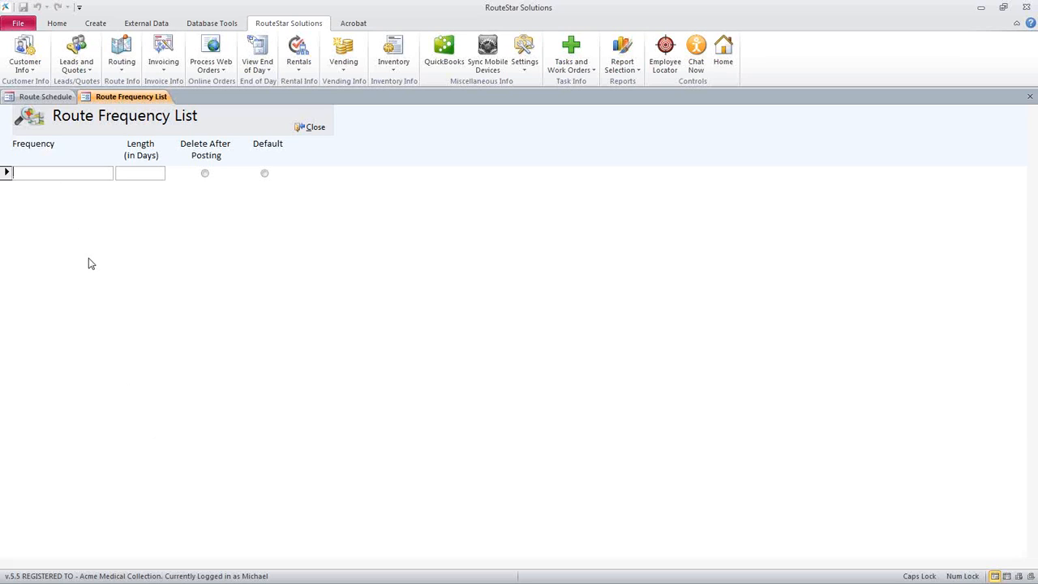
Add a Weekly route frequency with a length of 7 days
text(wE)
key(BackSpace)
key(BackSpace)
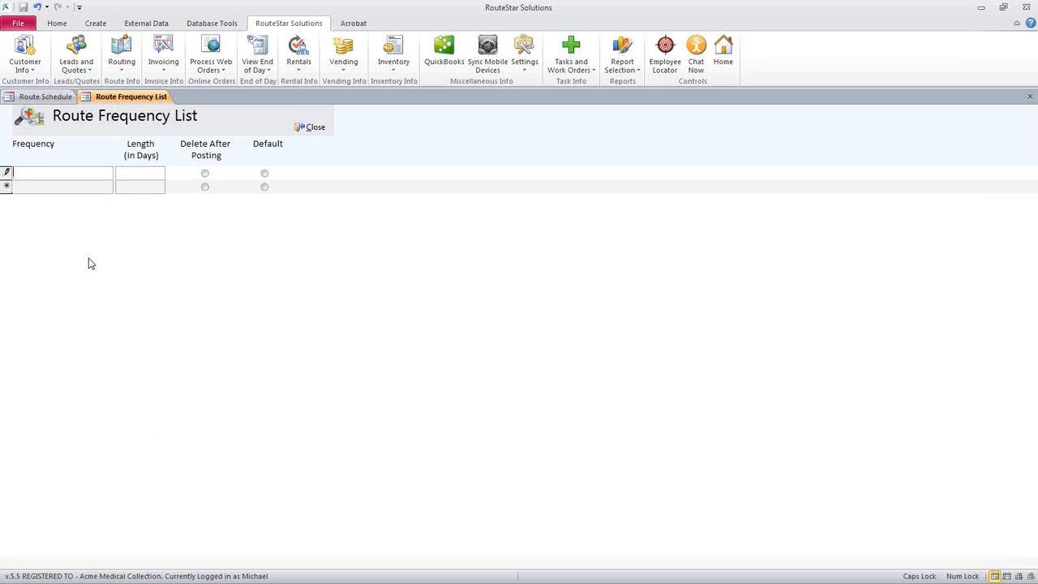
key(Caps_Lock)
text(Weekly)
key(Tab)
text(7)
Add an EOW route frequency of 14 days and a Monthly route frequency of 28 days
click(136, 187)
click(65, 191)
text(EOW)
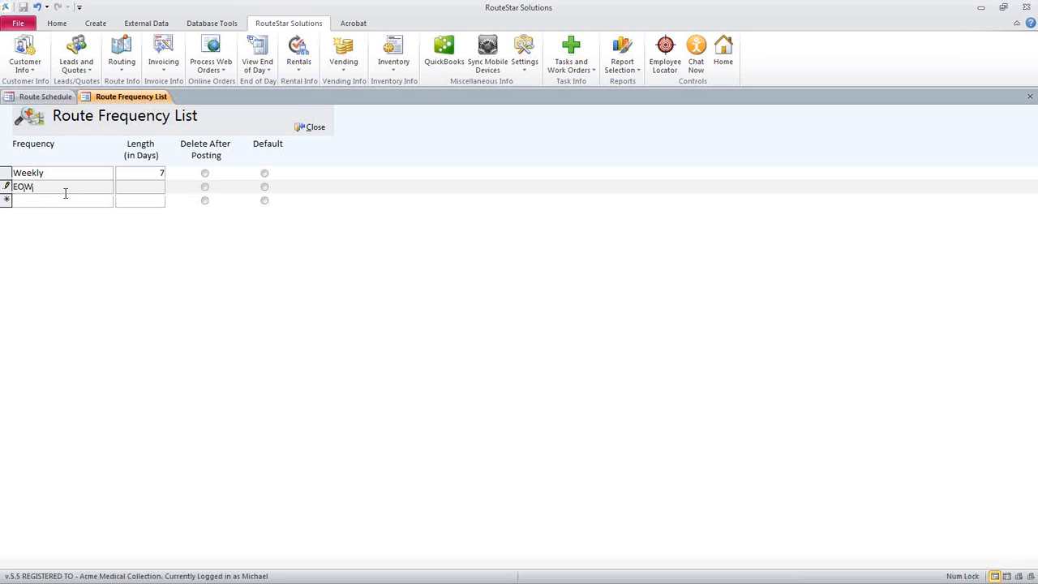
text(14)
click(70, 197)
text(Monthly)
key(Tab)
text(28)
Add a OneTime route frequency with a length of 0 days that is deleted after posting
click(69, 214)
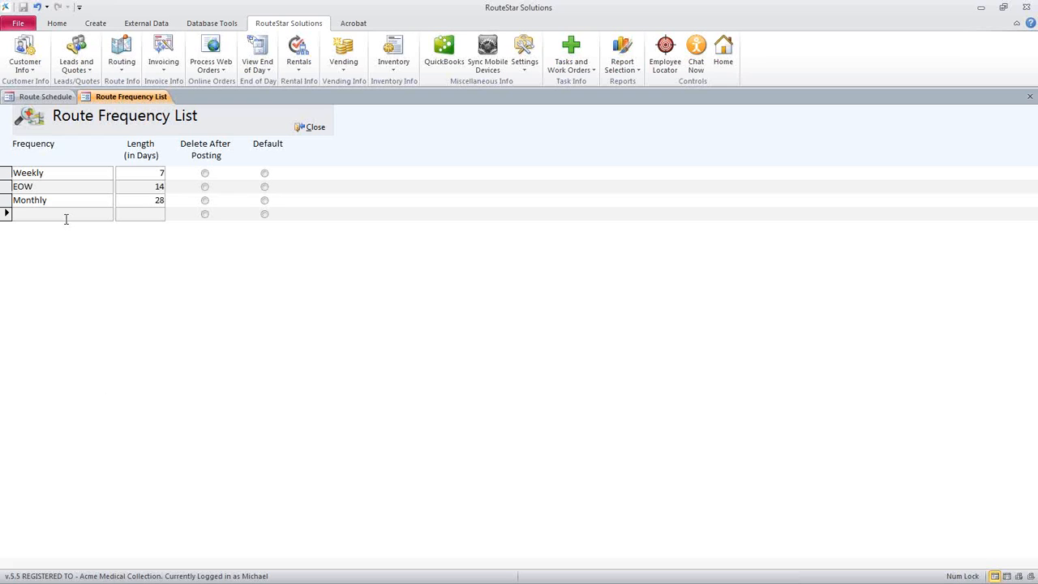
text(OneTime)
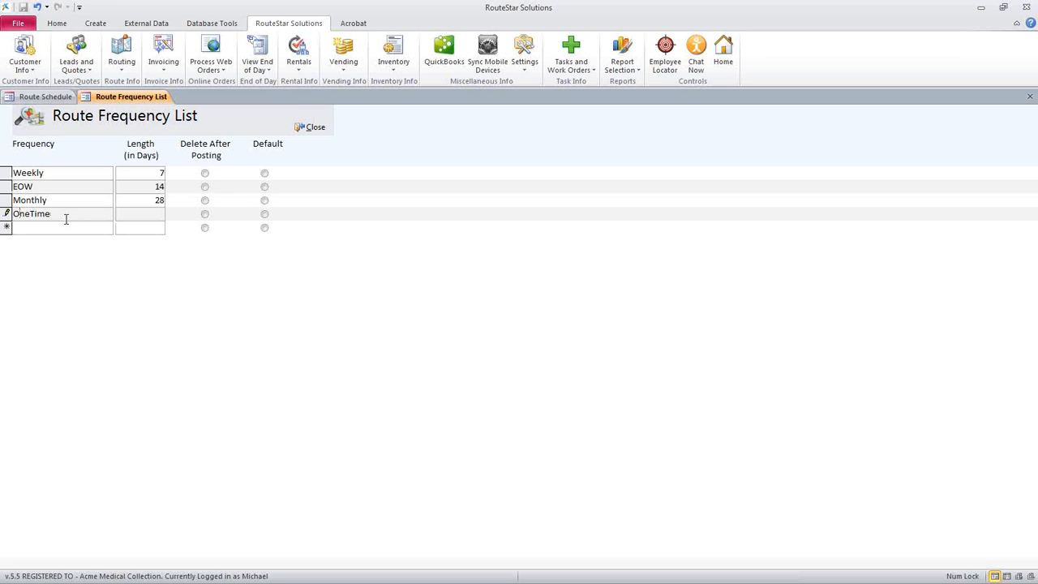
key(Tab)
text(0)
click(204, 214)
Add a 2x Weekly route frequency with a length of 7 days
click(50, 227)
text(2xW)
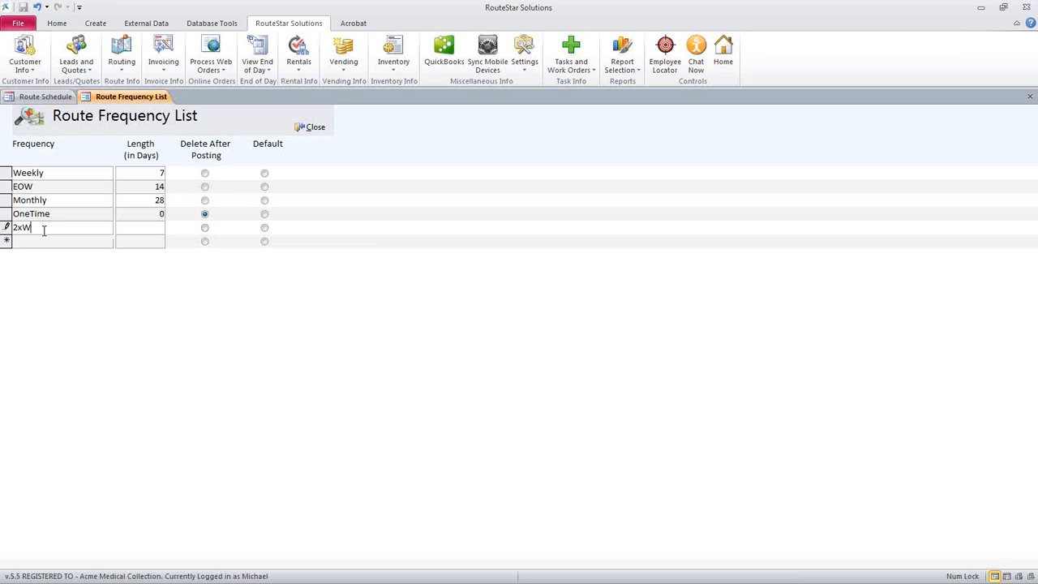
text(eekly)
click(150, 233)
text(7)
Enter a 3x Weekly route frequency and close the Route Frequency List
click(85, 239)
text(3x)
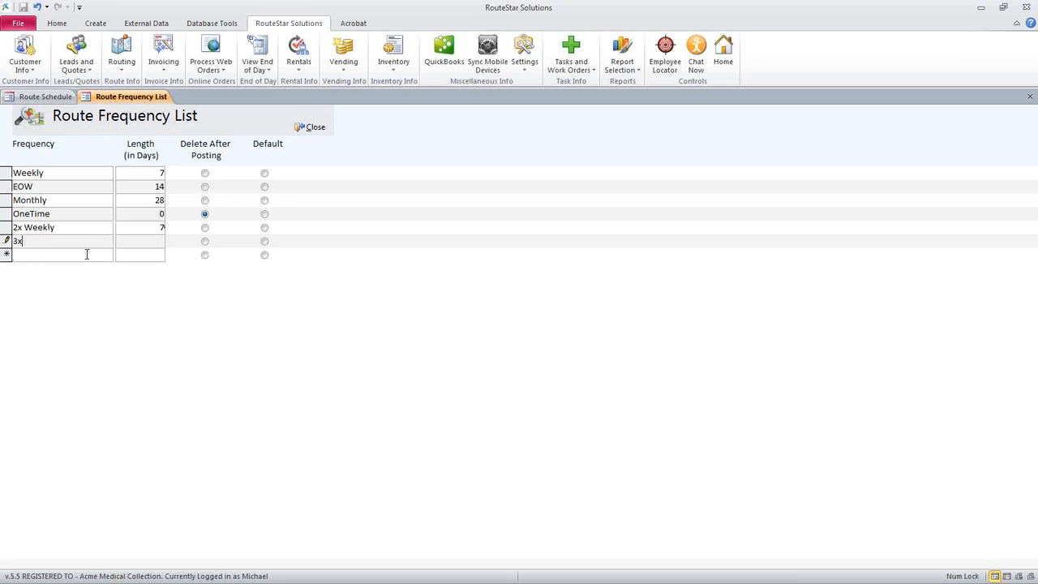
text( Weekly)
click(74, 256)
click(63, 241)
click(15, 228)
click(312, 127)
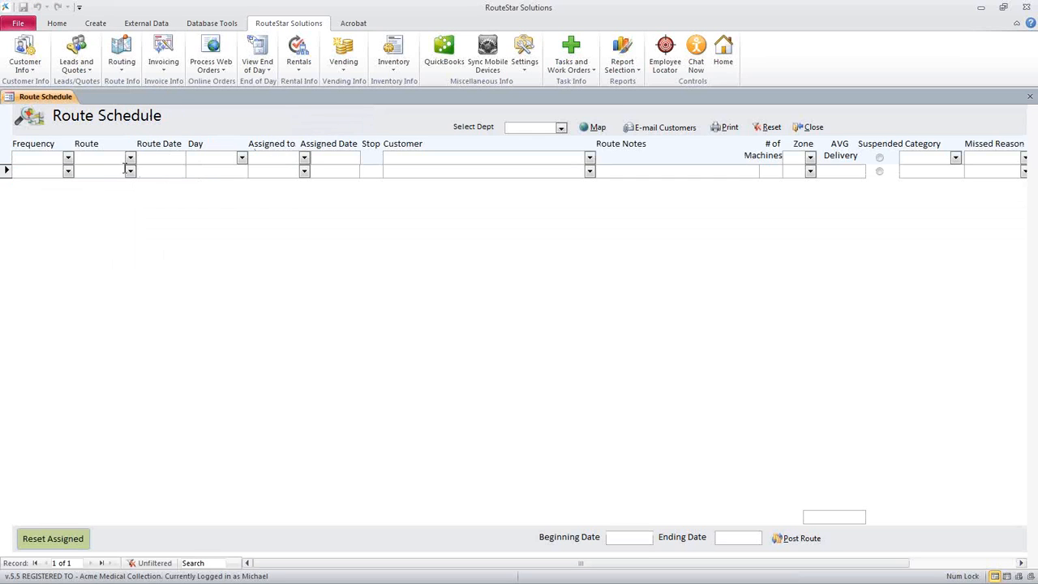
Check the frequency and route choices for the new schedule entry and open the Route List
click(67, 172)
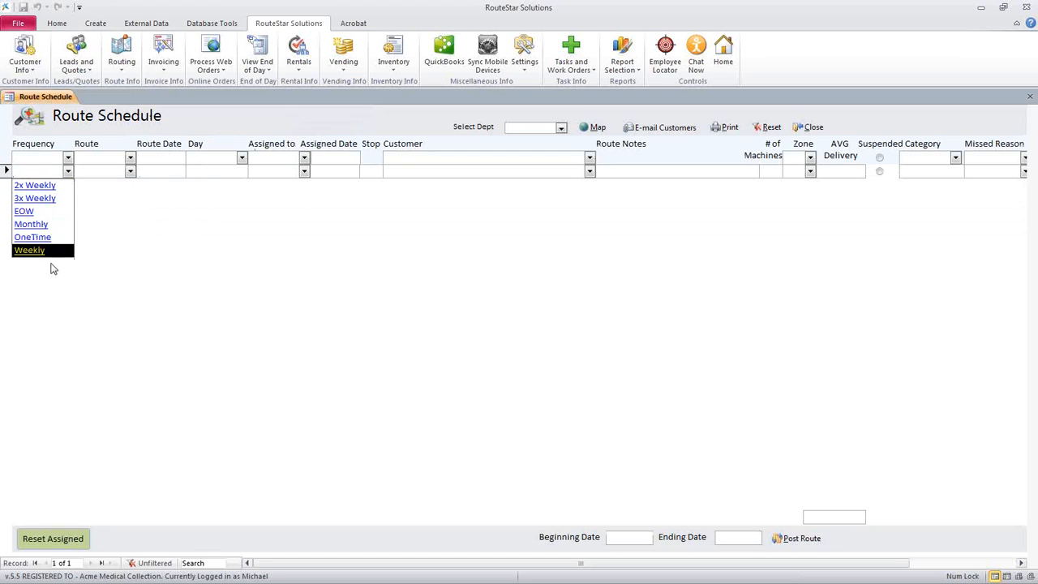
click(130, 171)
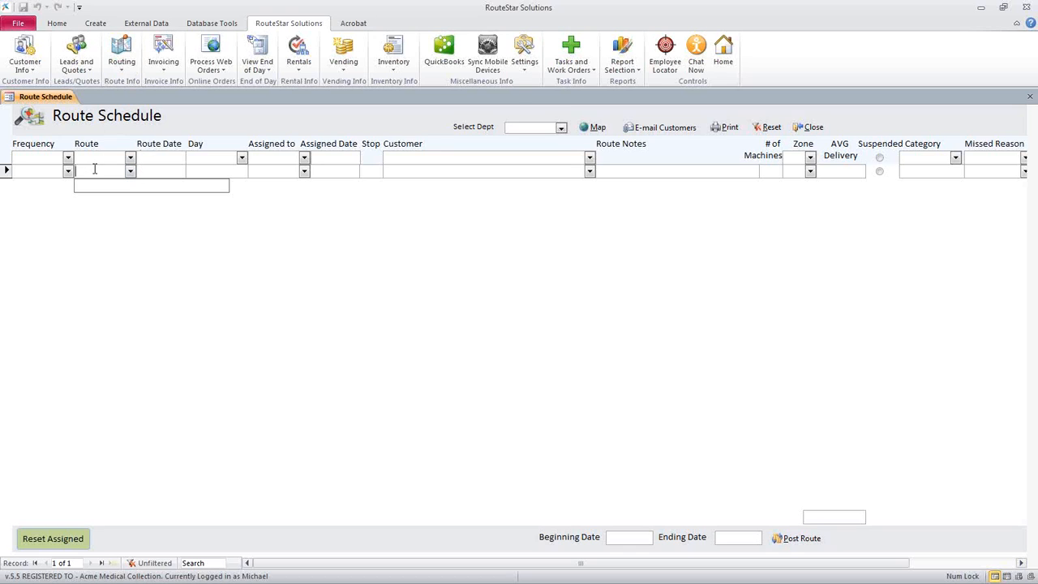
click(122, 55)
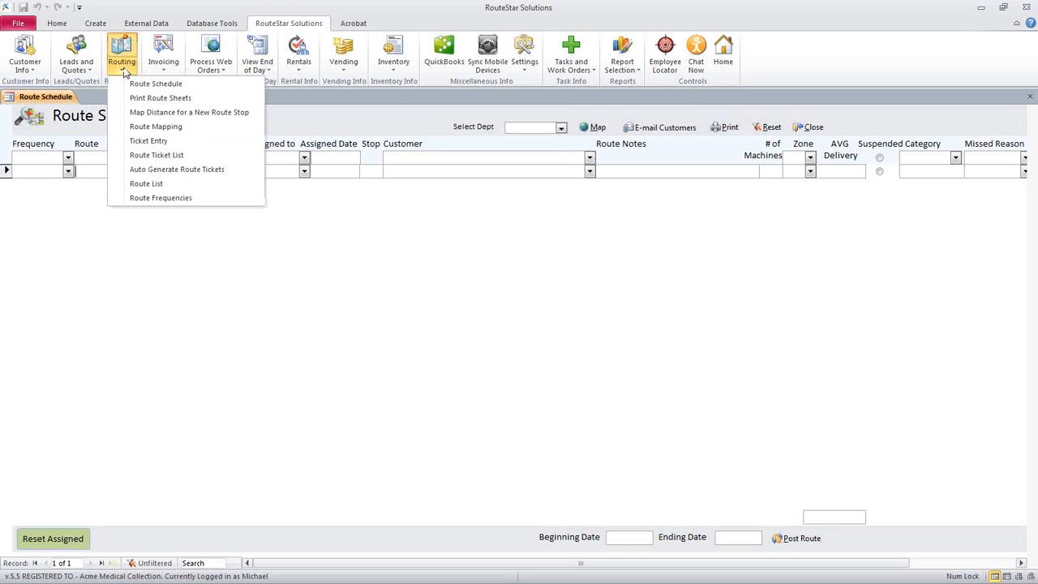
click(167, 186)
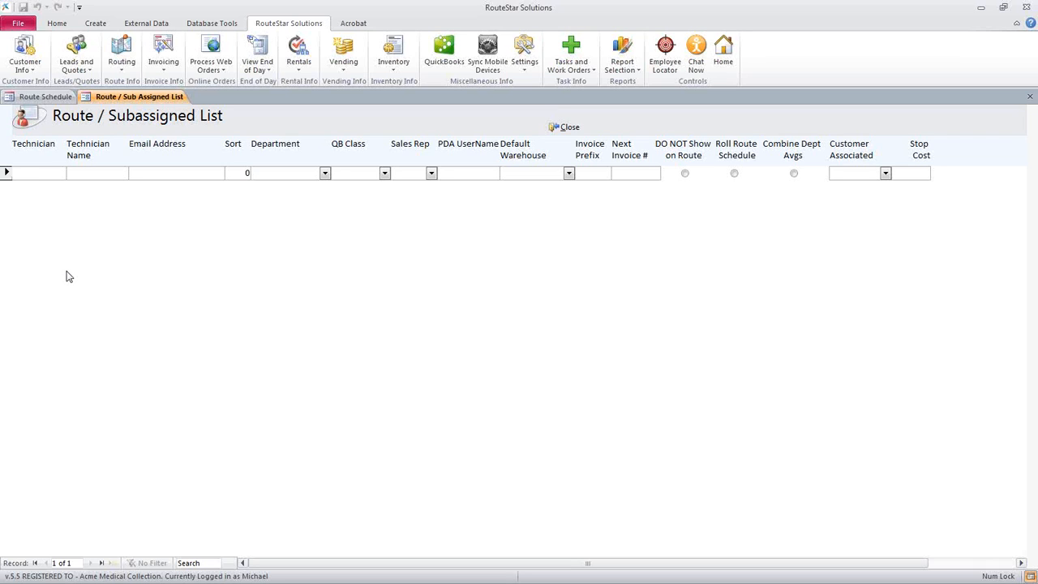
Add routes R1 and R2 to the Route / Subassigned List, entering each technician's name
text(R1)
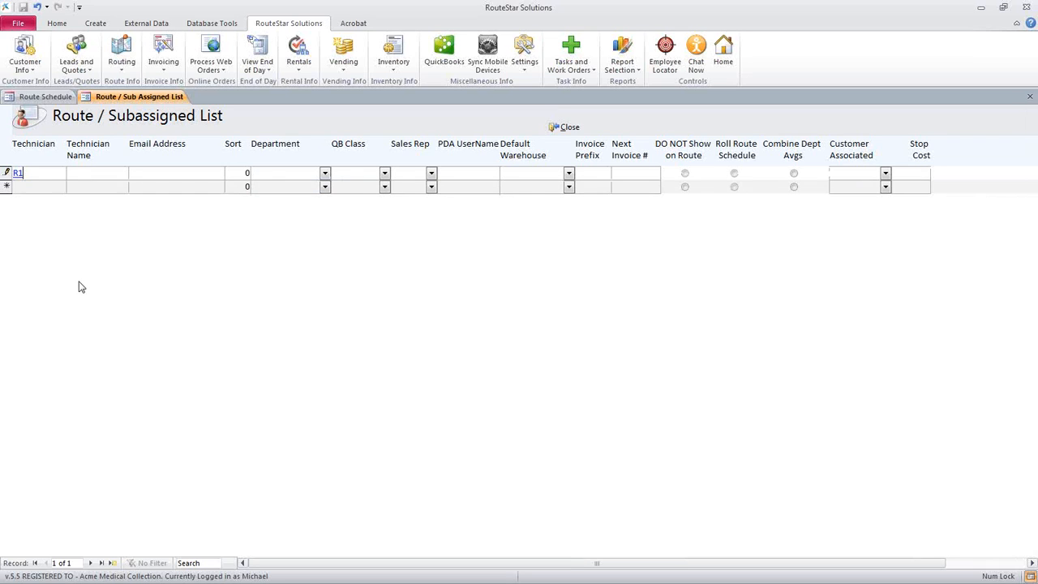
key(Tab)
text(Mike)
click(37, 186)
text(R2)
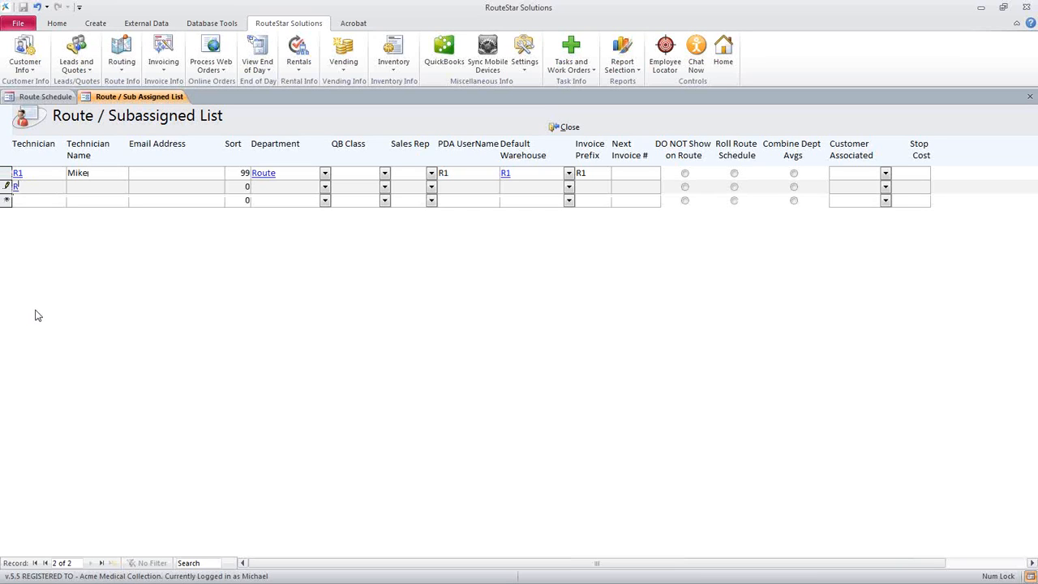
click(83, 187)
text(Bob)
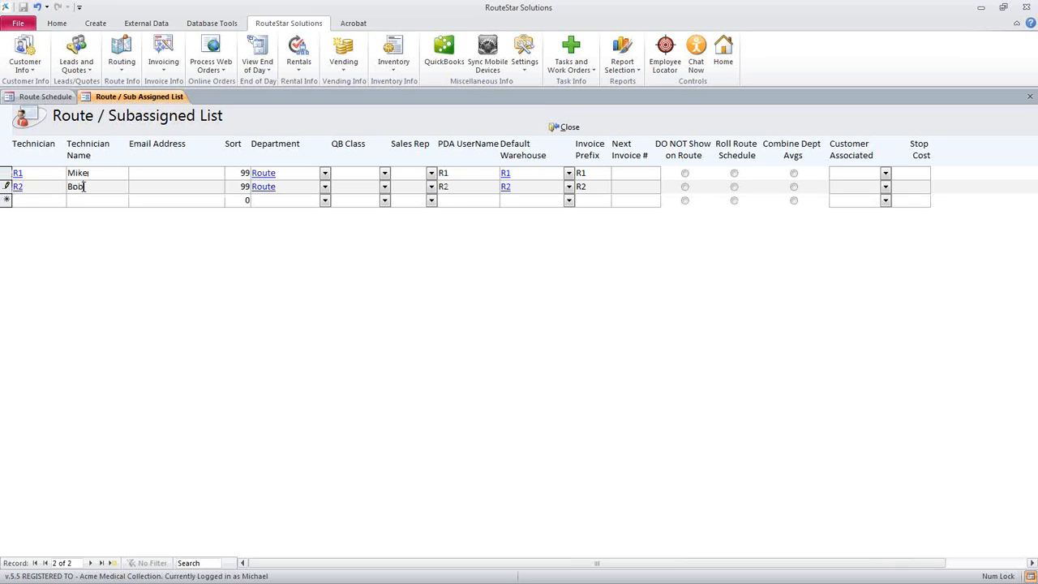
click(84, 201)
Look at the Department List from R1's department and close it
drag(321, 173, 323, 186)
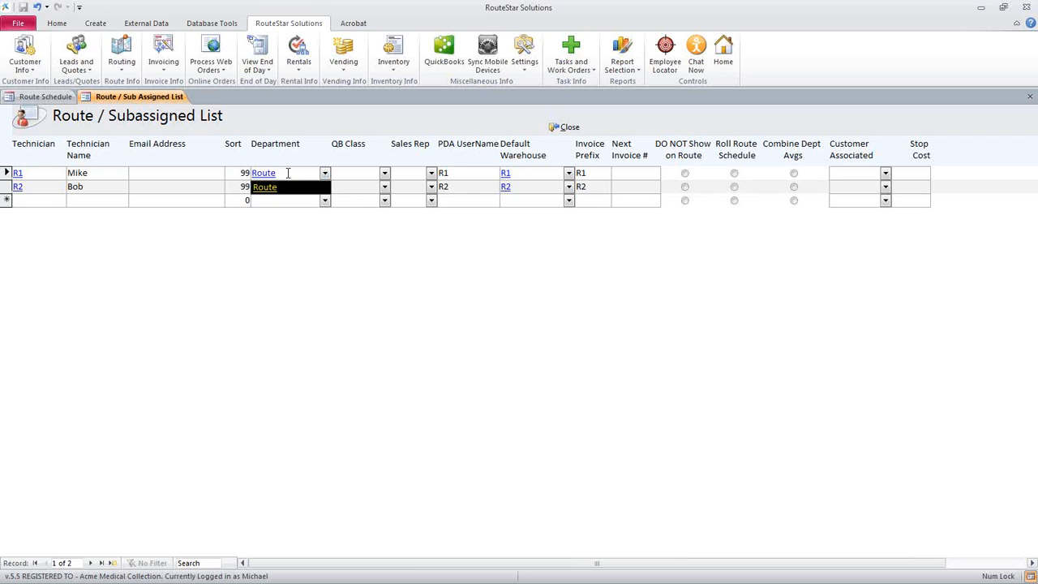
double_click(285, 173)
click(55, 171)
click(7, 157)
drag(11, 156, 50, 158)
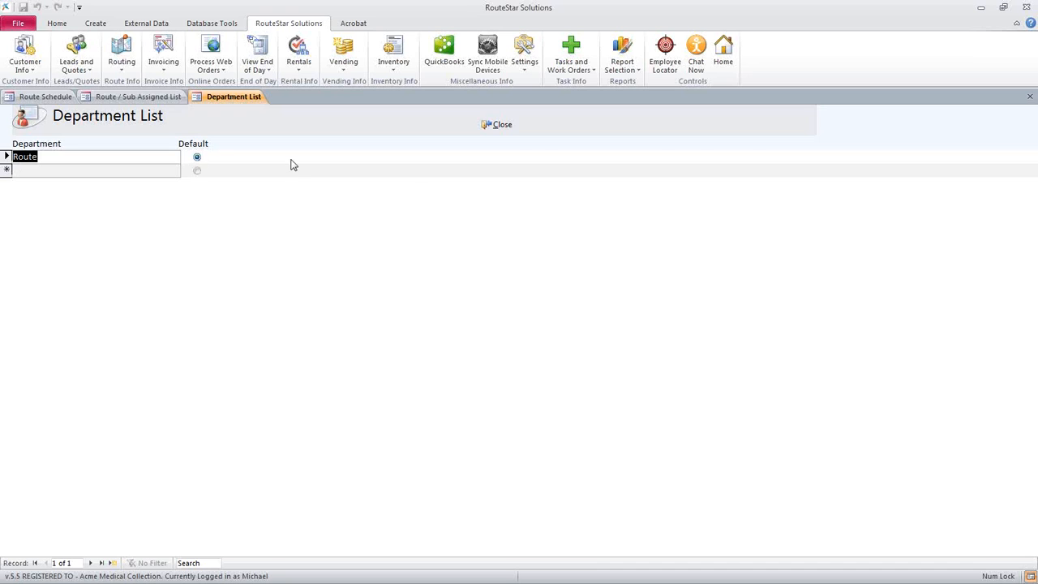
click(496, 128)
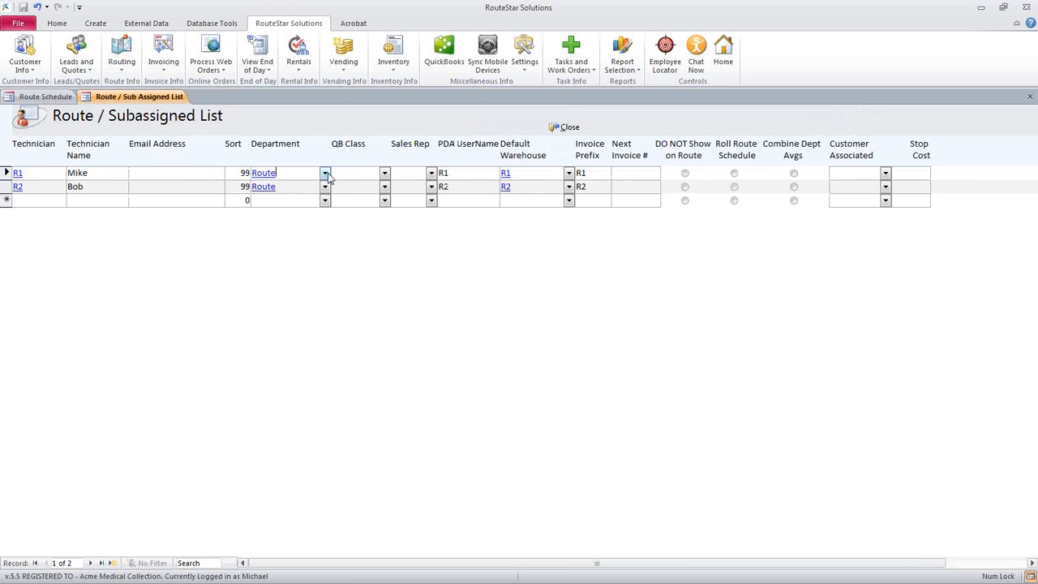
Choose Route as the department for both R1 and R2
click(318, 187)
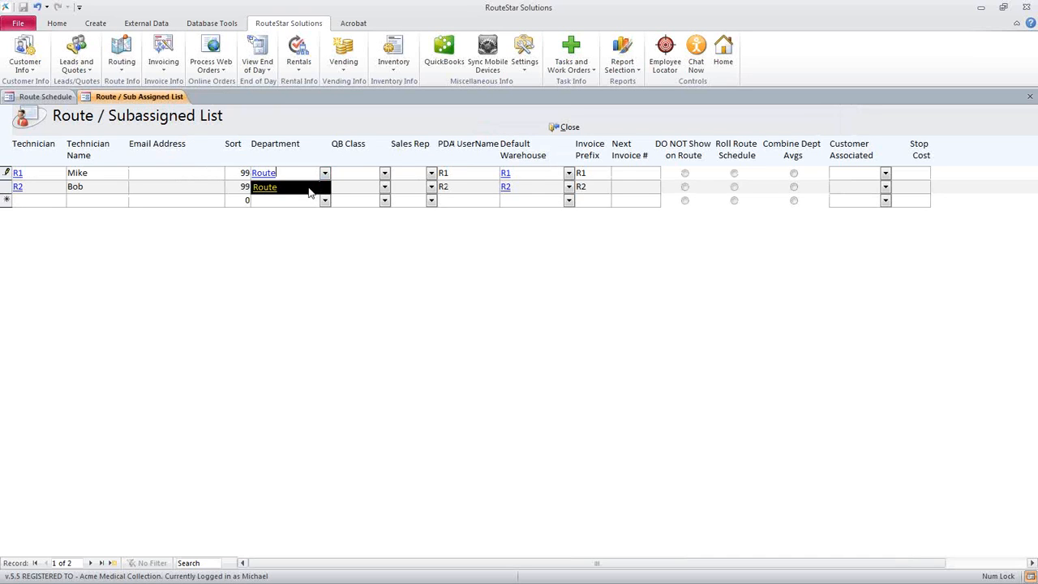
click(310, 191)
click(326, 188)
click(310, 201)
click(297, 203)
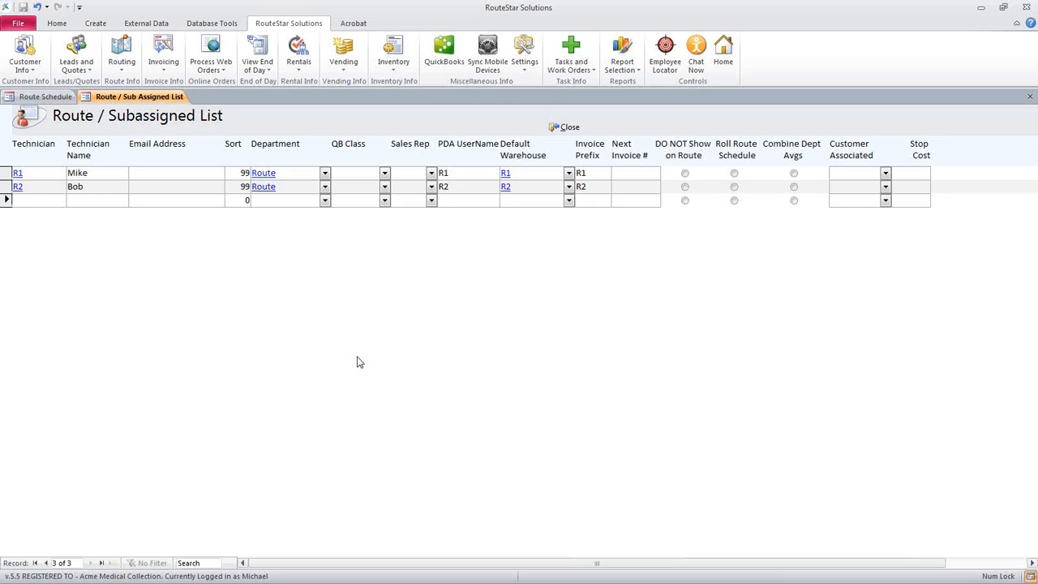
Check the sales rep choices for R1 and R2 and close the Route / Subassigned List
click(431, 172)
click(430, 187)
click(405, 201)
click(567, 128)
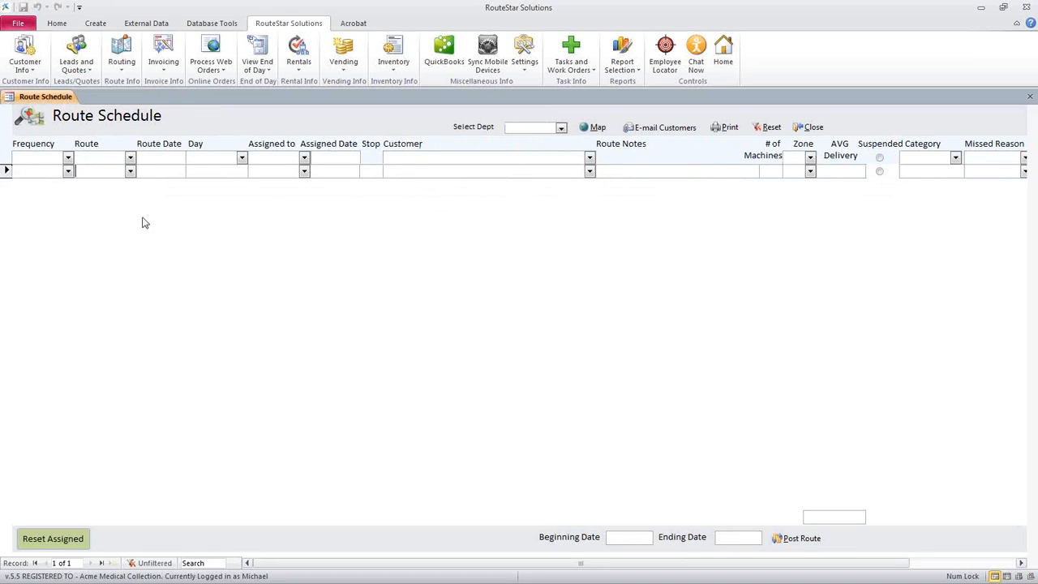
Close and reopen the Route Schedule so its route choices are reloaded
click(130, 171)
click(808, 127)
click(122, 52)
Schedule a Weekly stop on route R1 with route date 6/2/2014 as stop 1, and select its customer
click(68, 171)
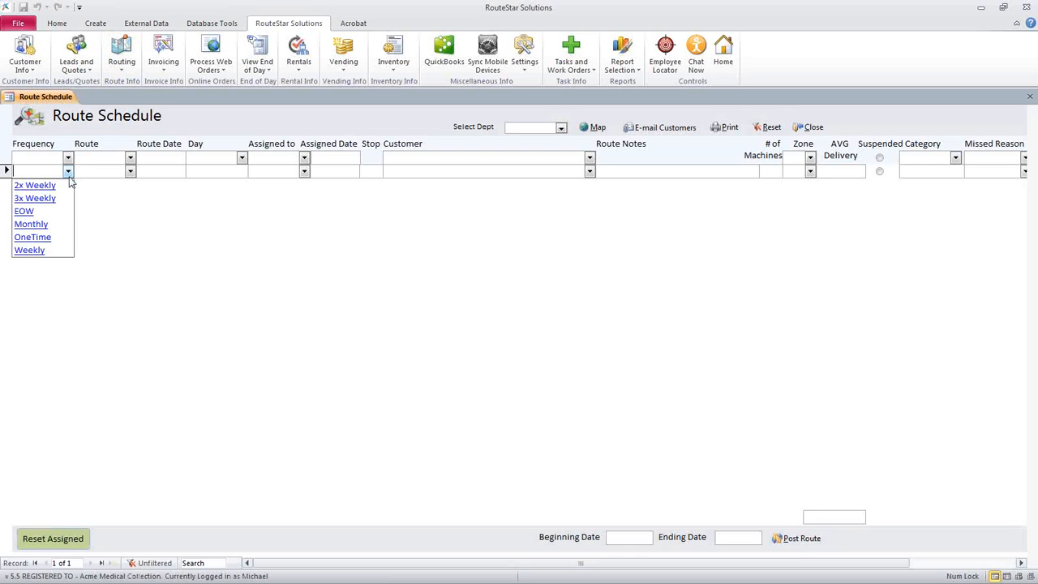
click(54, 252)
click(130, 170)
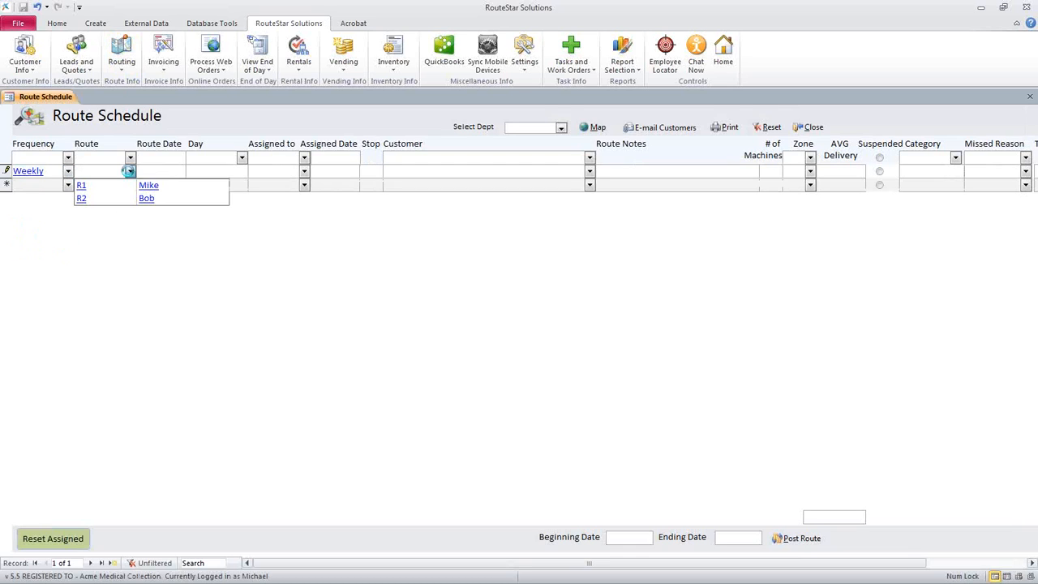
click(127, 189)
click(155, 171)
click(193, 170)
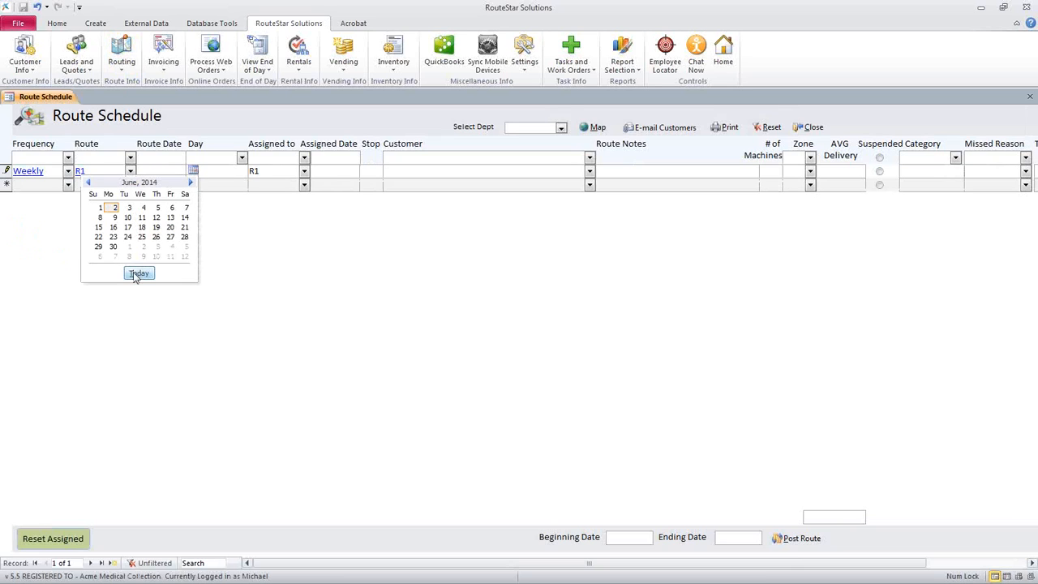
click(138, 273)
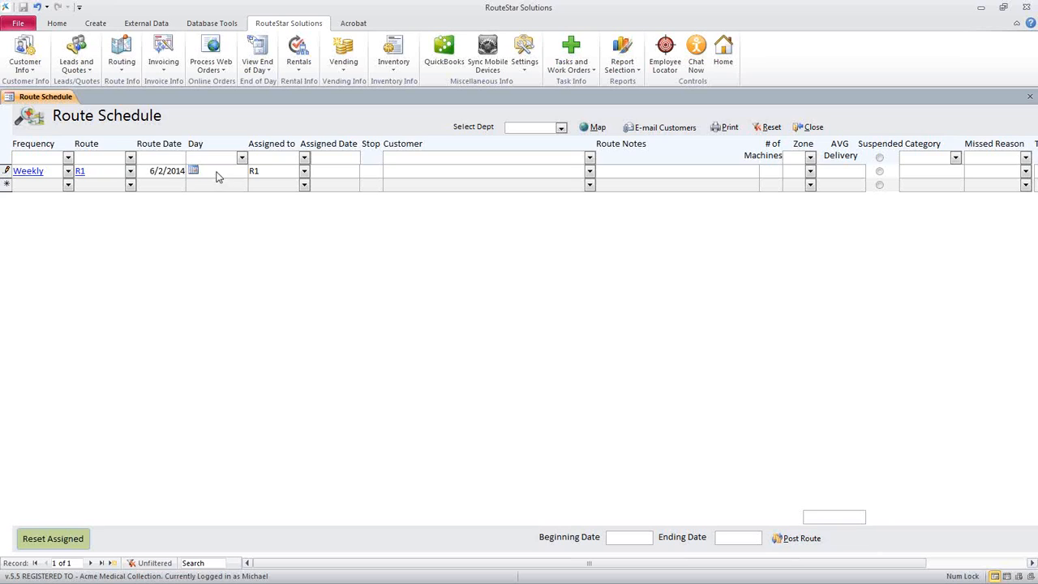
key(Tab)
text(1)
key(Tab)
click(589, 172)
click(466, 341)
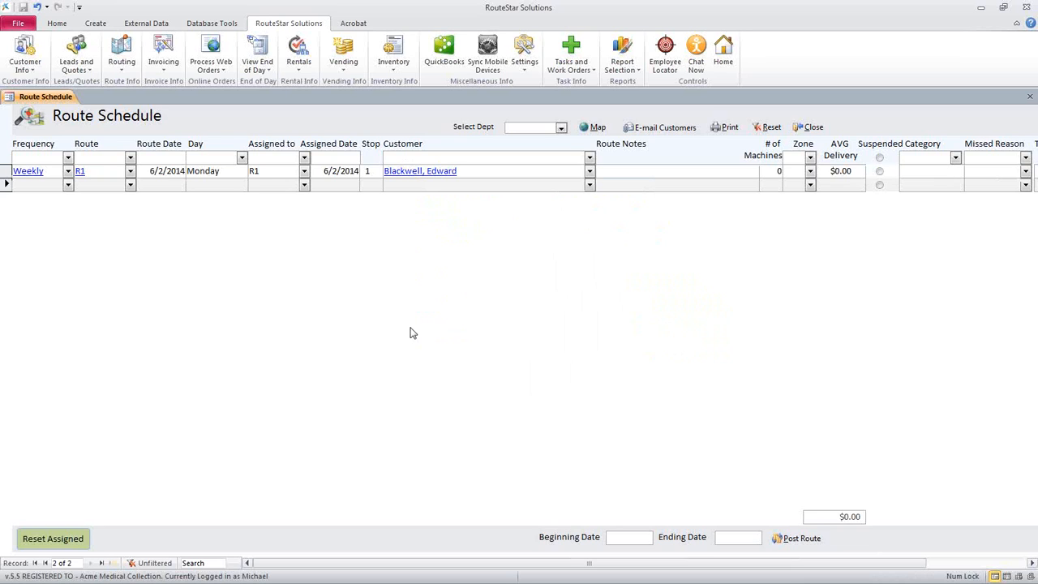
click(223, 171)
drag(92, 172, 62, 172)
click(164, 178)
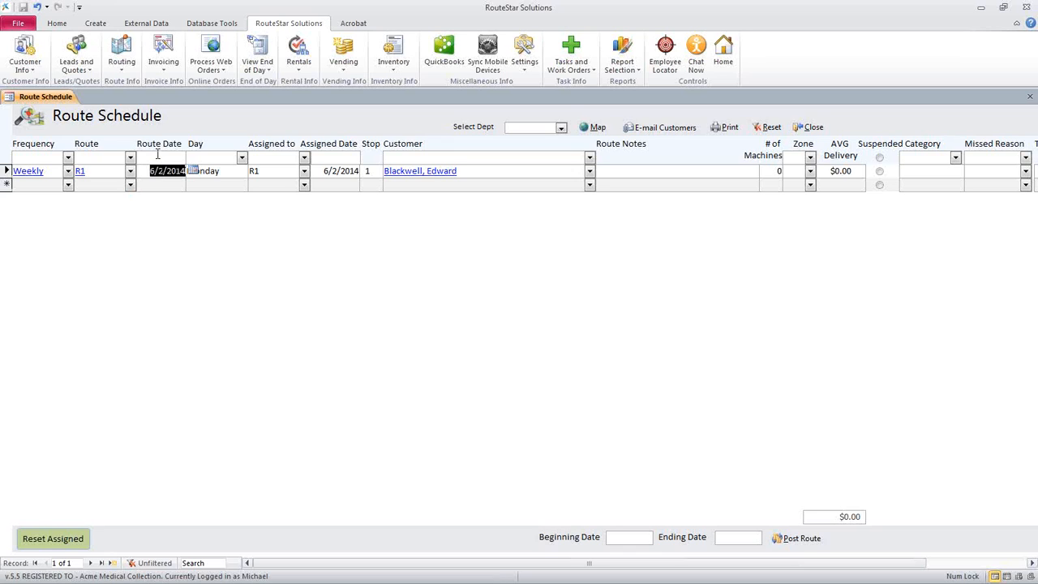
Add another Weekly entry on route R1 for 6/2/2014 as stop 2, and select its customer
click(68, 185)
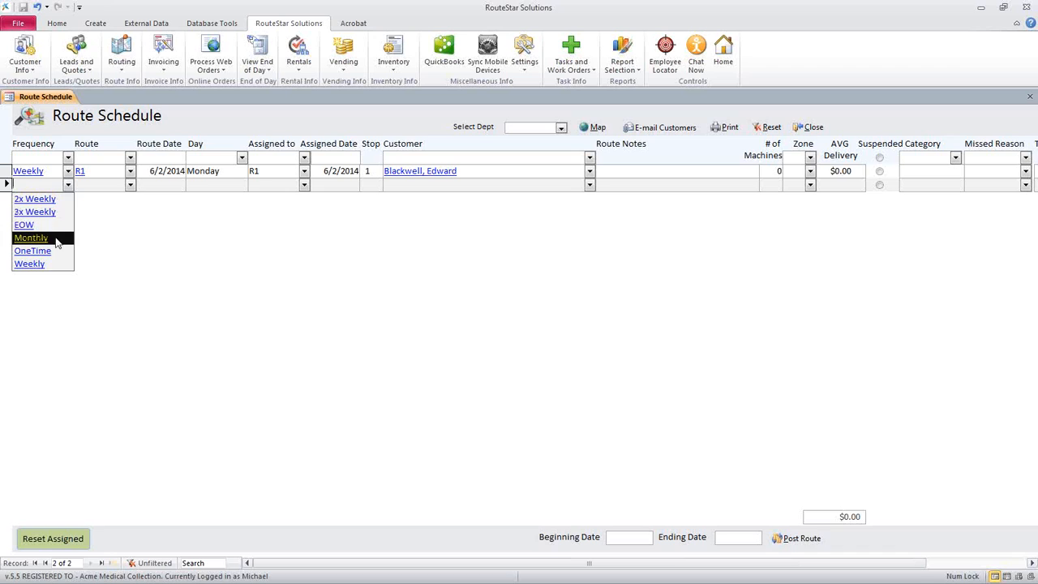
click(44, 263)
click(130, 184)
click(139, 198)
click(165, 185)
click(193, 184)
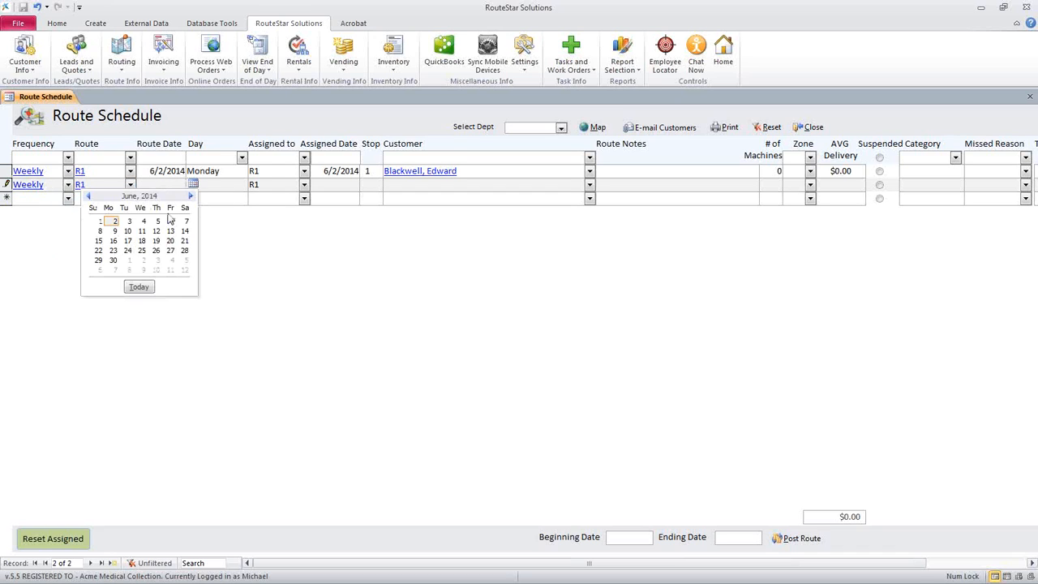
click(113, 221)
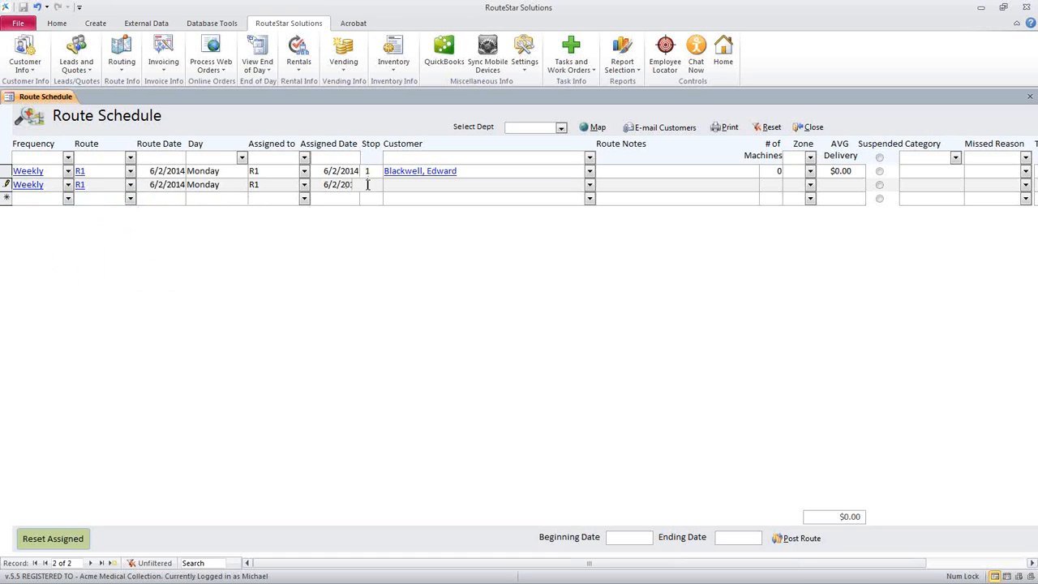
click(590, 184)
click(474, 367)
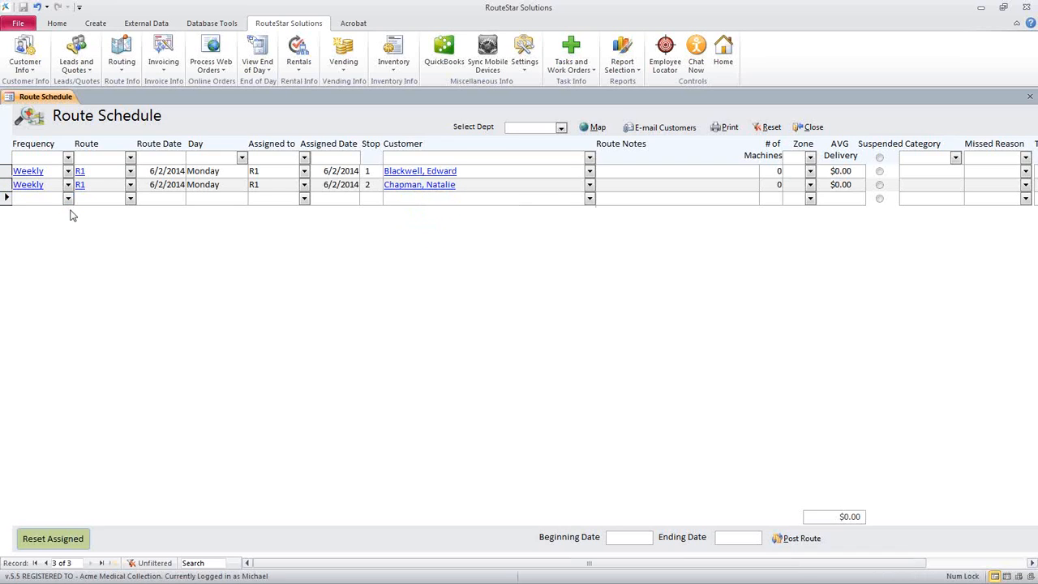
Add a Weekly entry on route R1 for 6/3/2014 as stop 1, and select its customer
click(68, 200)
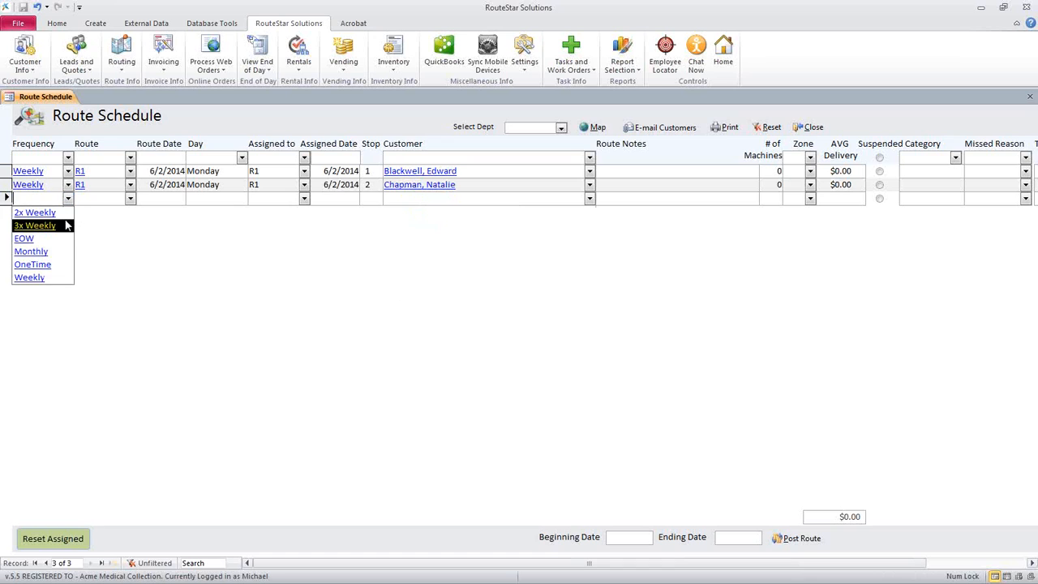
click(56, 277)
click(129, 199)
click(130, 214)
click(160, 199)
click(193, 198)
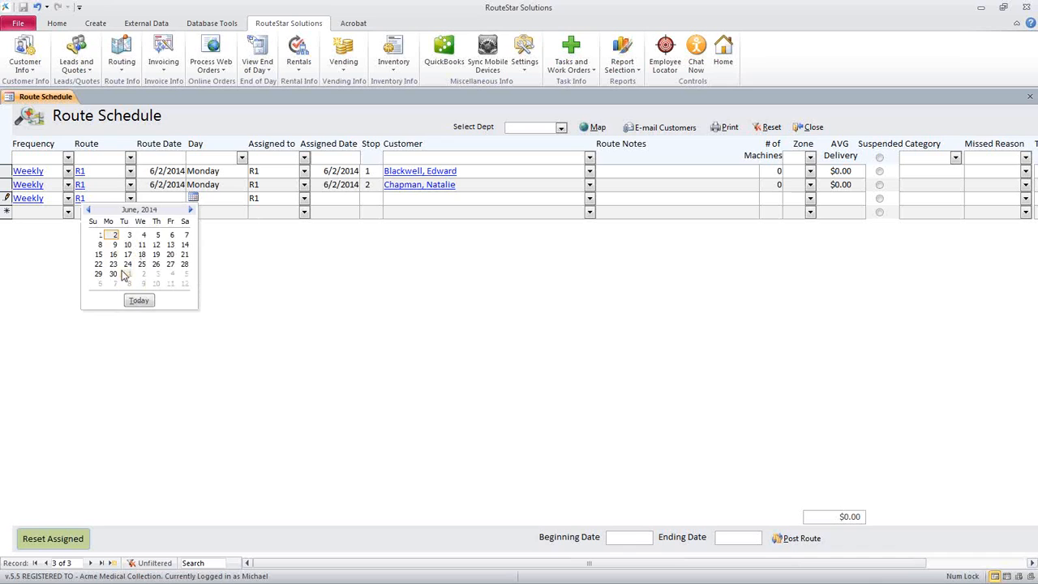
click(127, 236)
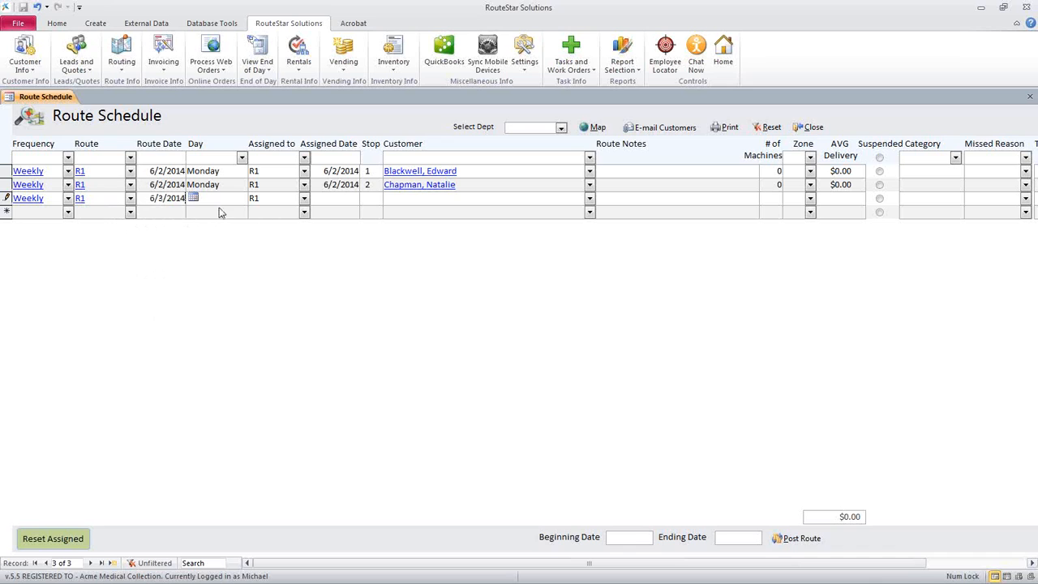
text(1)
click(420, 197)
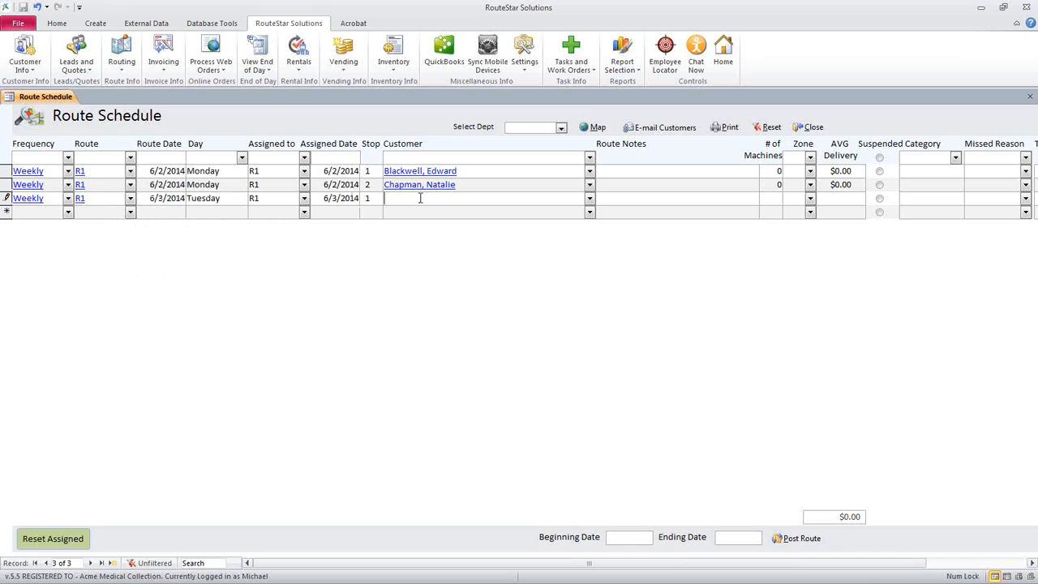
click(589, 198)
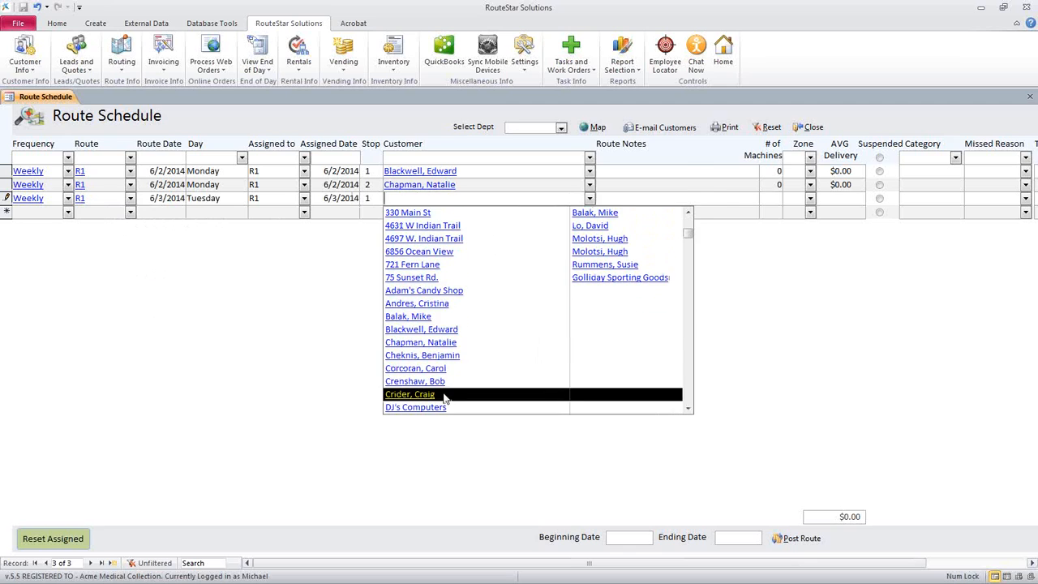
click(445, 395)
key(Down)
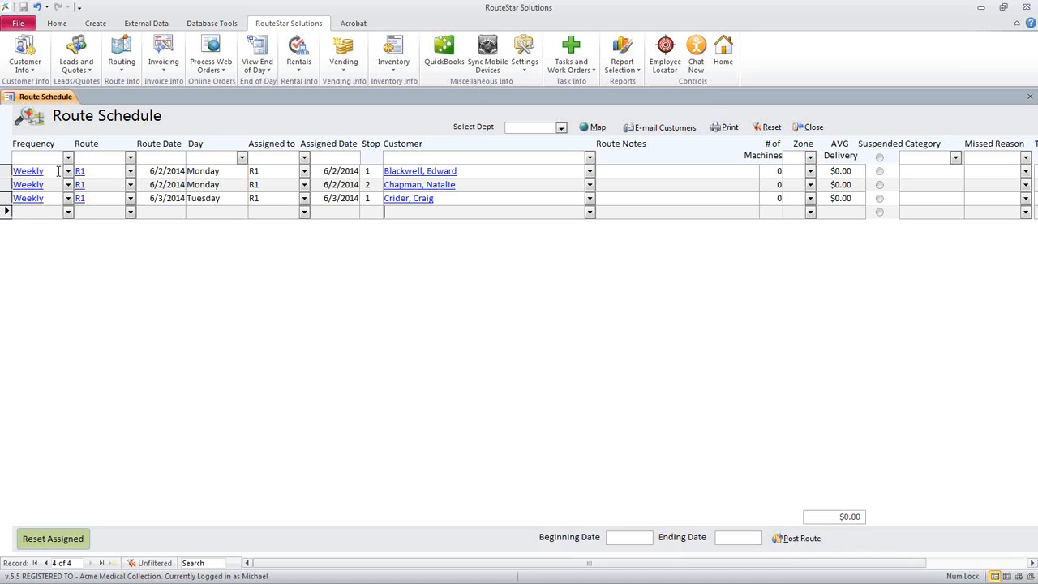
Filter the schedule to route R1 on Tuesday, and reset the filters
click(91, 174)
click(129, 157)
click(148, 167)
click(242, 157)
click(213, 184)
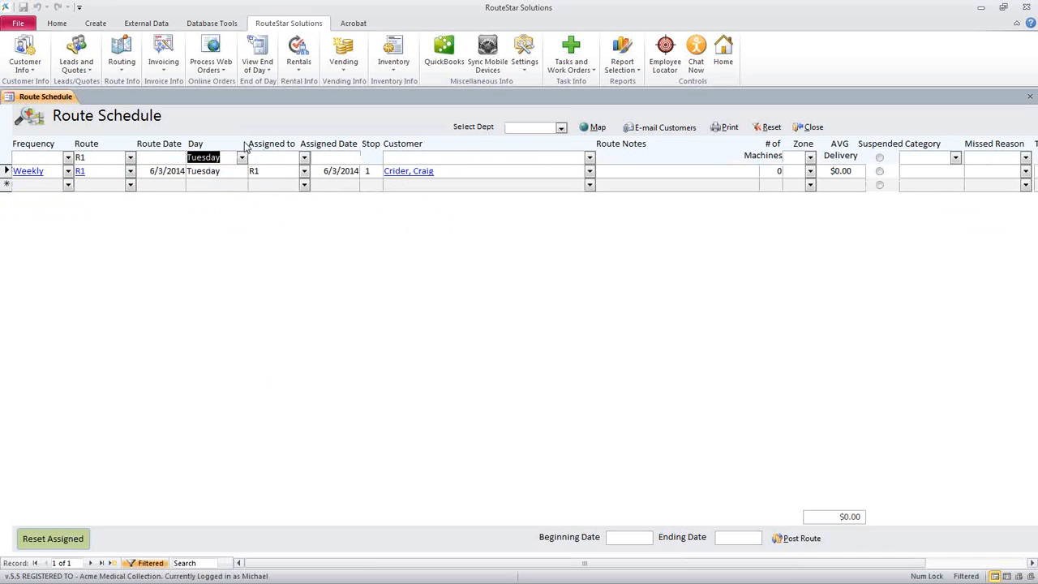
click(770, 128)
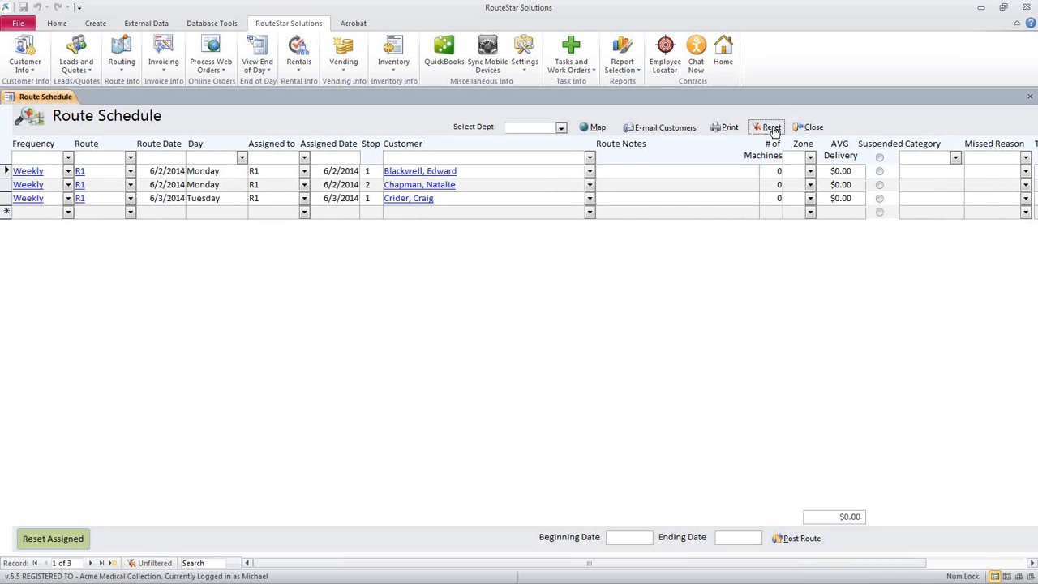
Filter the schedule to the assigned date 6/3/2014, and reset the filter
right_click(338, 201)
click(376, 270)
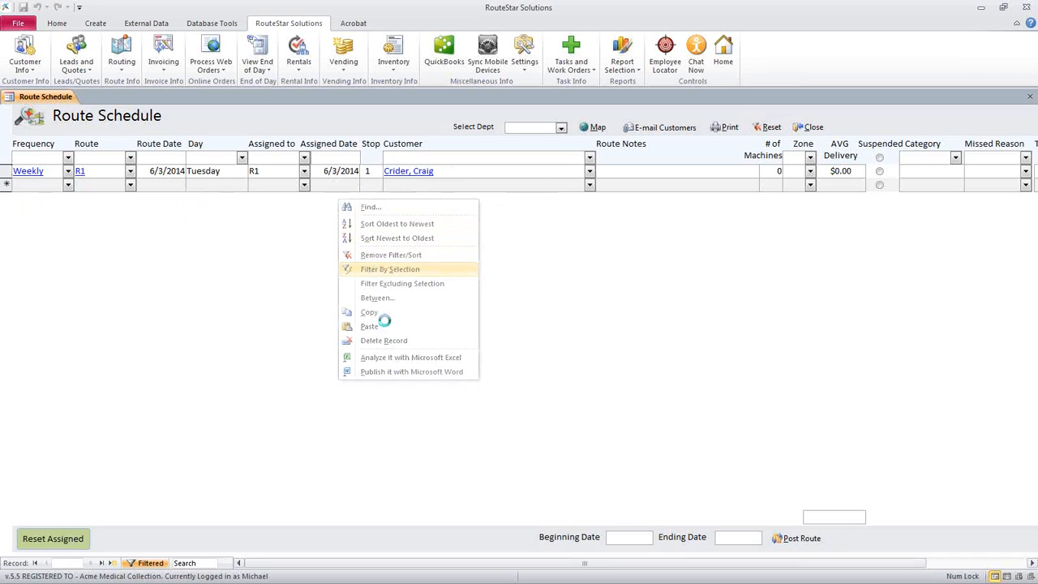
click(766, 127)
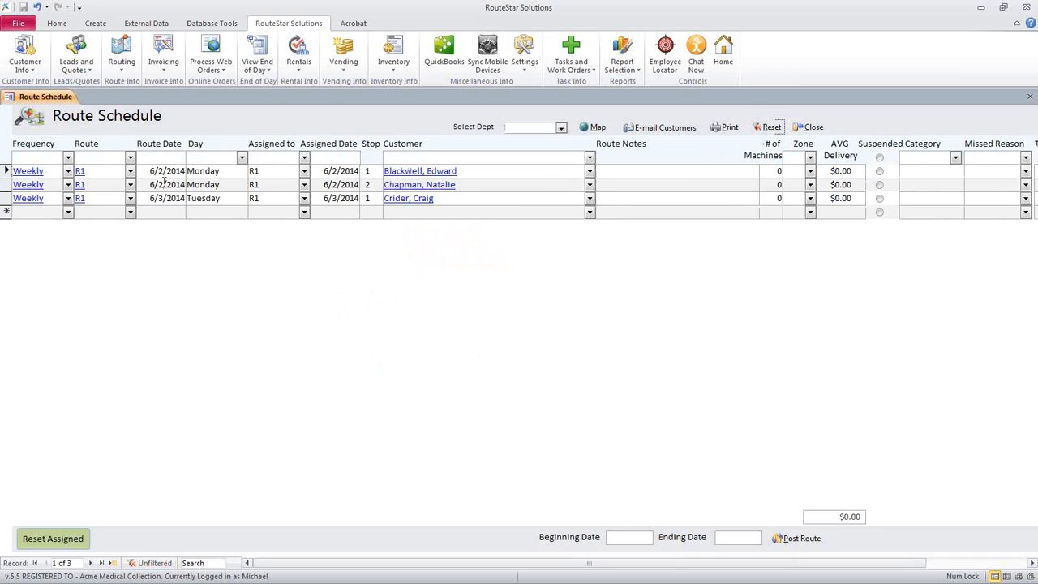
Look at the Between Dates filter for the route date and the filter options for the customer, without applying either
right_click(164, 185)
click(201, 279)
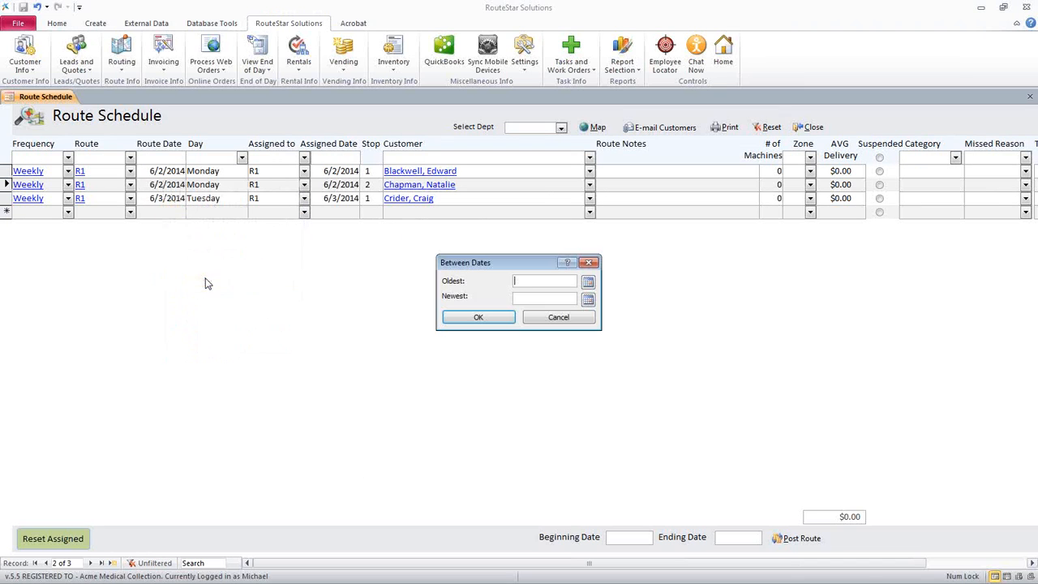
click(559, 318)
right_click(404, 190)
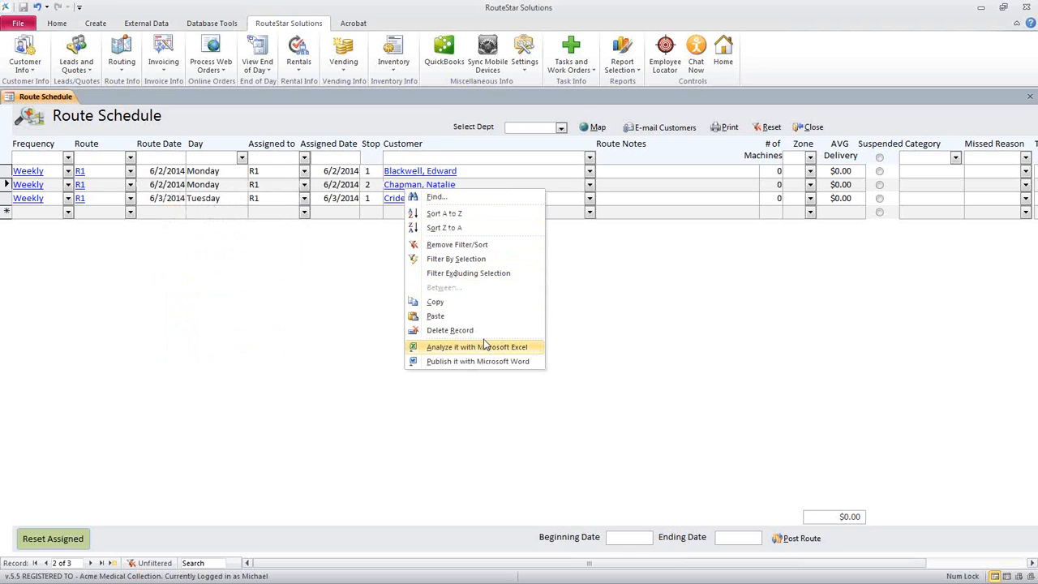
click(633, 209)
click(633, 210)
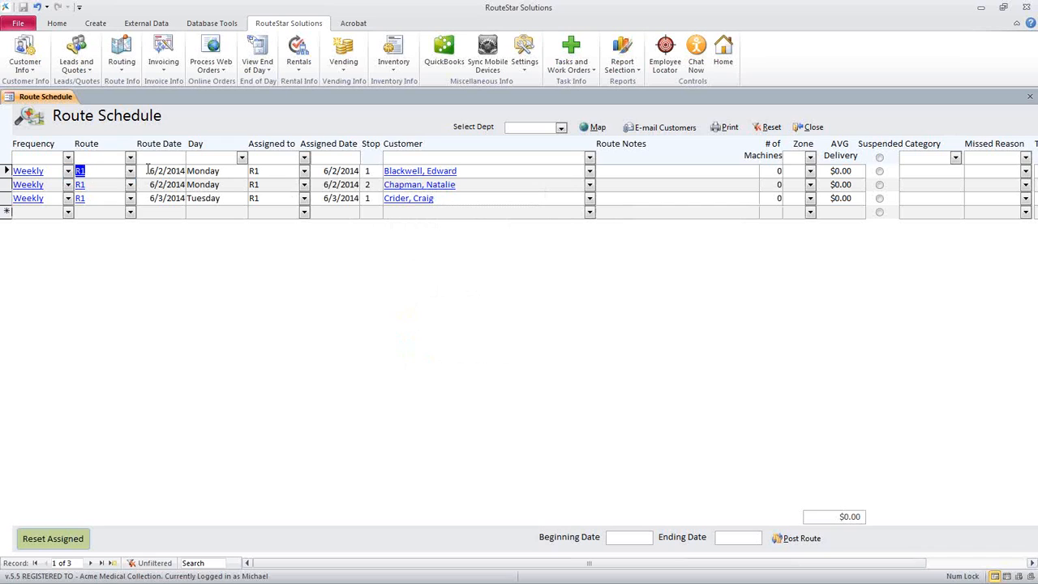
Assign the two 6/2/2014 Monday stops to route R2
click(148, 171)
click(269, 171)
click(325, 171)
click(325, 171)
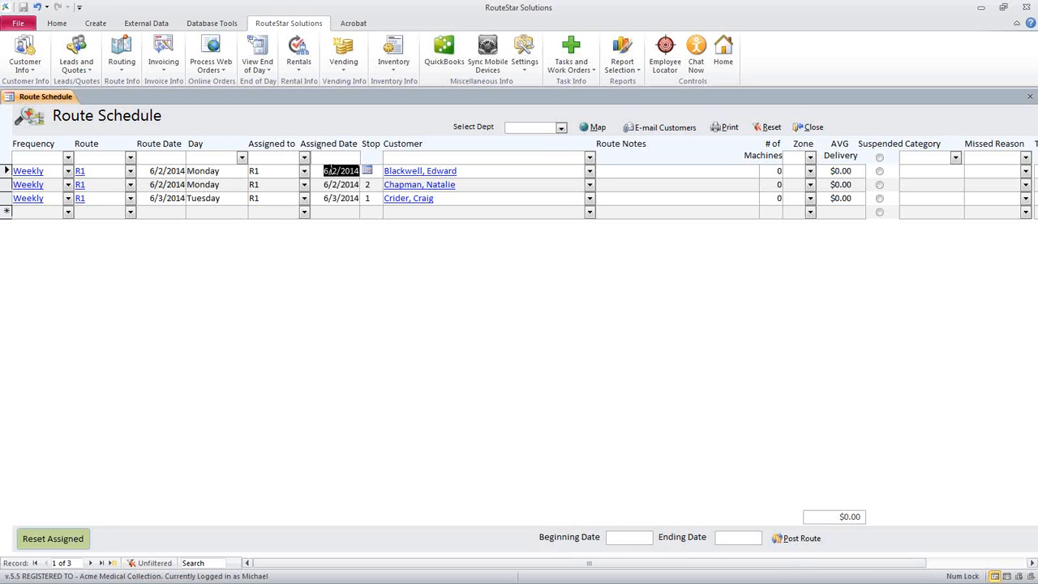
click(304, 170)
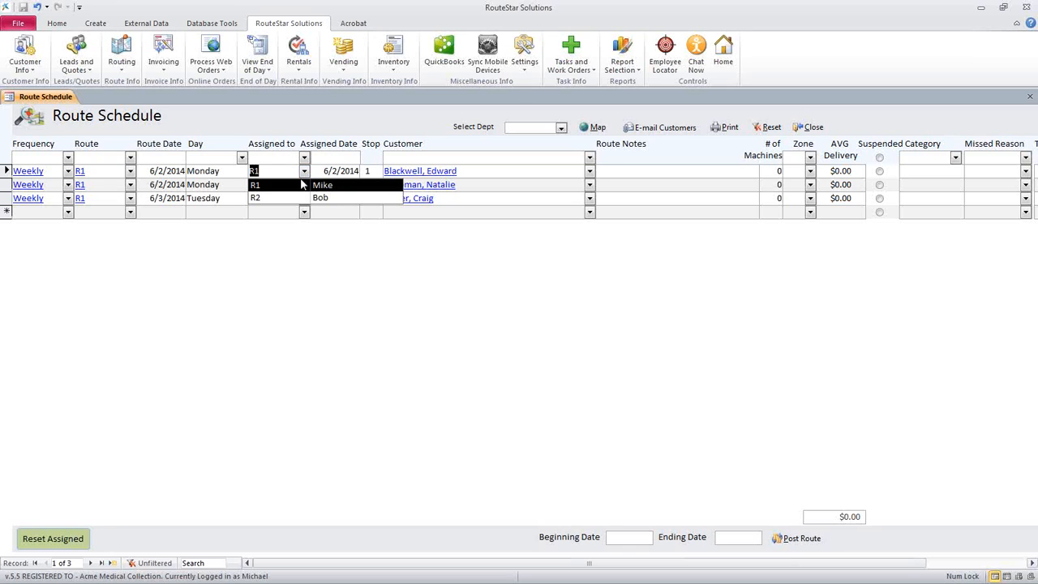
click(301, 202)
text(5)
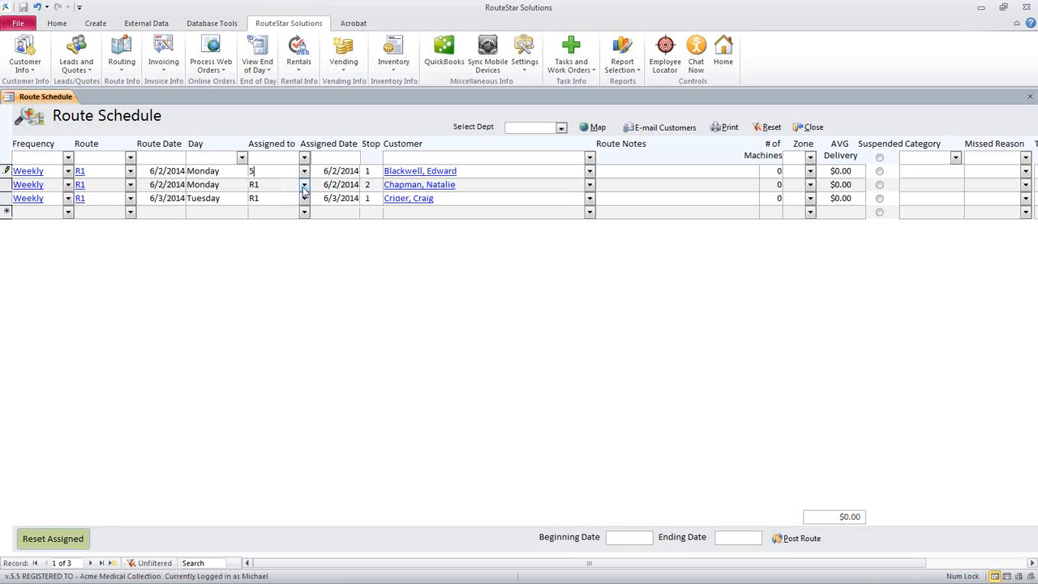
key(Escape)
click(304, 185)
click(294, 213)
click(294, 213)
Assign the two 6/2/2014 Monday stops back to route R1
click(70, 172)
click(79, 185)
click(282, 173)
click(164, 174)
click(304, 171)
click(276, 184)
click(304, 184)
click(291, 197)
Set the assigned date of the first Monday stop to 6/3/2014
click(324, 171)
click(367, 171)
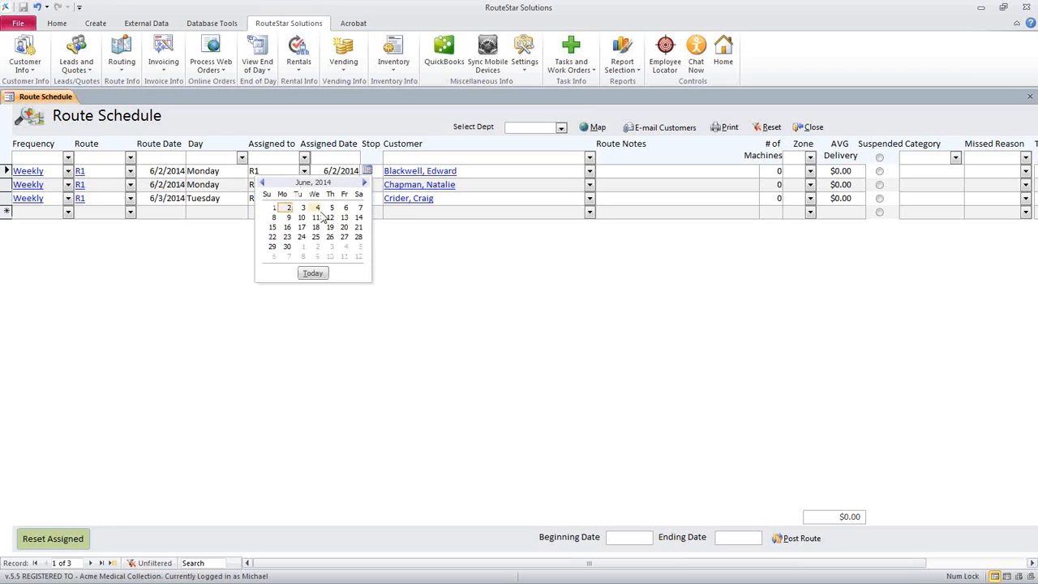
click(303, 207)
click(348, 212)
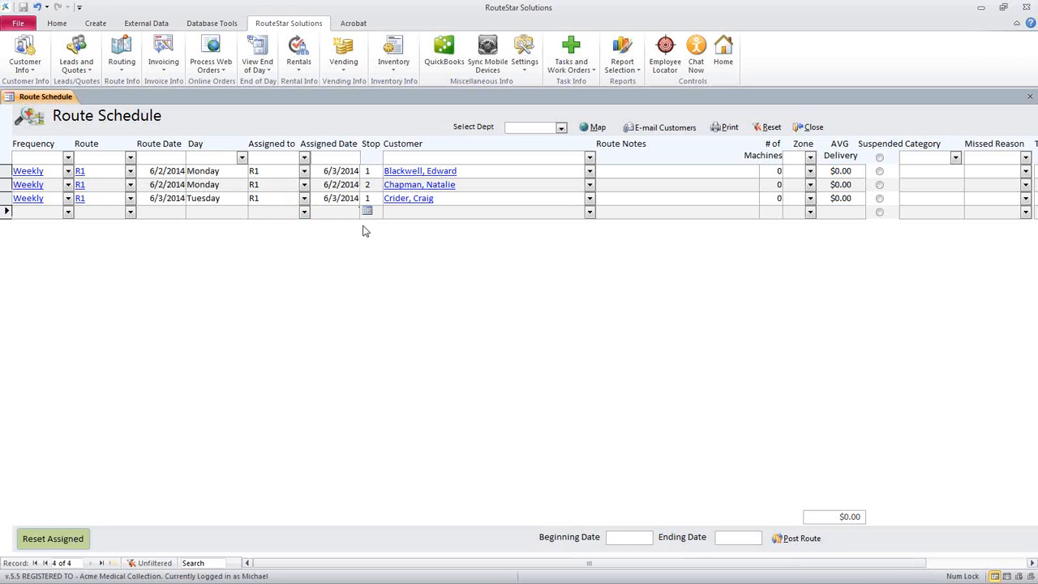
Set the first Monday stop's assigned date back to its route date, 6/2/2014
click(150, 171)
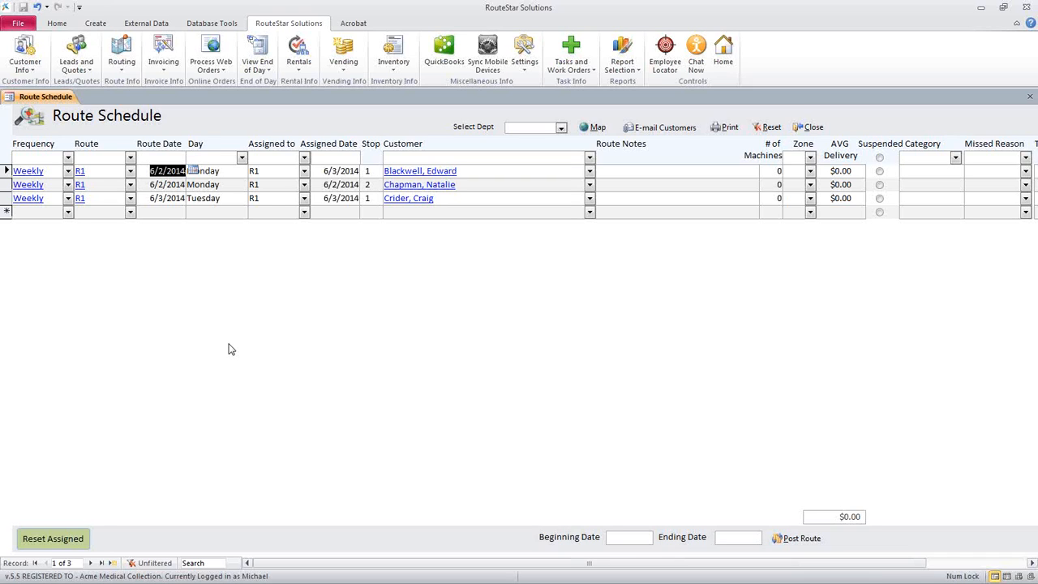
click(313, 200)
click(344, 171)
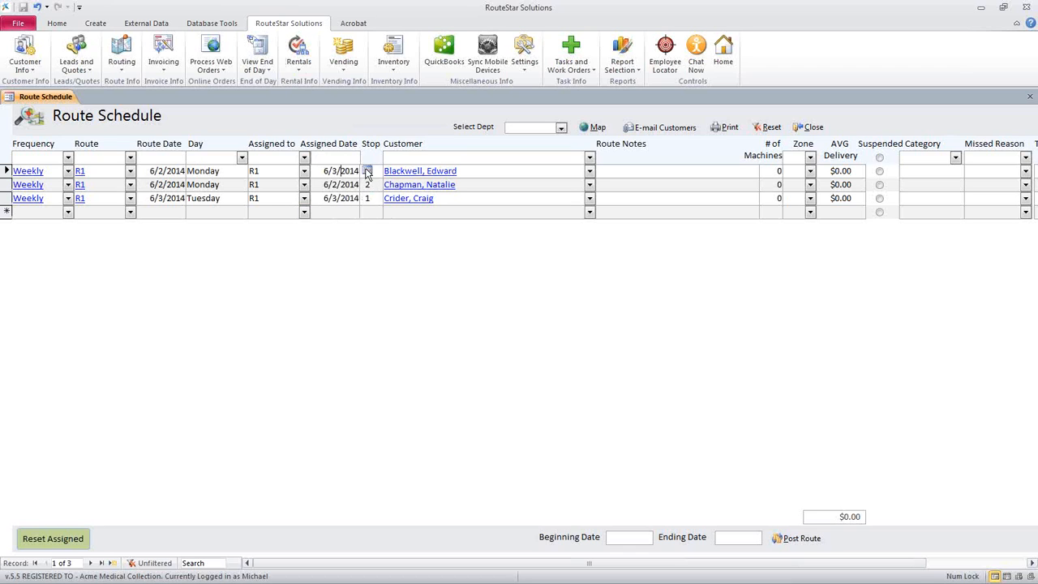
click(367, 170)
click(285, 208)
click(336, 198)
click(342, 216)
Close the Route Schedule, open Print Route Sheets and select route R1
click(807, 126)
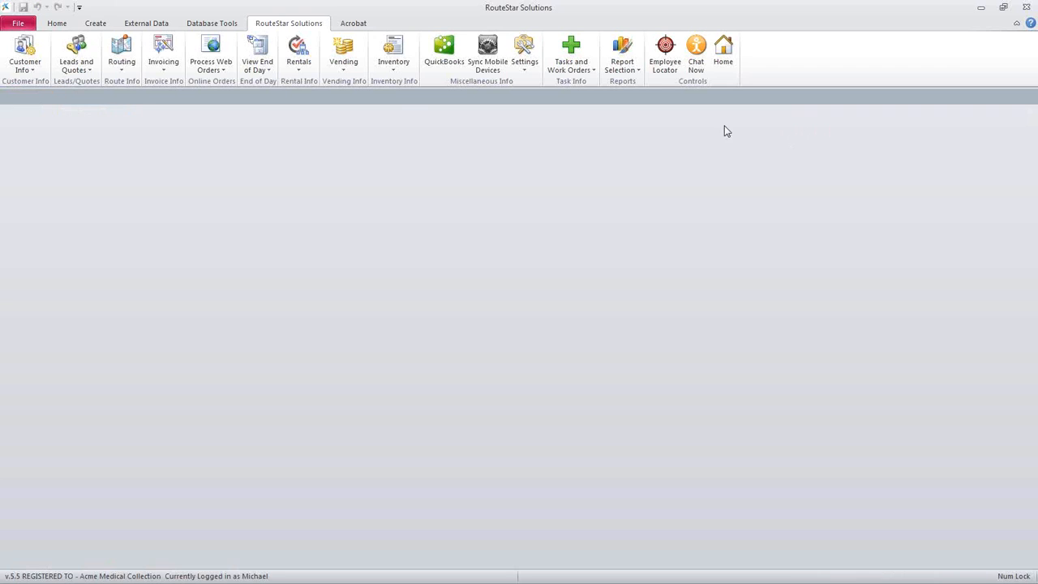
click(115, 71)
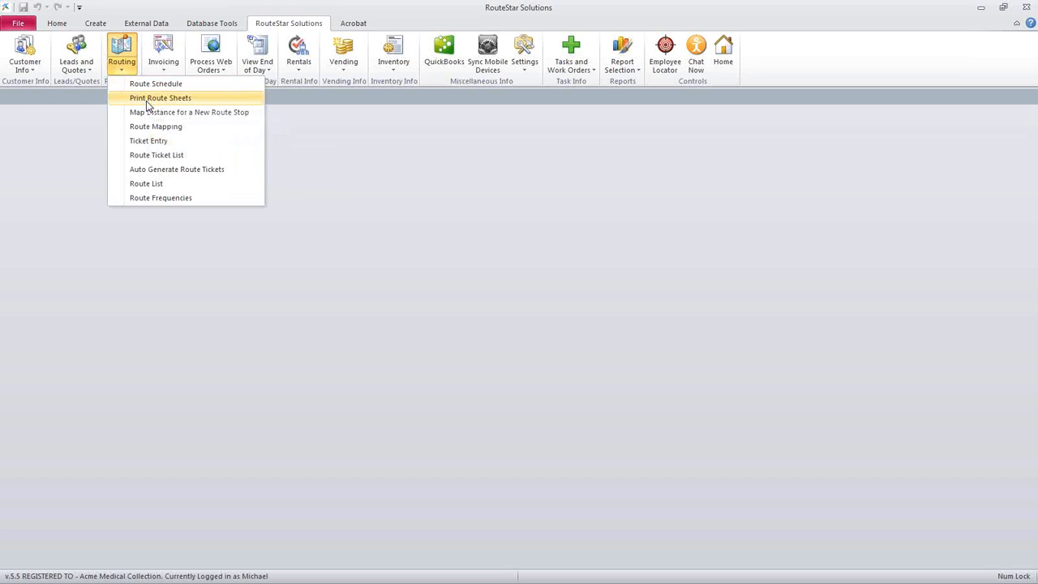
click(148, 98)
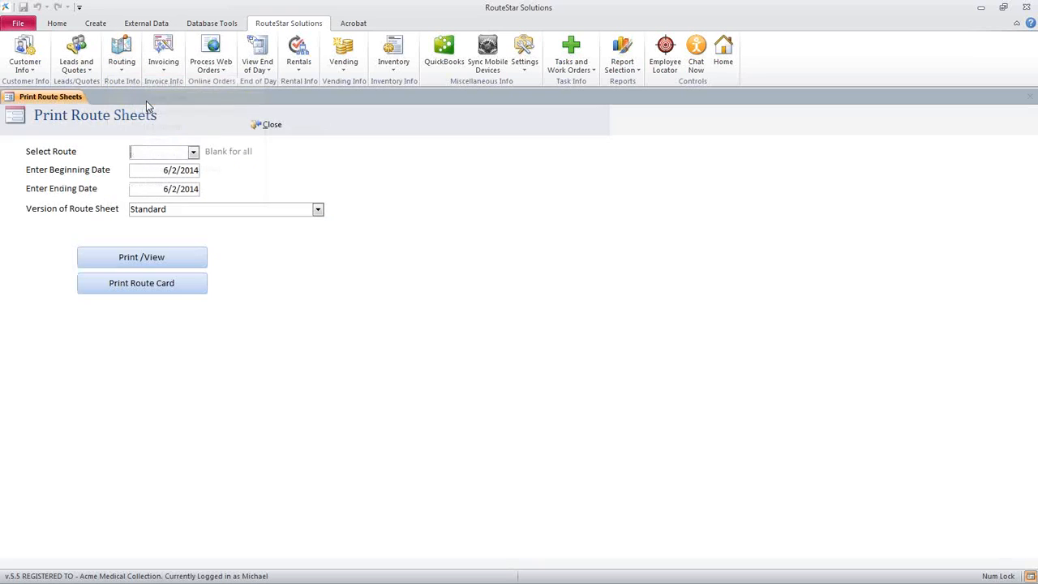
click(193, 152)
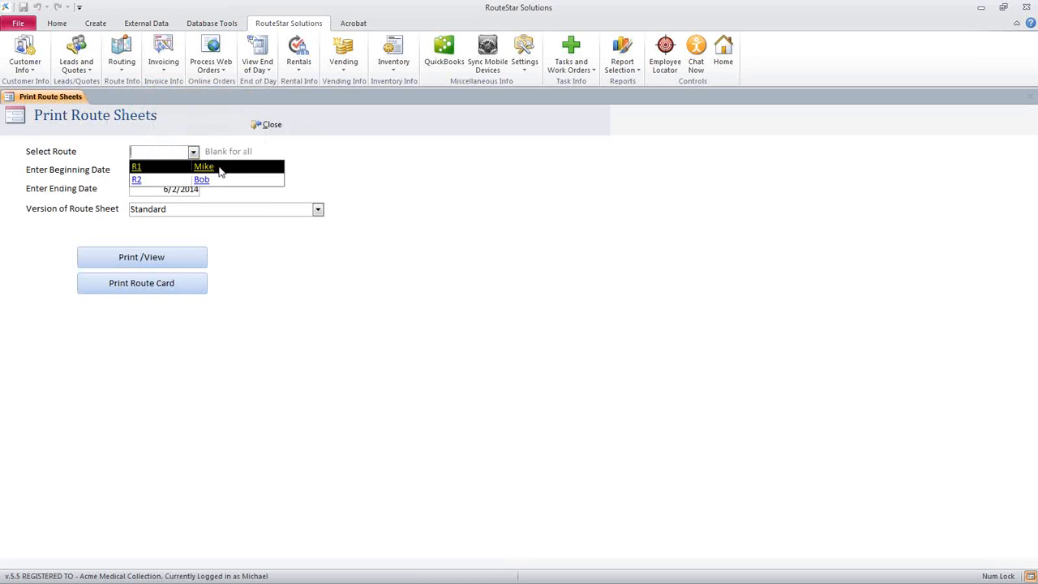
click(228, 170)
key(Tab)
key(Tab)
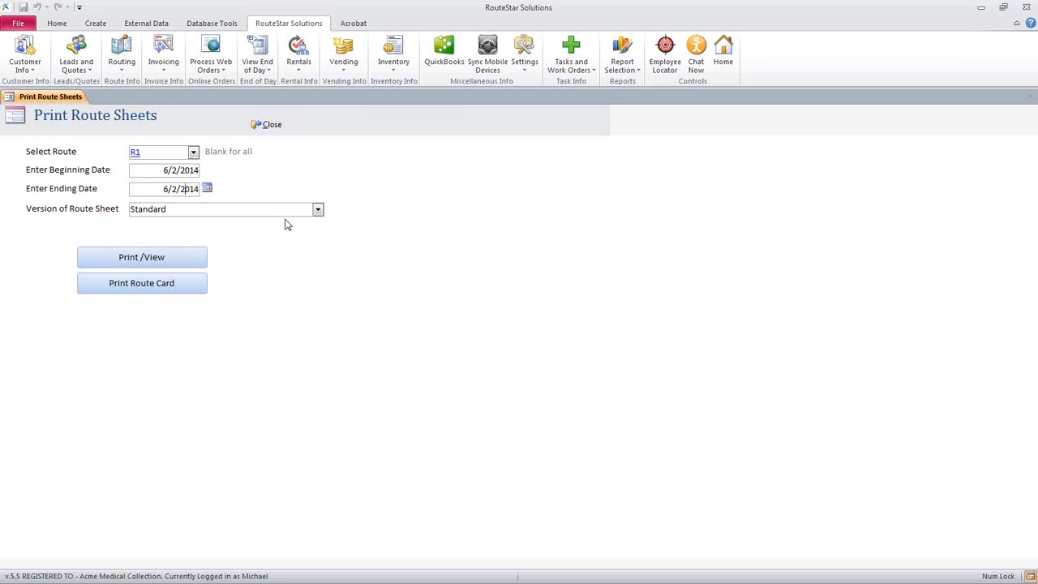
Look through the available route sheet versions, and set the ending date for the route sheets to 6/6/2014
click(319, 213)
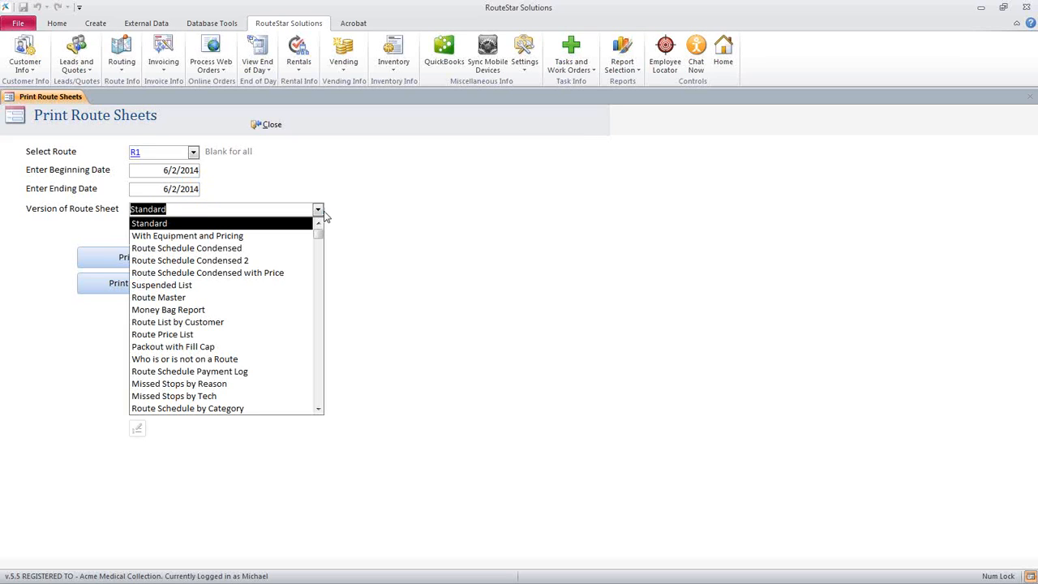
scroll(285, 285, down, 3)
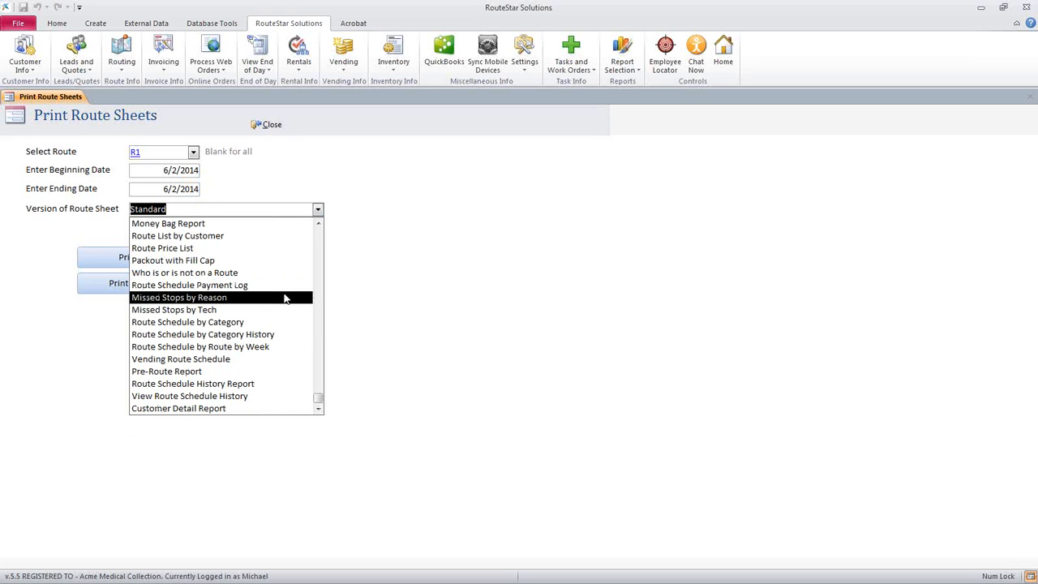
click(189, 174)
click(193, 191)
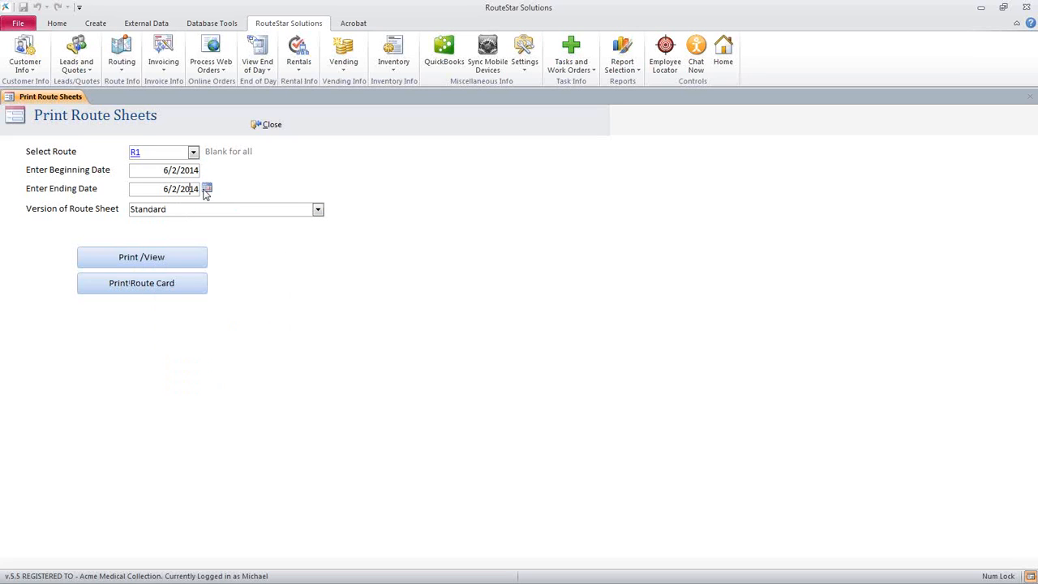
click(207, 188)
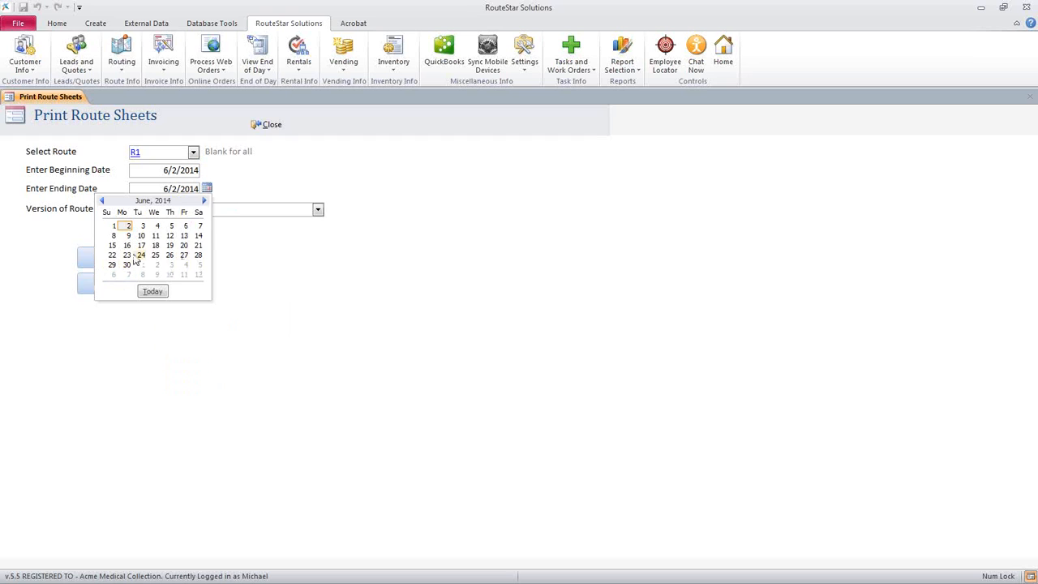
click(183, 226)
Preview the route sheet in the Route Schedule by Route by Week version, and close the preview
click(318, 211)
scroll(283, 243, down, 2)
click(279, 365)
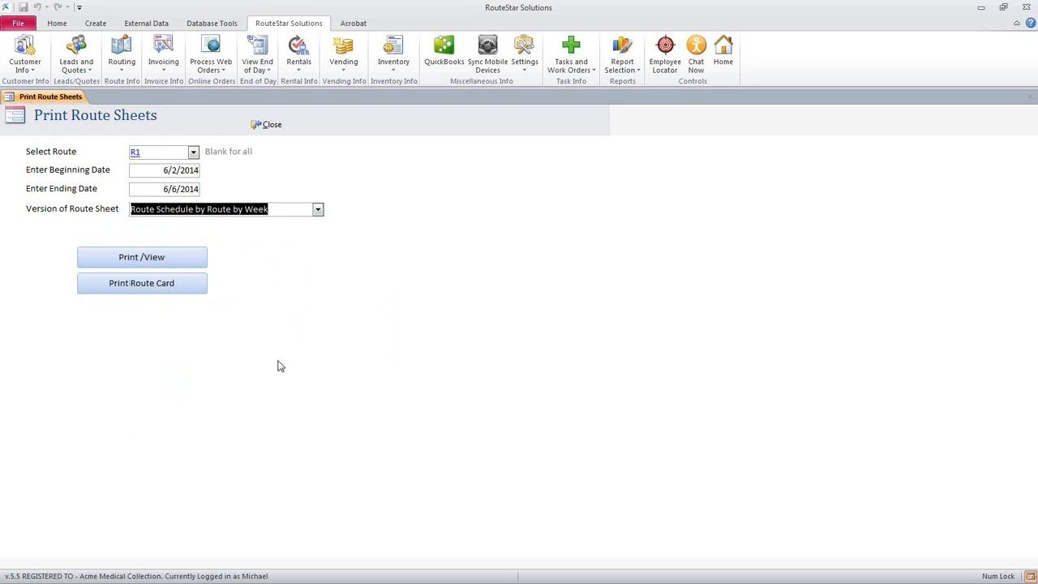
click(142, 257)
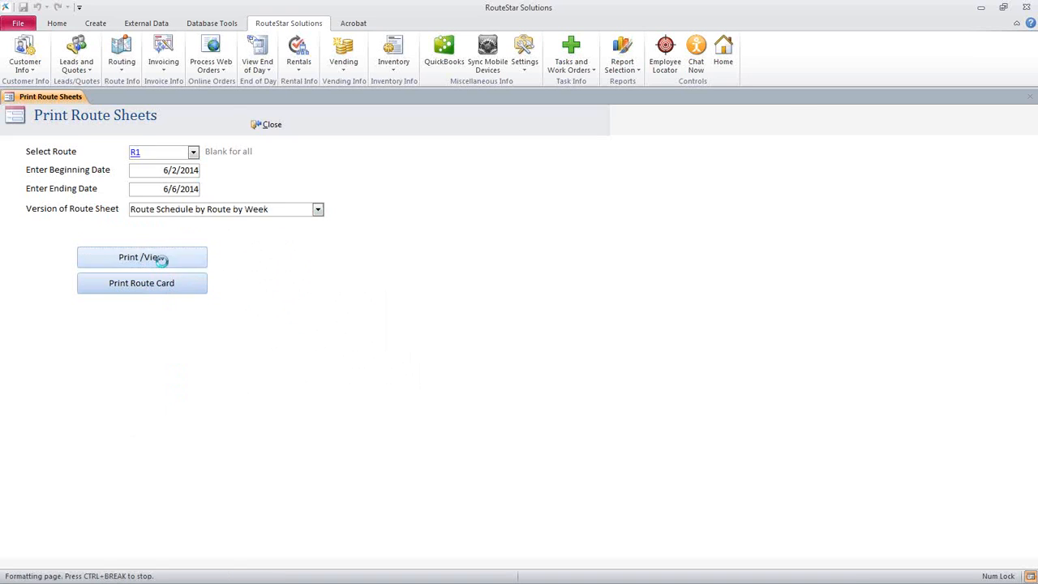
click(336, 276)
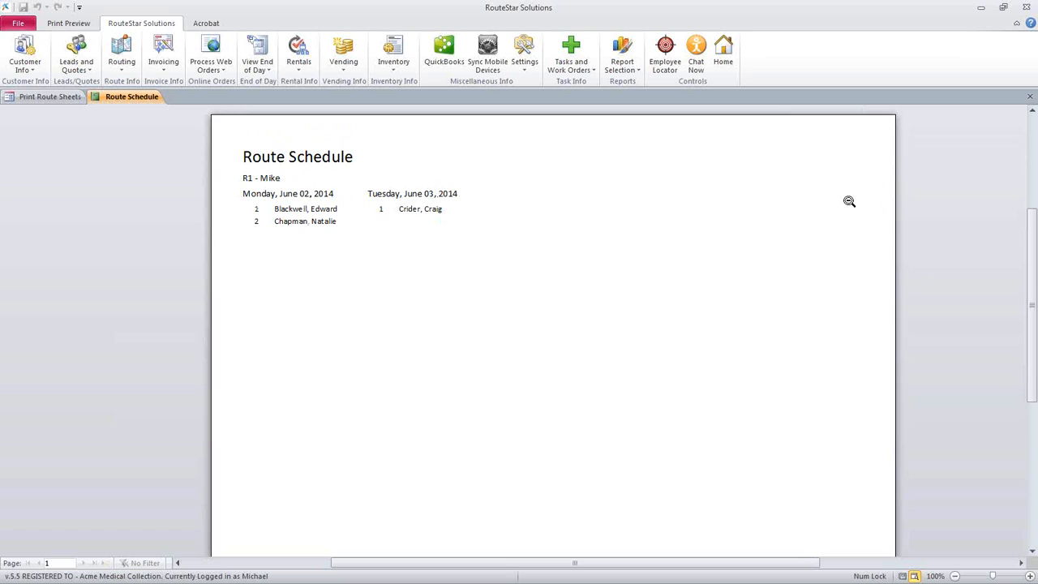
click(1029, 98)
Preview the route sheet in the Route Schedule Condensed version, and close the preview
click(317, 210)
scroll(214, 254, up, 2)
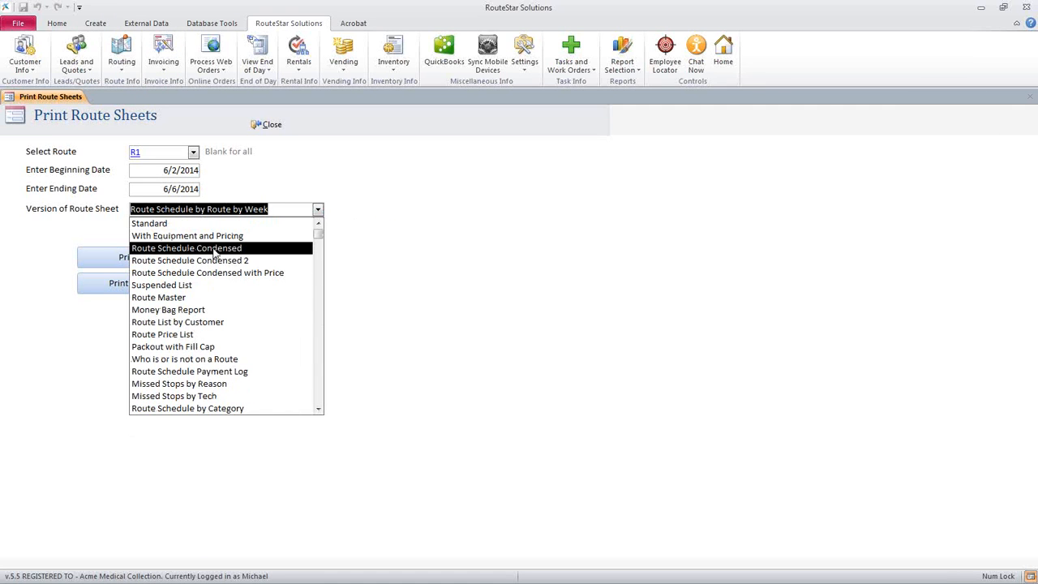
click(214, 251)
click(188, 257)
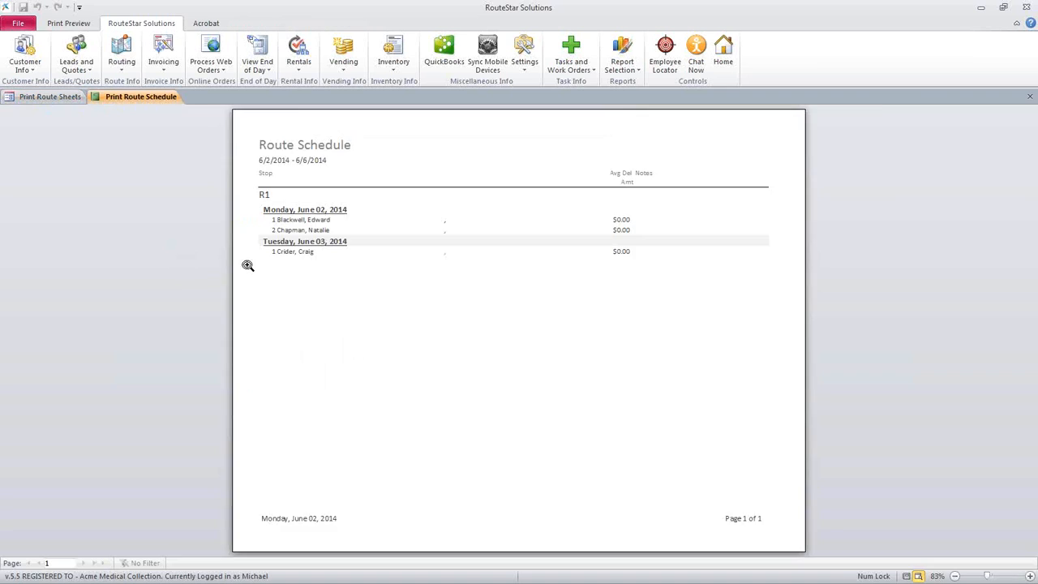
click(420, 263)
scroll(391, 320, up, 1)
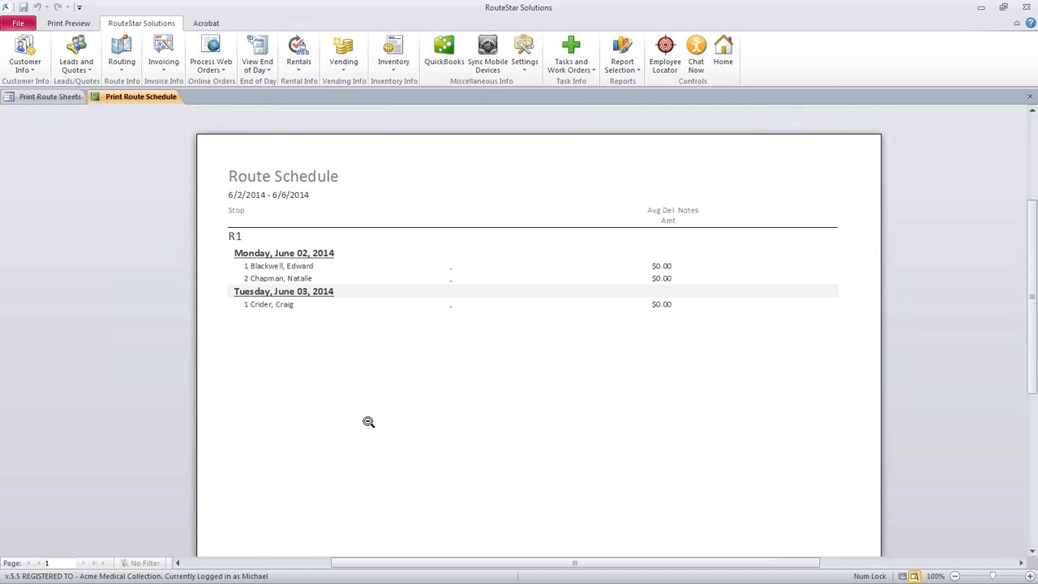
click(1029, 97)
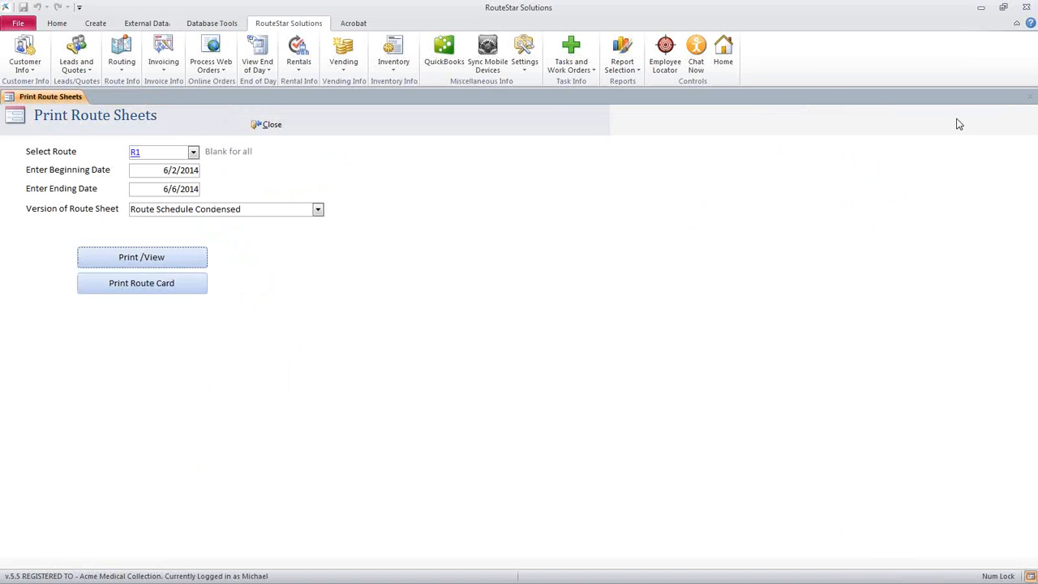
Preview the route sheet in the Standard version, and close both the preview and Print Route Sheets
click(319, 210)
scroll(252, 234, up, 1)
click(239, 225)
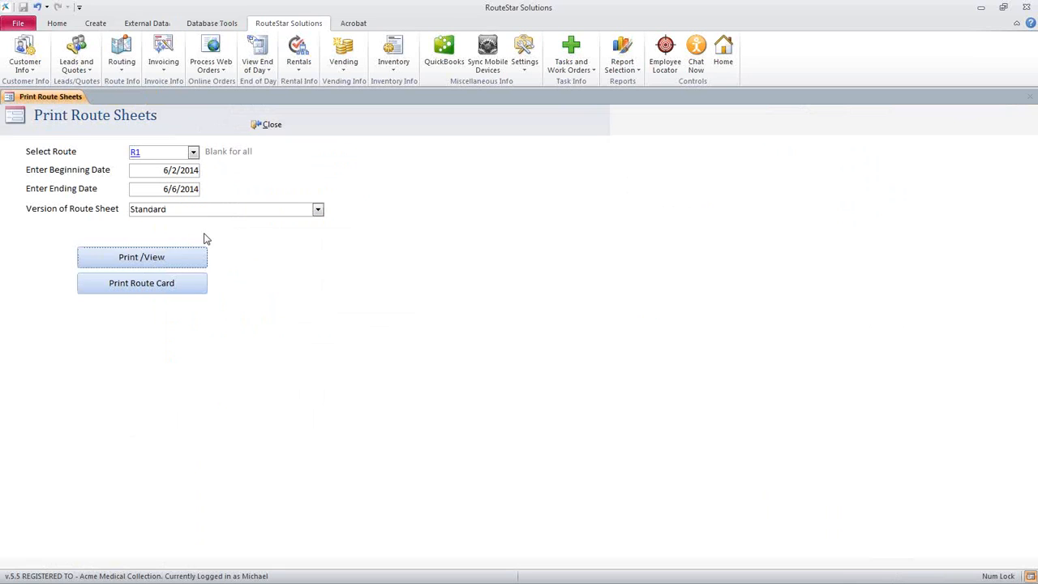
click(155, 257)
click(481, 306)
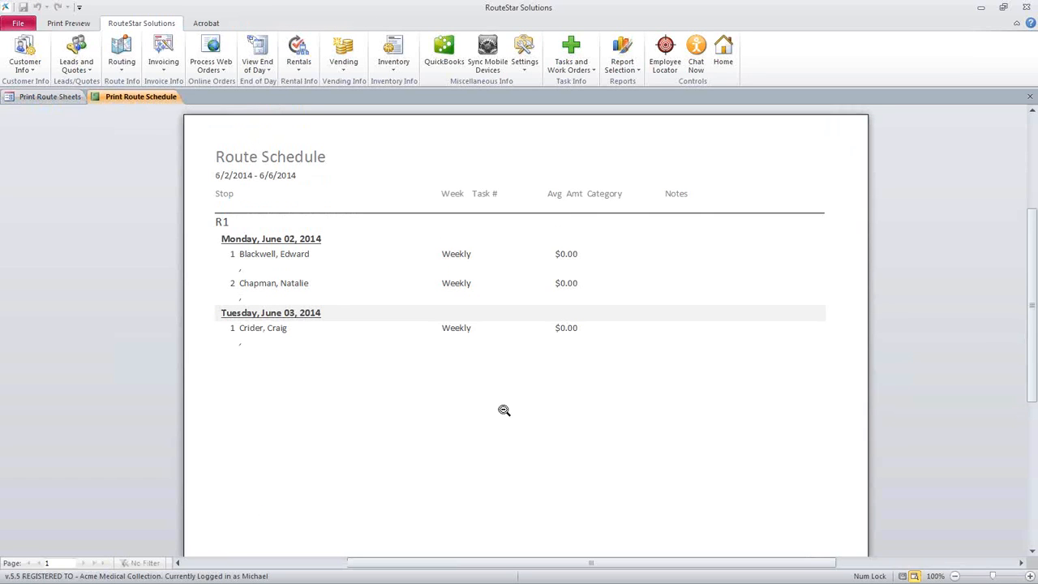
click(1030, 98)
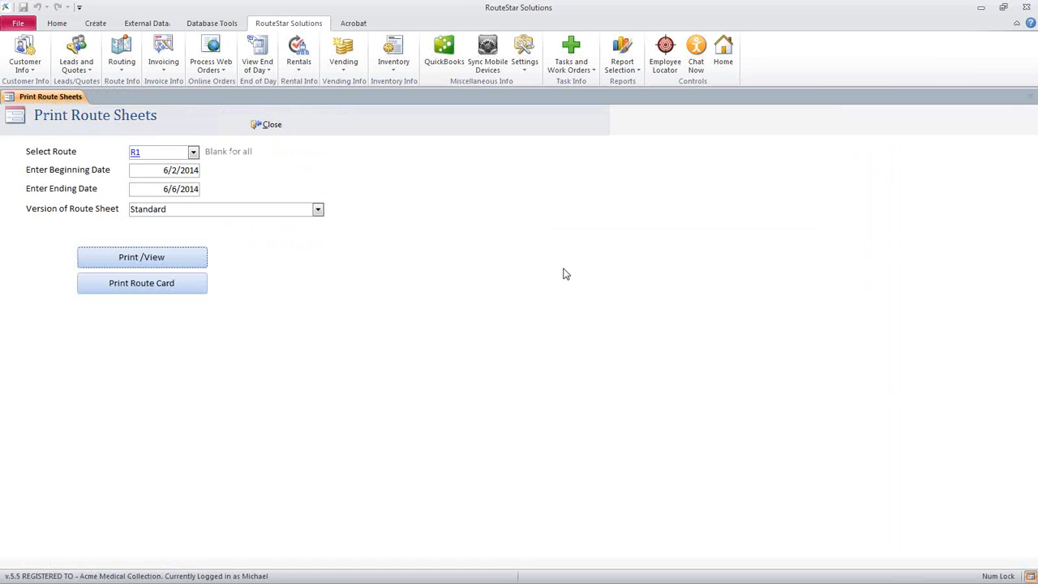
click(271, 128)
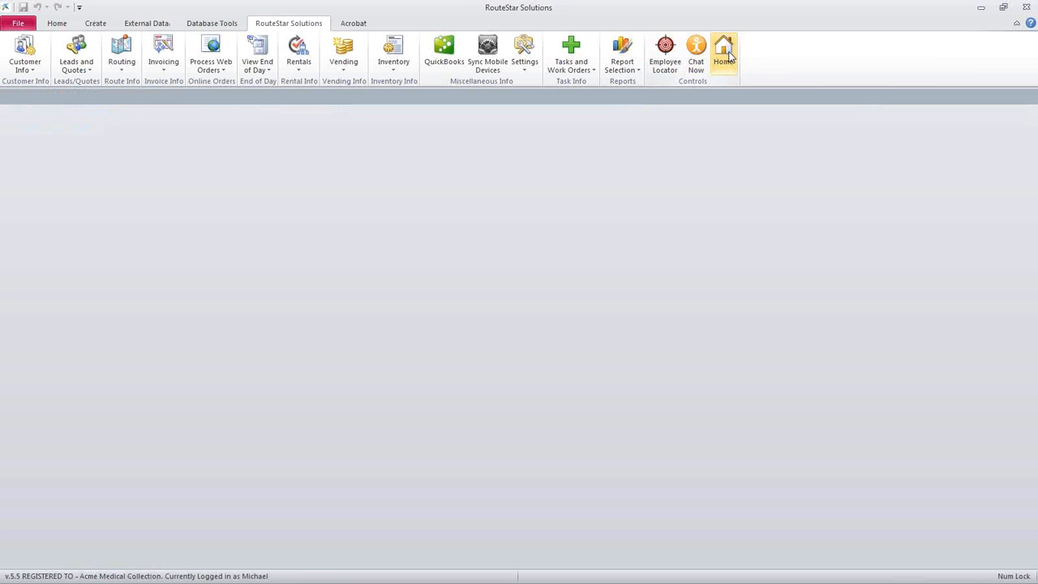
Reopen the Route Schedule to check its Address column, and open the Customer List
click(123, 50)
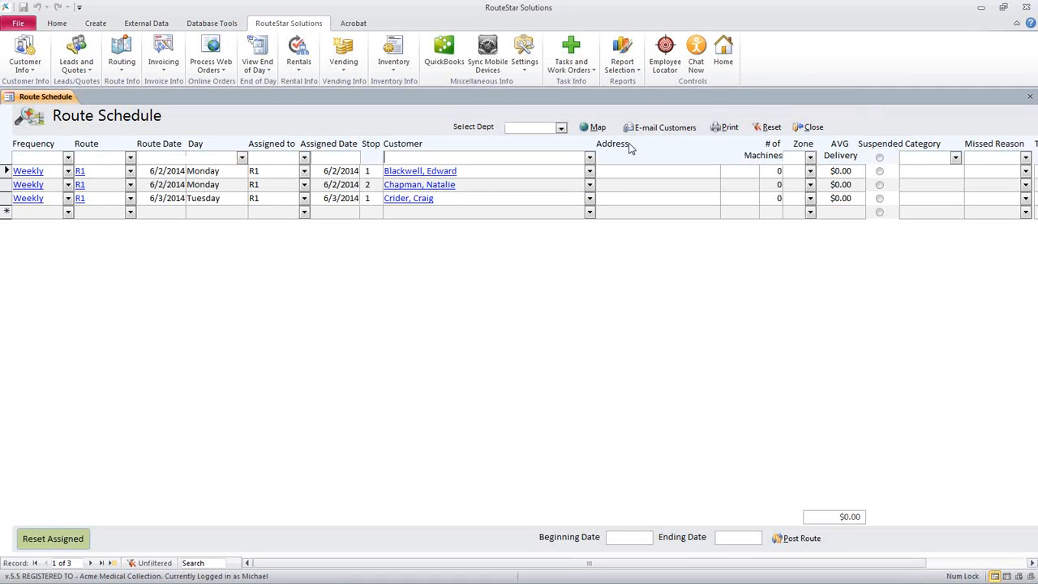
click(620, 196)
click(27, 71)
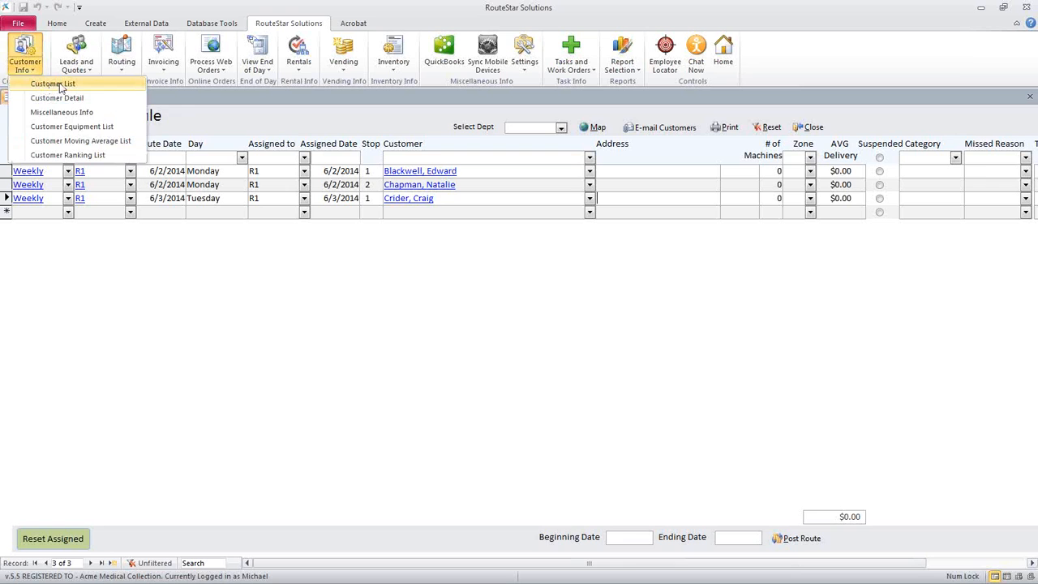
click(60, 85)
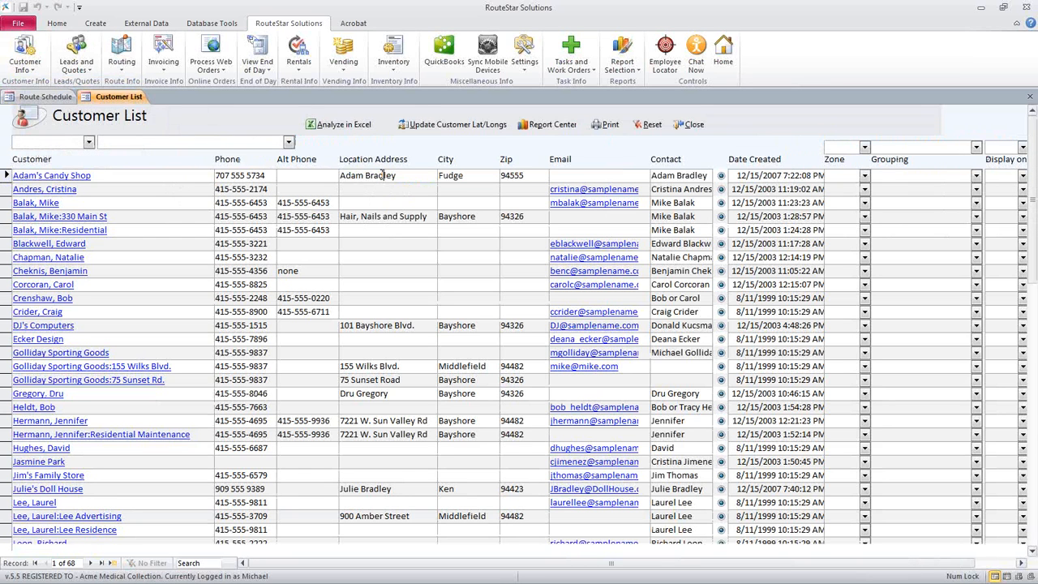
Check the location address of the first Golliday Sporting Goods job in the list and in Ship Address 2 of its Customer Detail
click(381, 216)
click(390, 367)
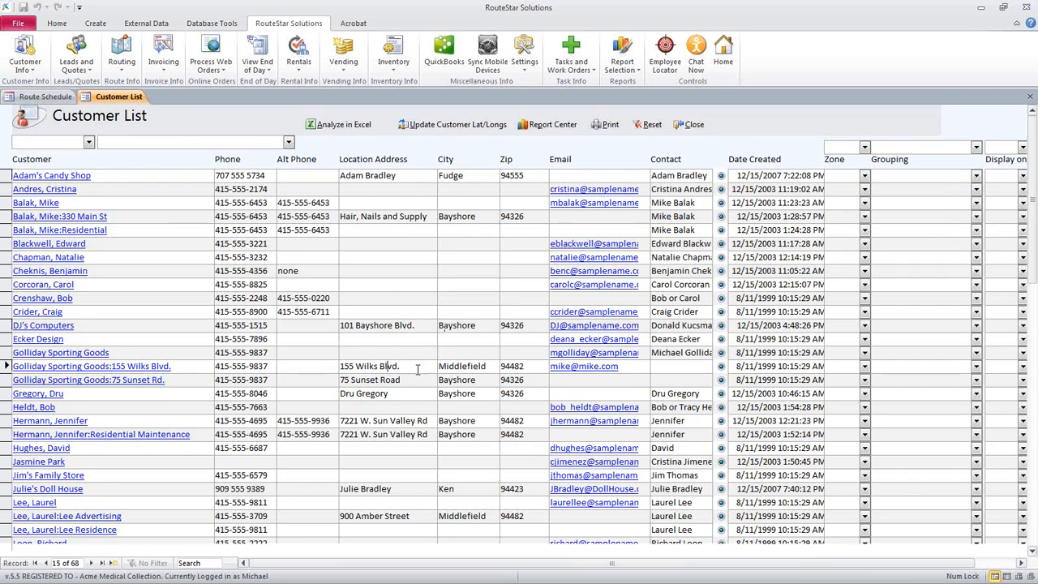
drag(412, 366, 333, 367)
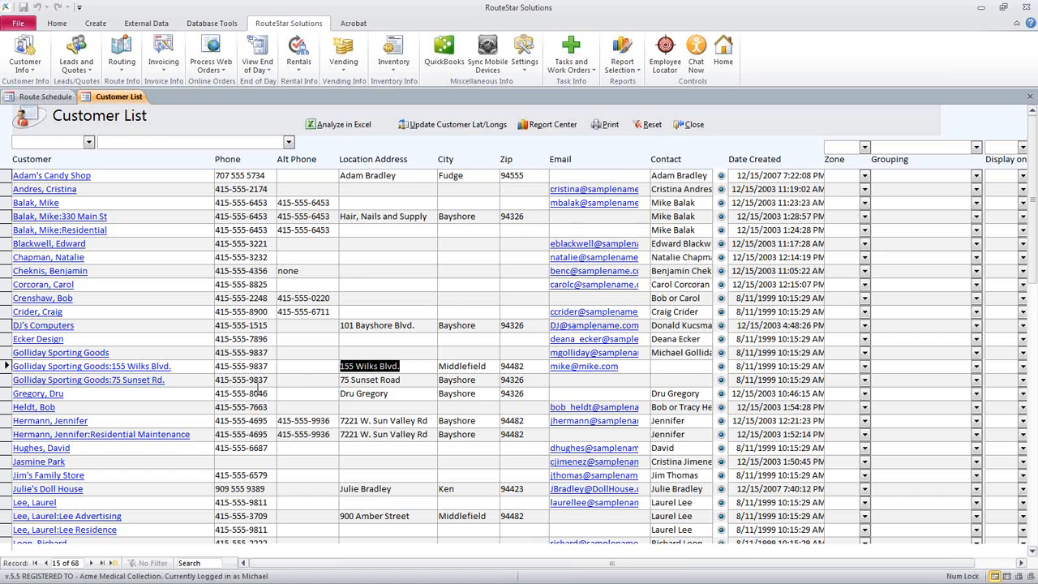
click(146, 365)
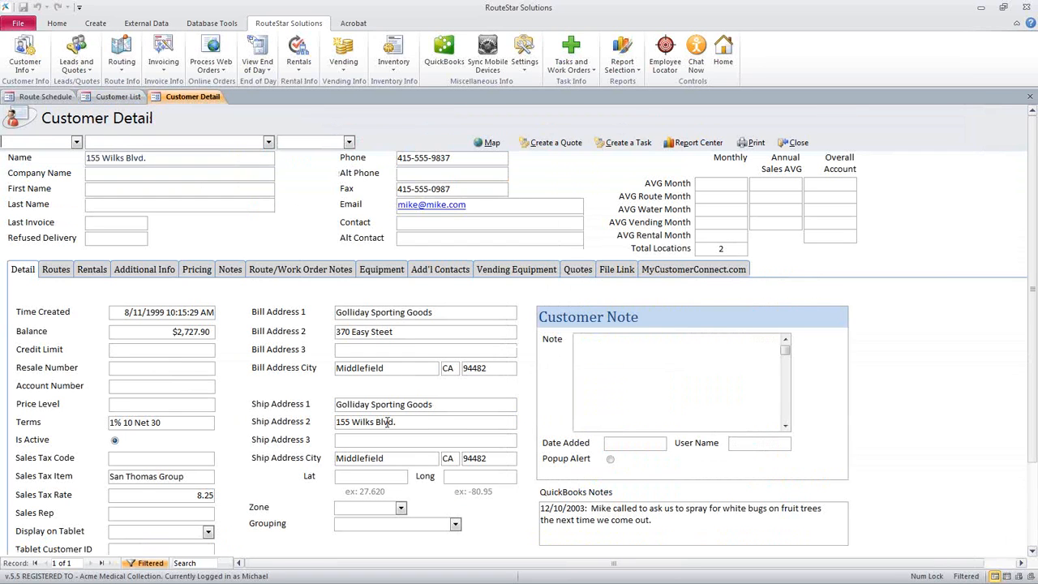
scroll(407, 421, down, 3)
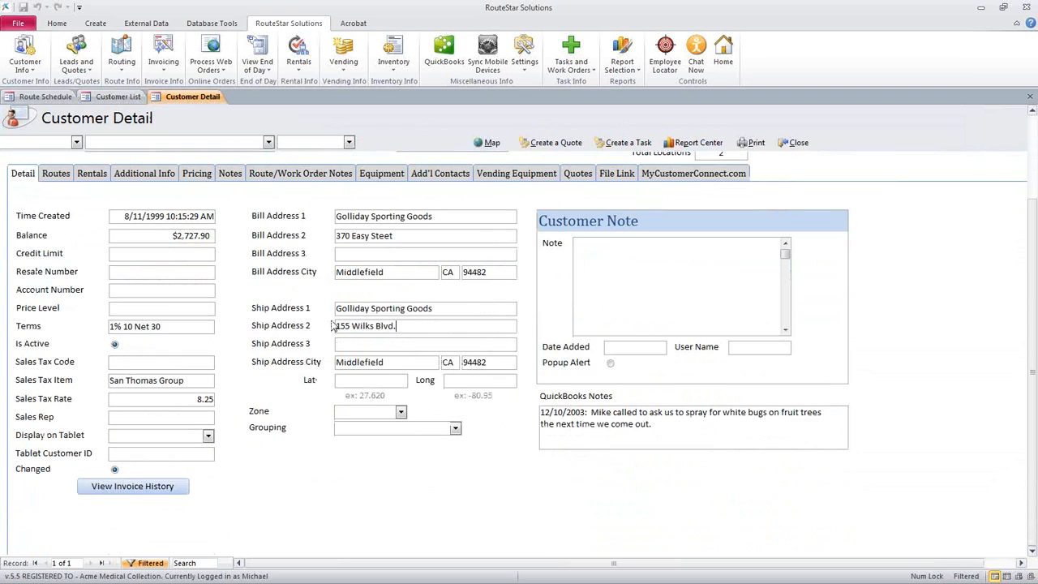
drag(410, 326, 327, 326)
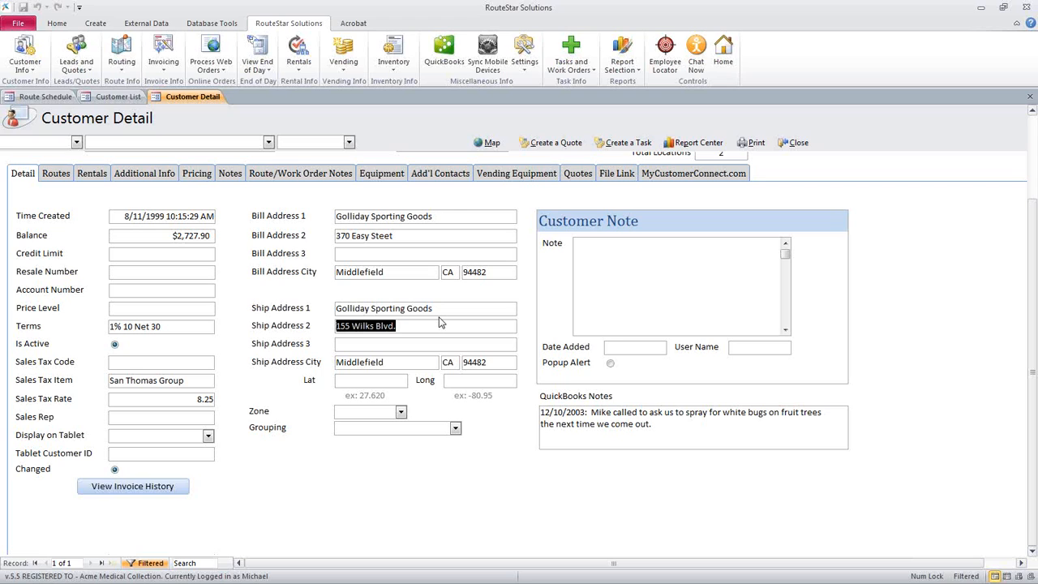
Filter the Customer List to the parent customer Golliday Sporting Goods and check the job names against their location addresses
click(24, 57)
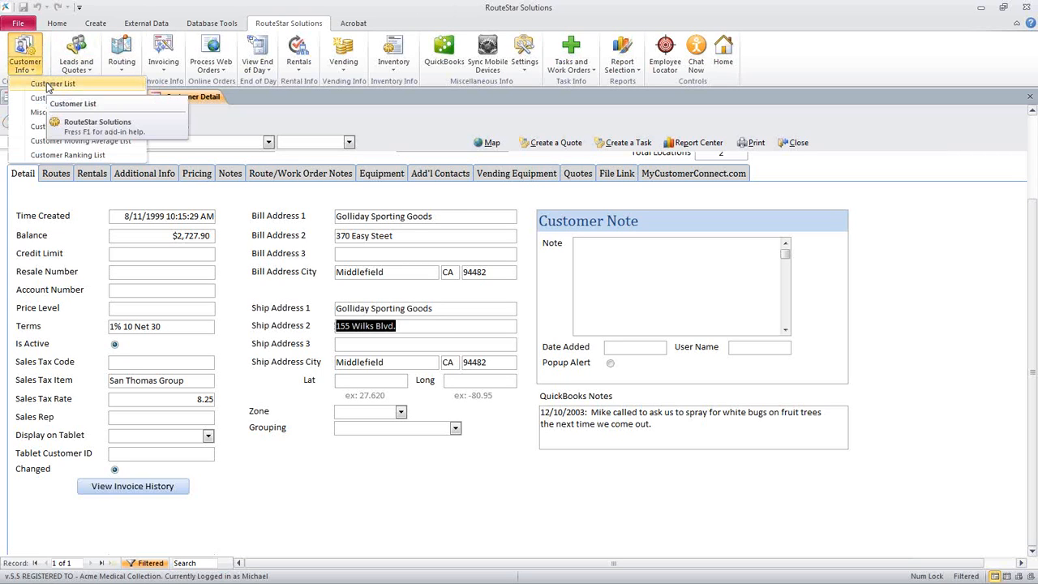
click(47, 84)
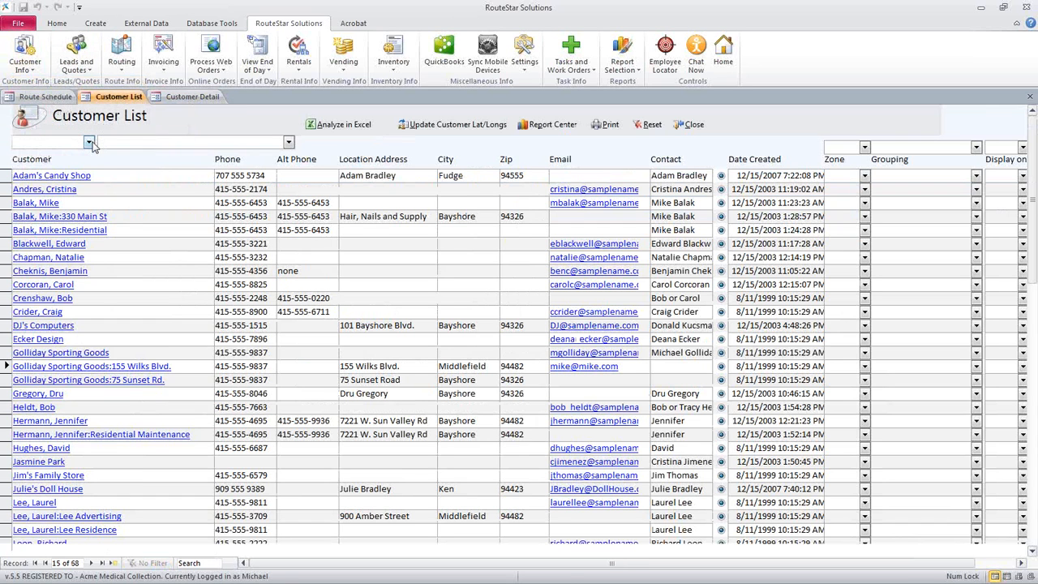
click(90, 142)
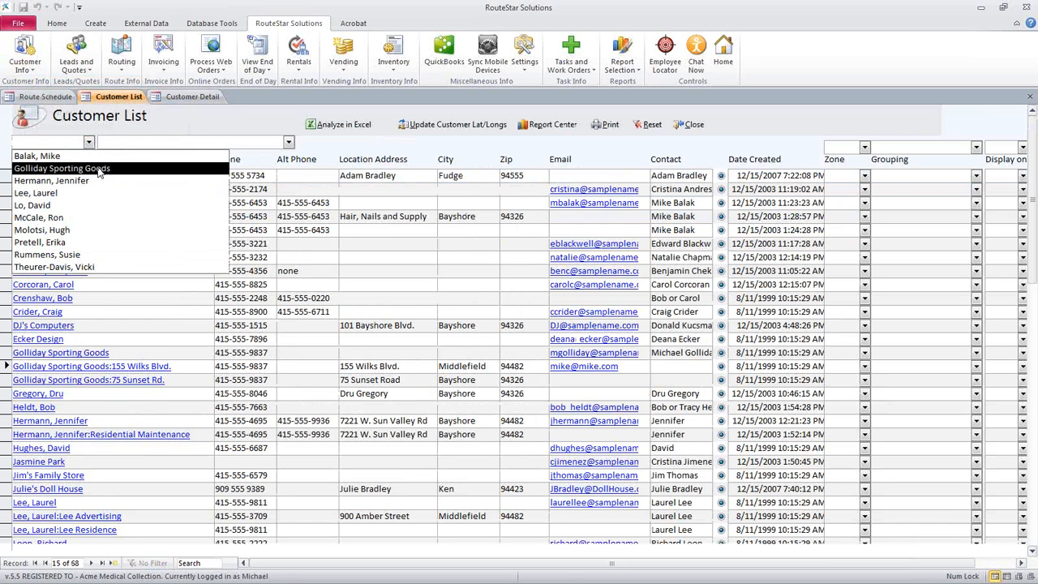
click(101, 168)
drag(112, 175, 172, 175)
drag(112, 188, 166, 189)
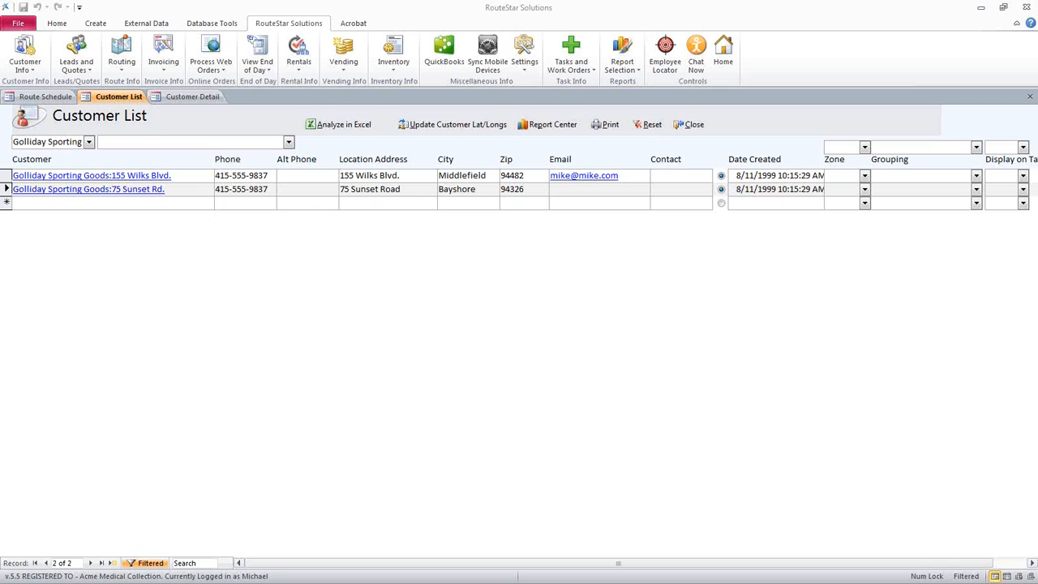
drag(112, 189, 165, 188)
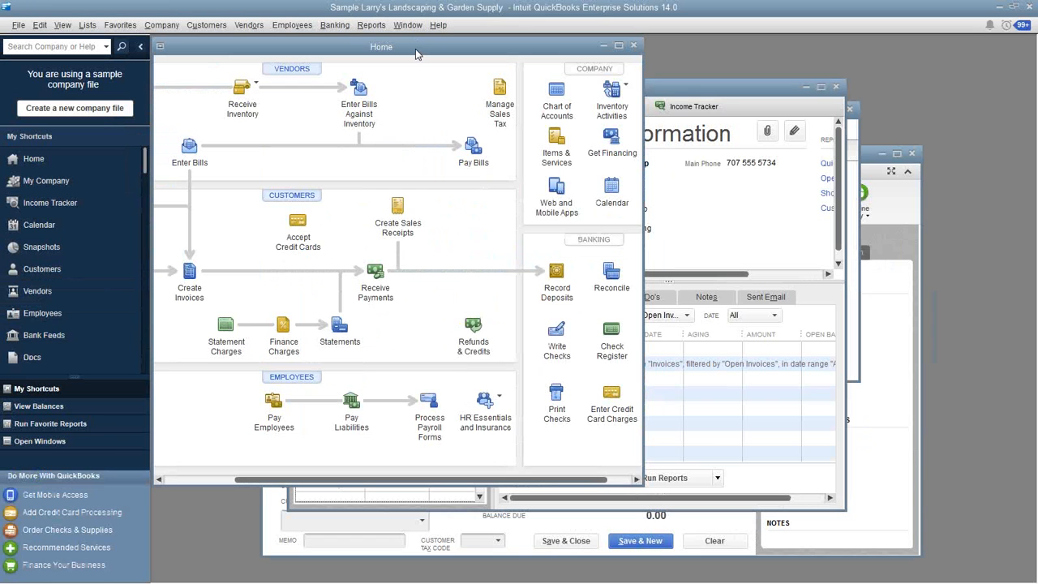
Switch to QuickBooks, open the Customer Center, widen the Name column, and view the second Golliday Sporting Goods job
double_click(415, 50)
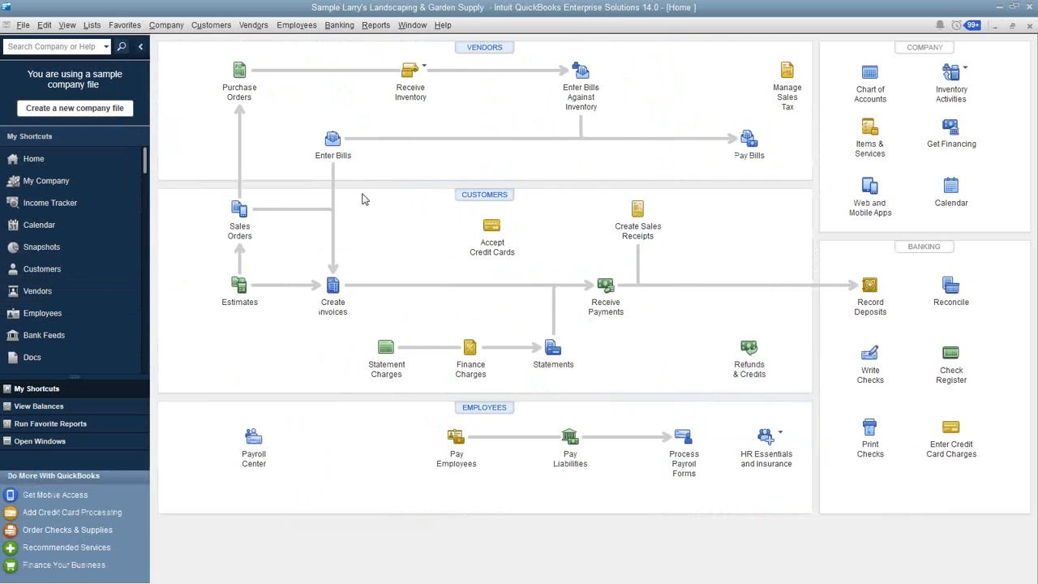
click(490, 200)
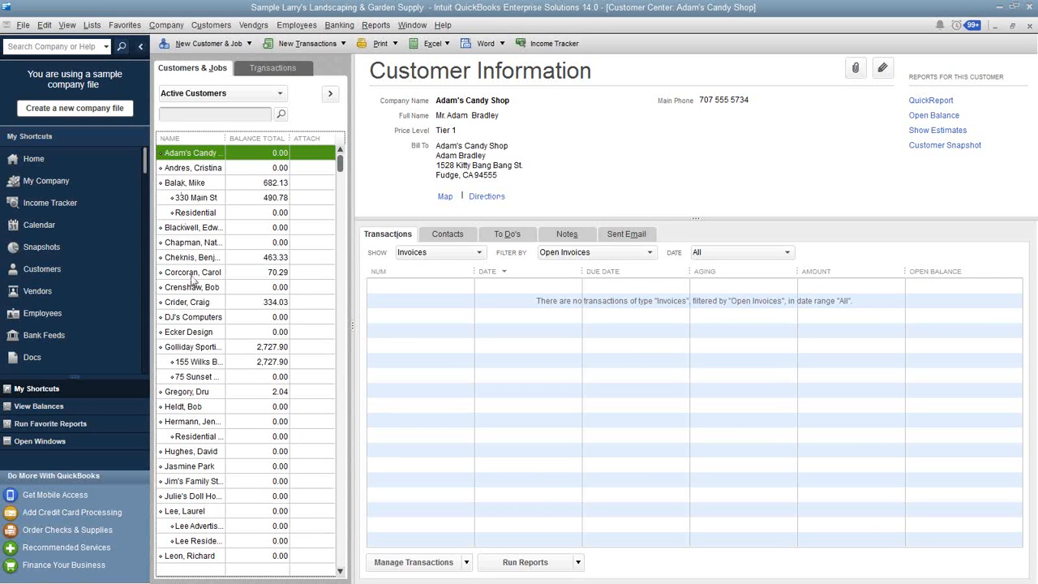
click(201, 351)
drag(220, 134, 281, 135)
click(216, 367)
click(212, 376)
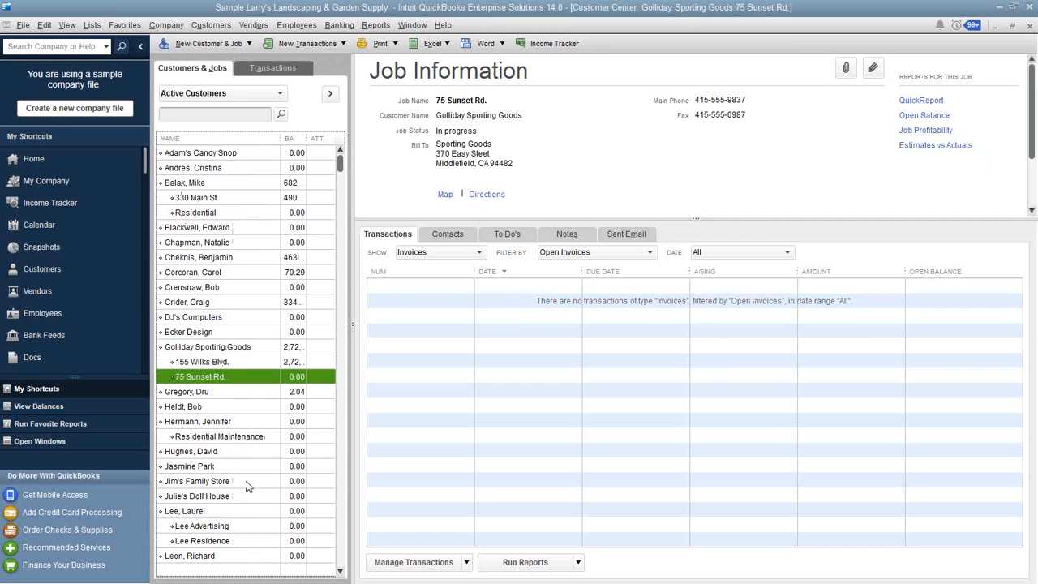
Start a new job under the Crider's Critters customer and enter its street address as the job name
click(201, 305)
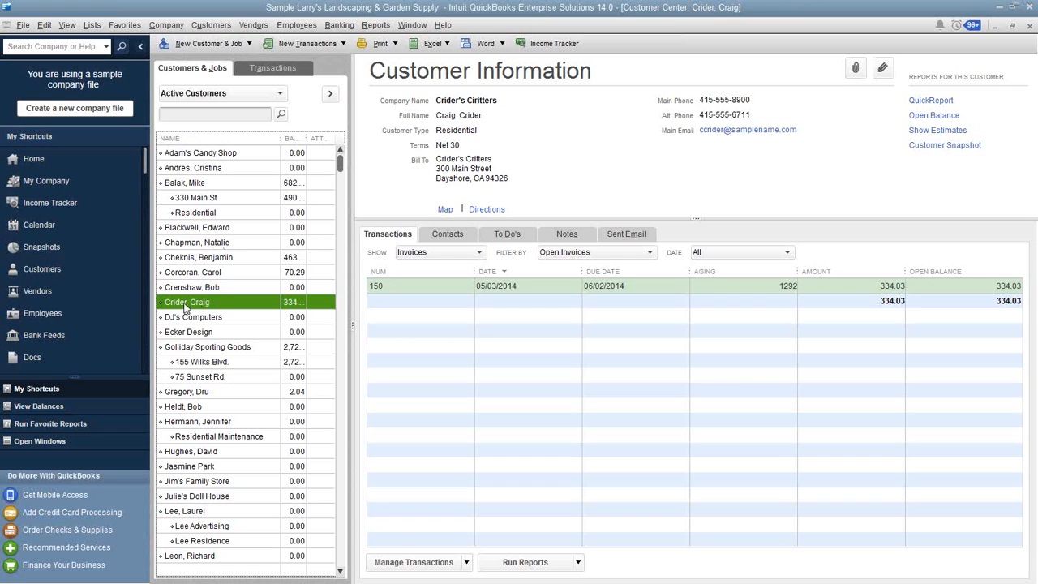
click(217, 46)
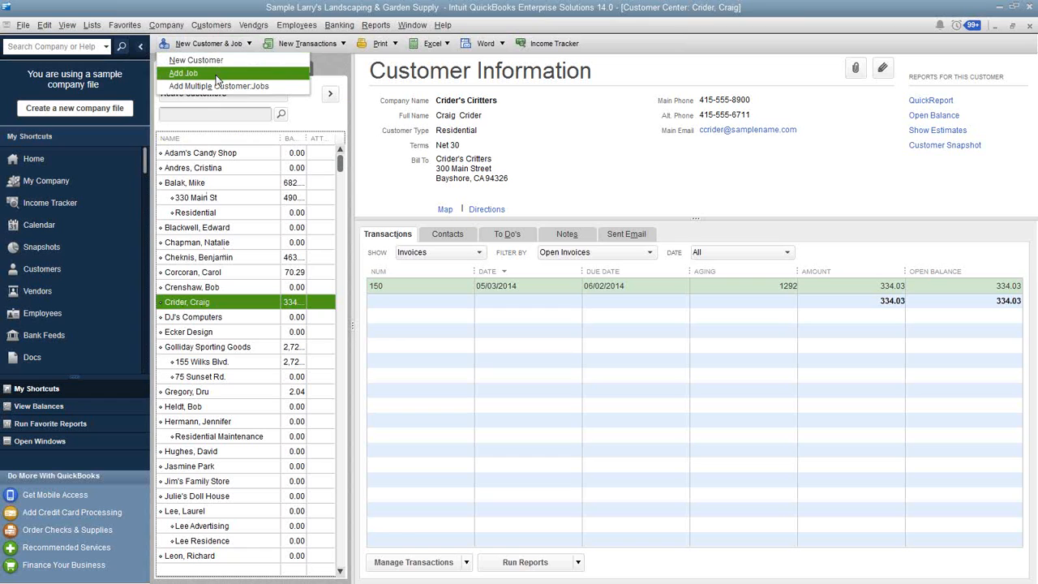
click(217, 80)
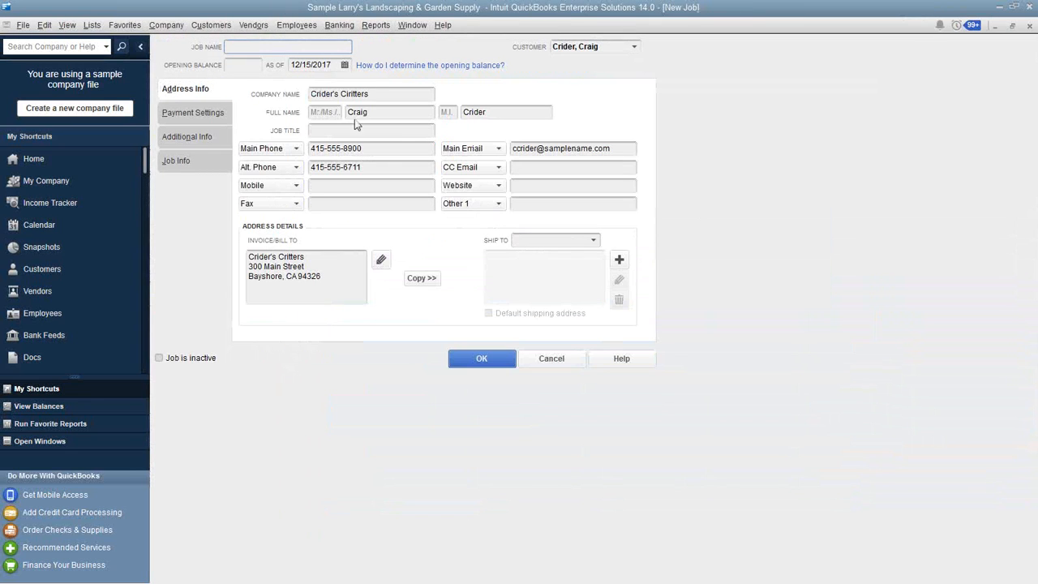
click(603, 46)
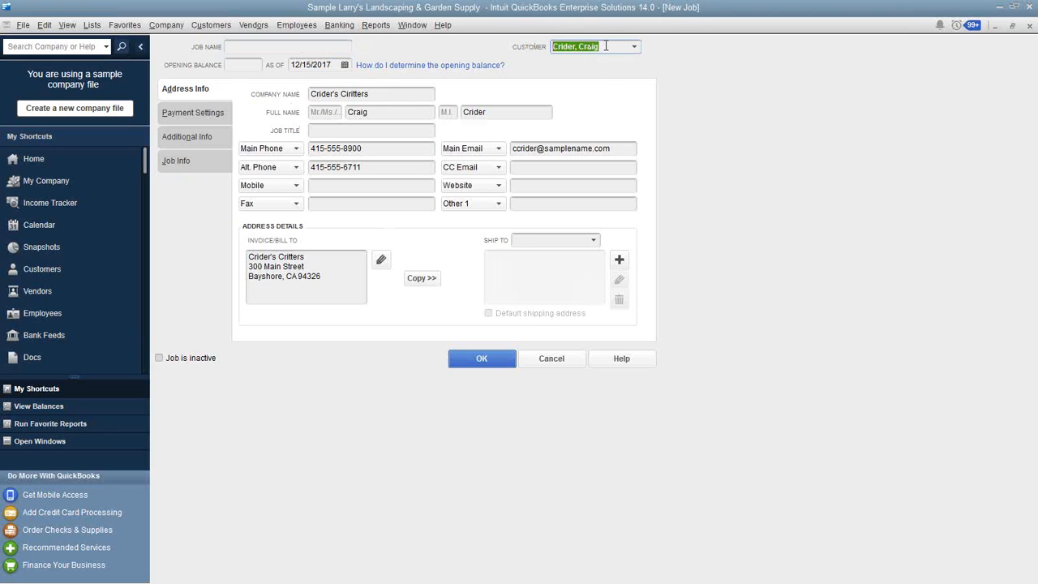
click(247, 49)
text(123 Easy St)
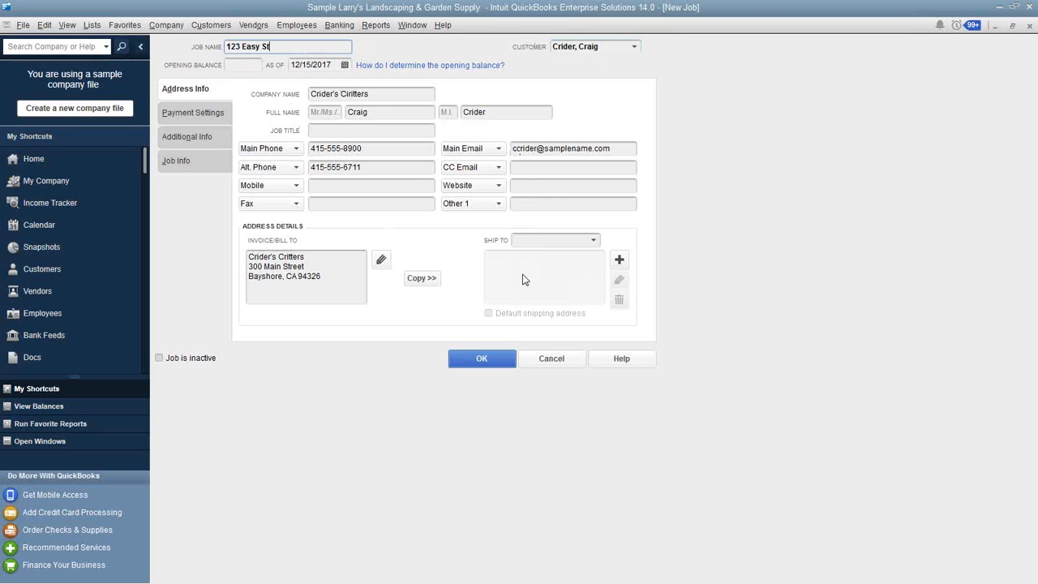
Copy the billing address to Ship To 1 and replace its street line with the new job's street address
click(430, 280)
drag(603, 197, 518, 198)
text(<br>)
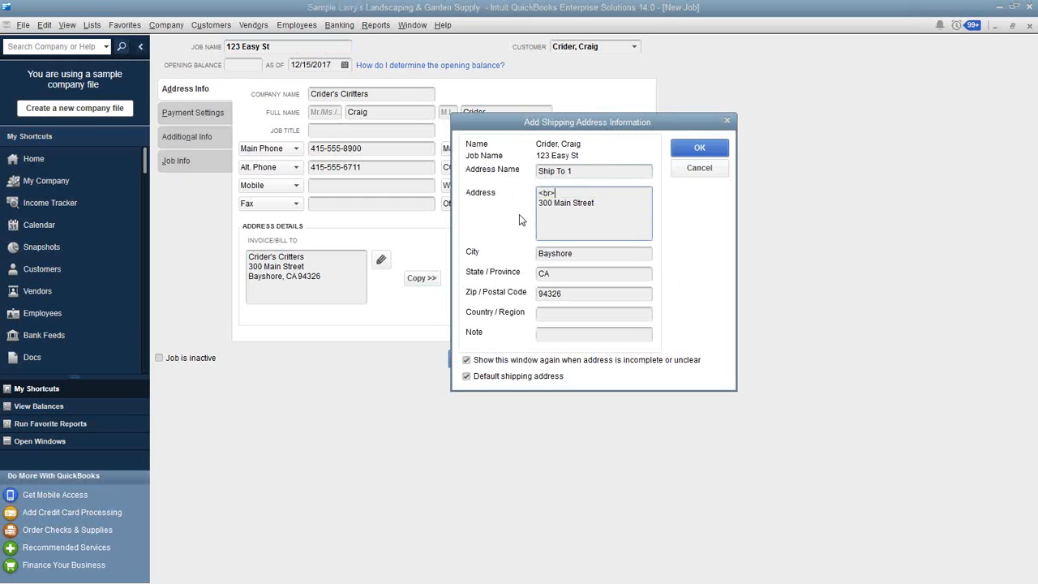
key(ctrl+z)
click(576, 213)
drag(600, 197, 487, 195)
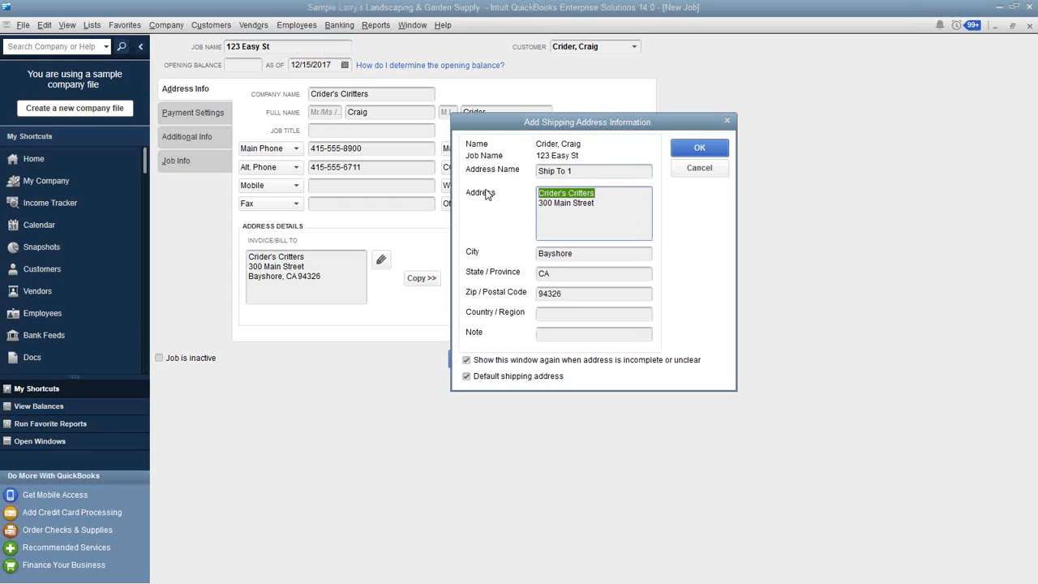
drag(598, 209, 514, 206)
text(123 Easy St.)
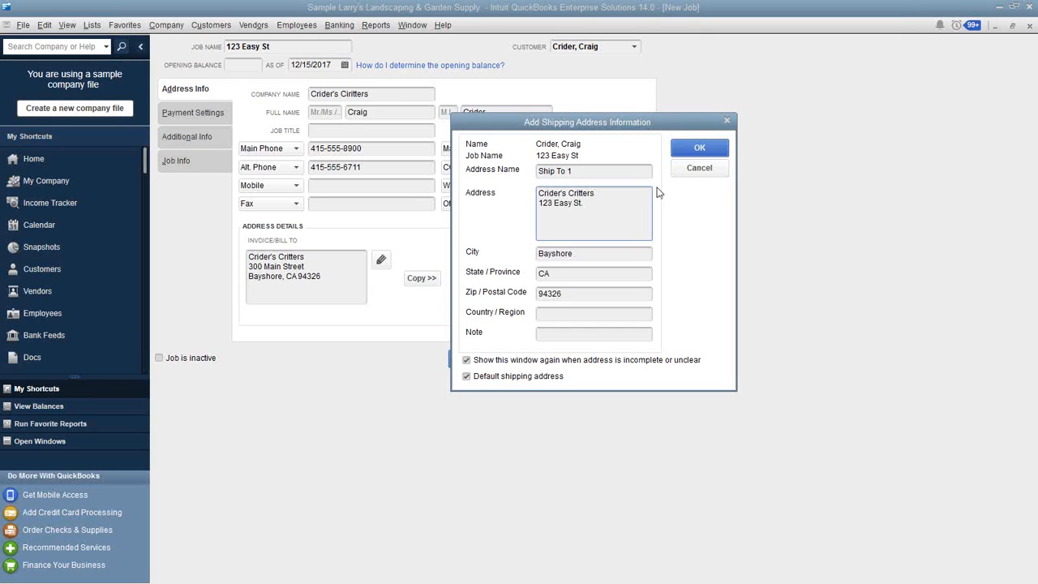
click(699, 149)
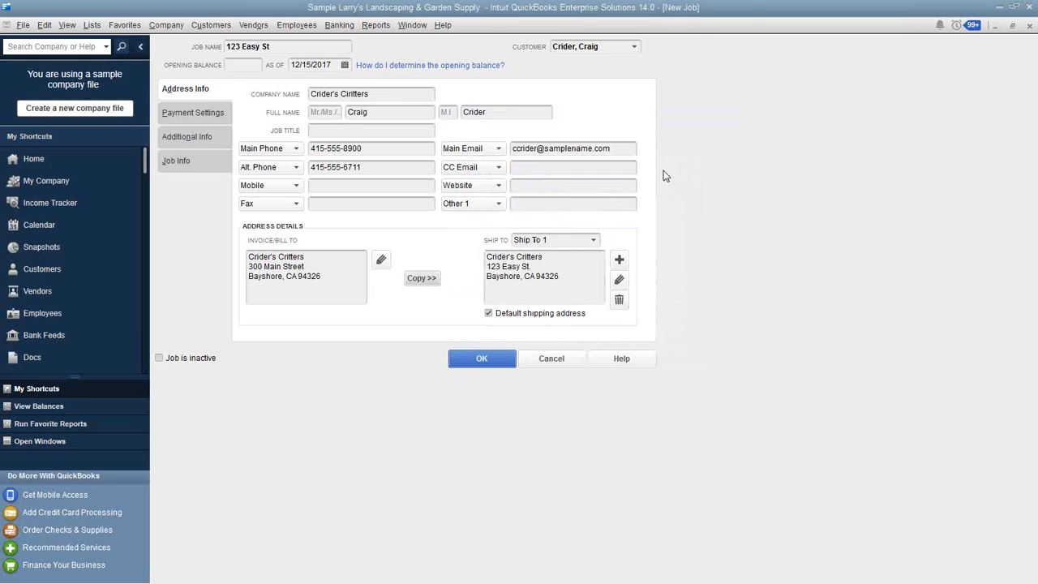
Check the new job's Ship To 1 address and save the job
drag(559, 276, 481, 251)
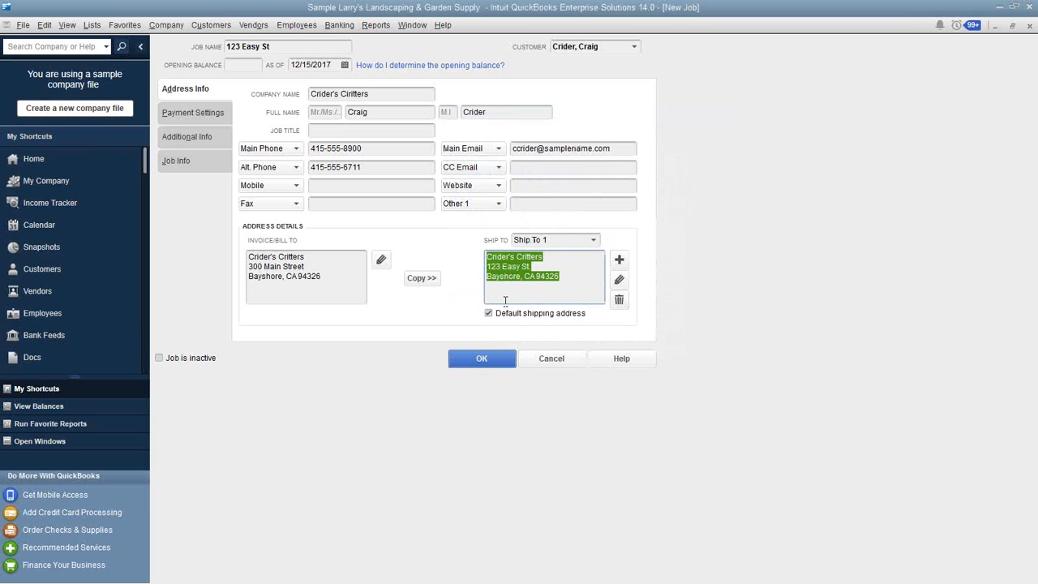
click(479, 359)
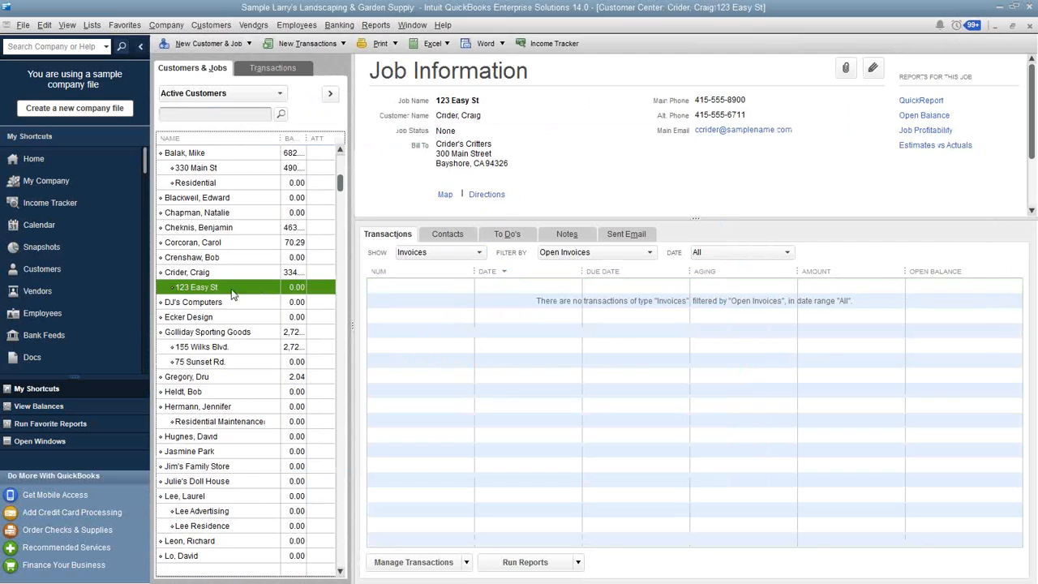
click(199, 273)
Return to RouteStar, reset the Customer List, and filter it to the first job of Golliday Sporting Goods
click(999, 8)
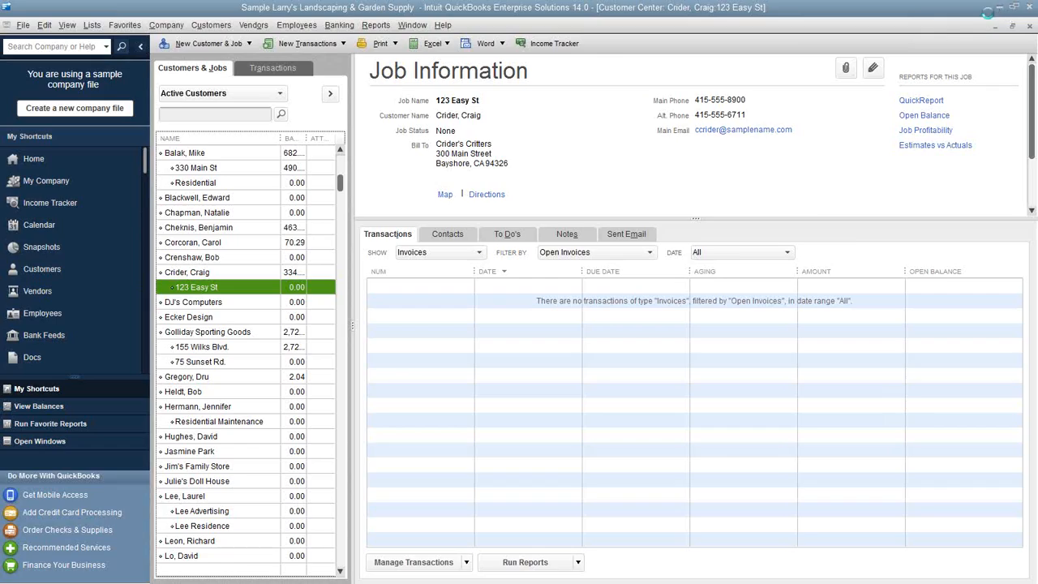
click(638, 125)
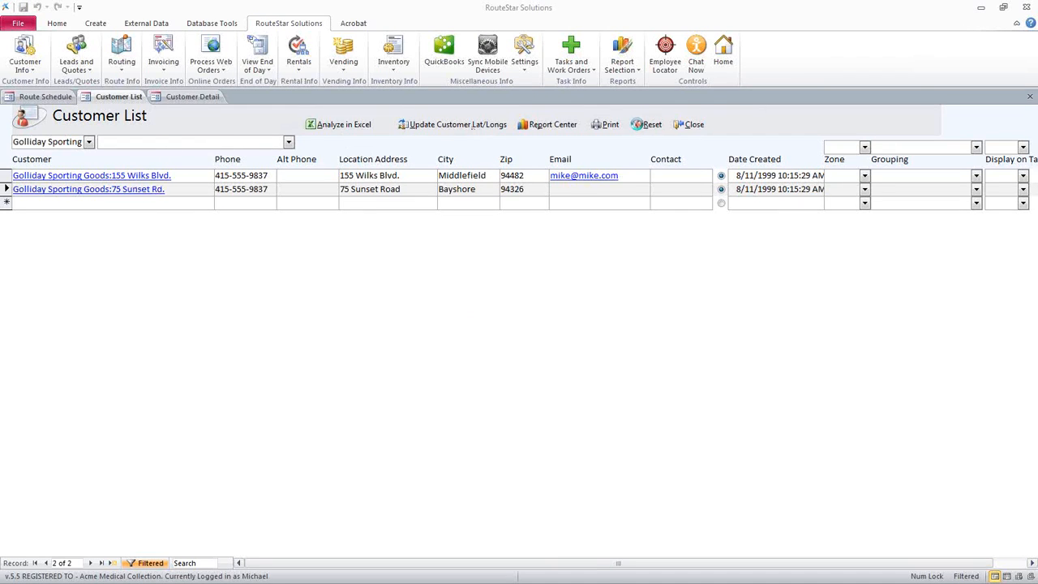
click(89, 142)
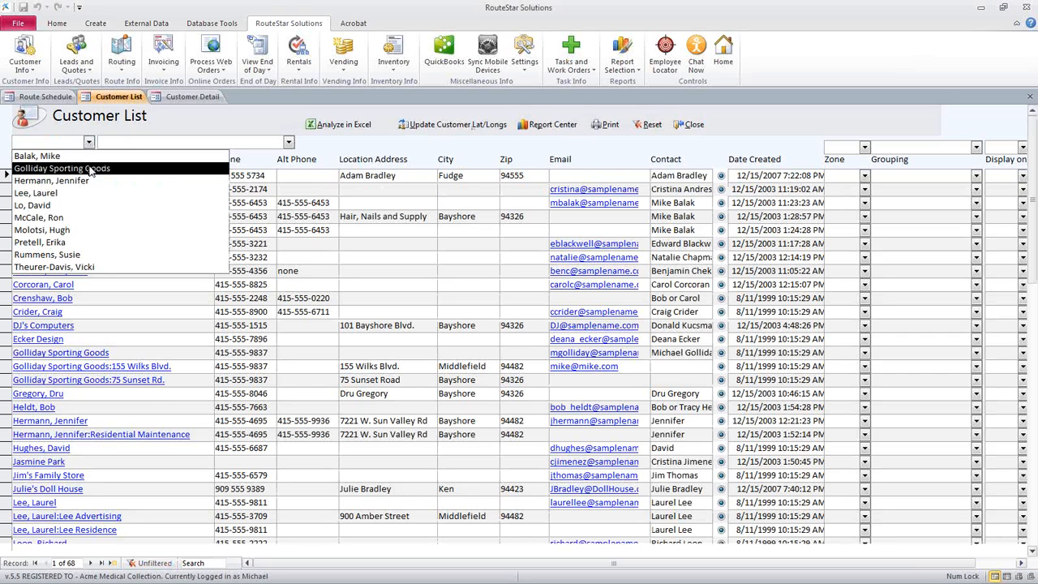
click(45, 171)
click(288, 142)
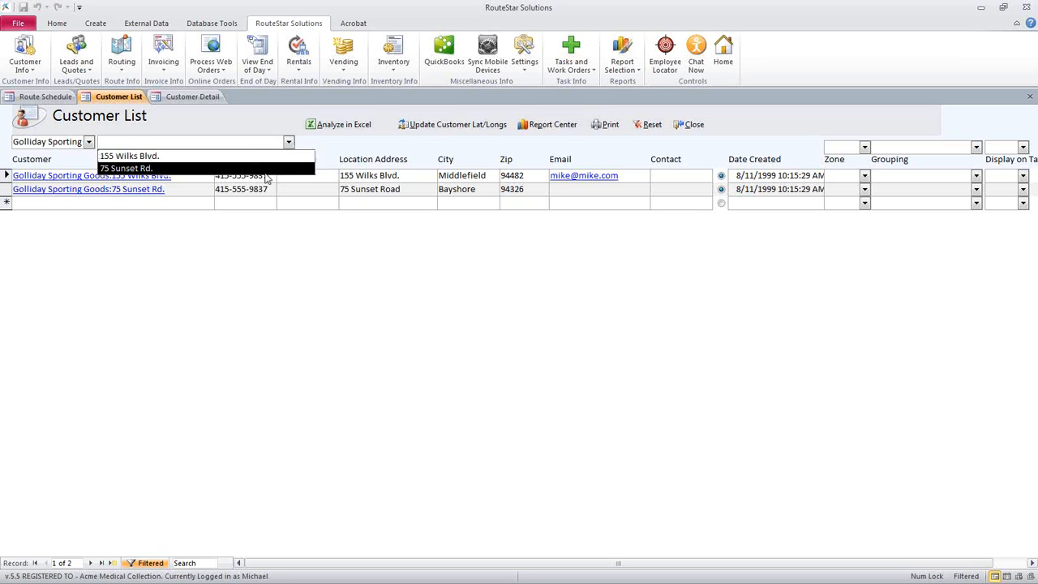
click(264, 158)
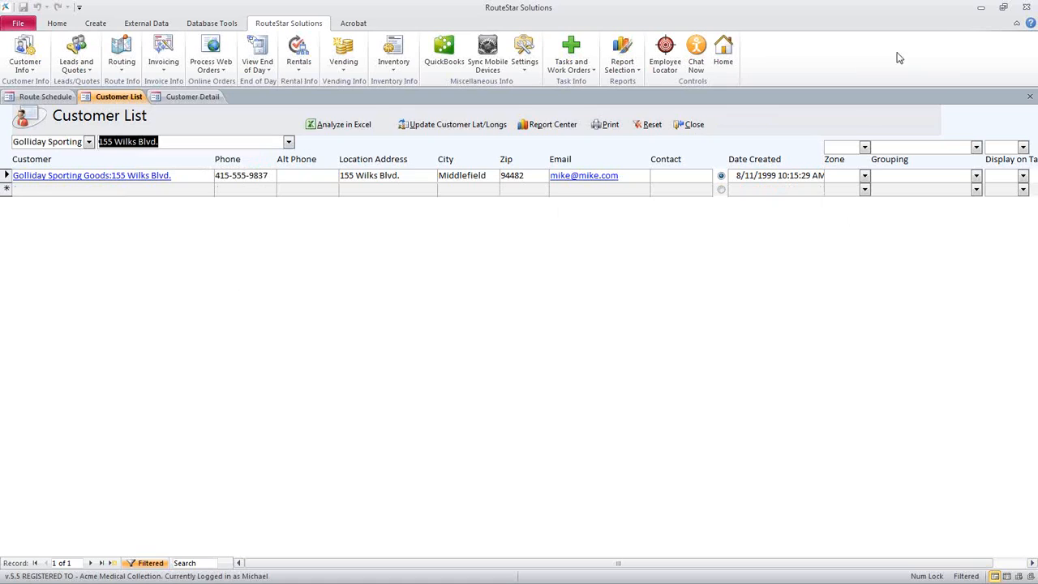
Move QuickBooks out of the way, reset the Customer List in RouteStar, and close both Customer List and Customer Detail
click(981, 7)
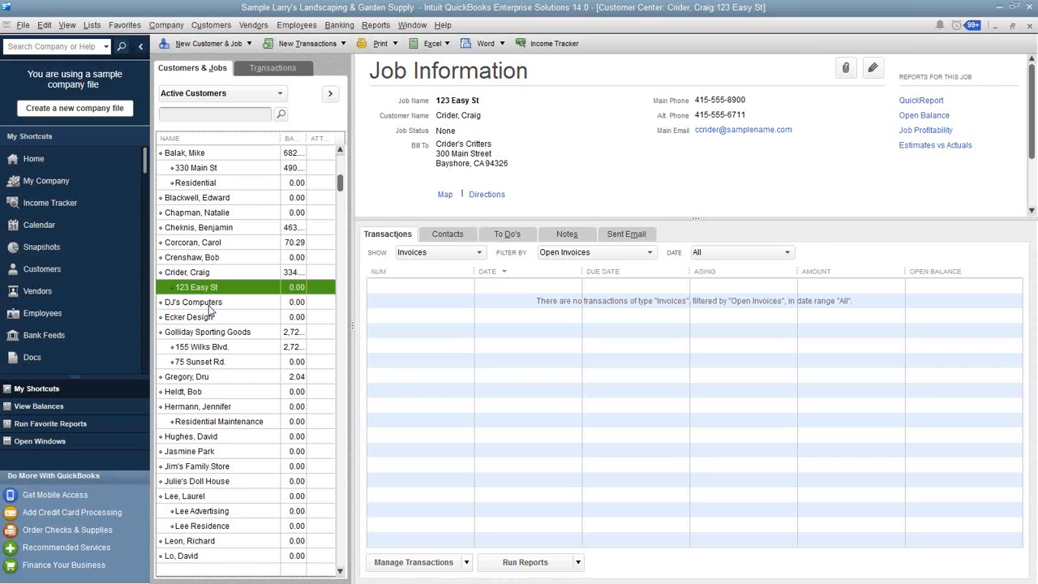
click(999, 8)
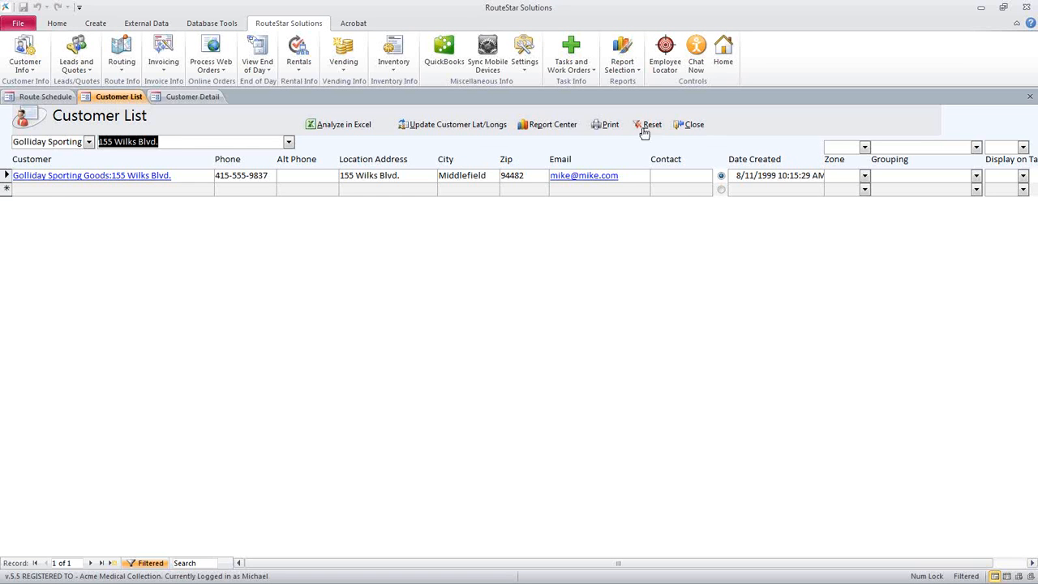
click(653, 127)
click(693, 126)
click(788, 144)
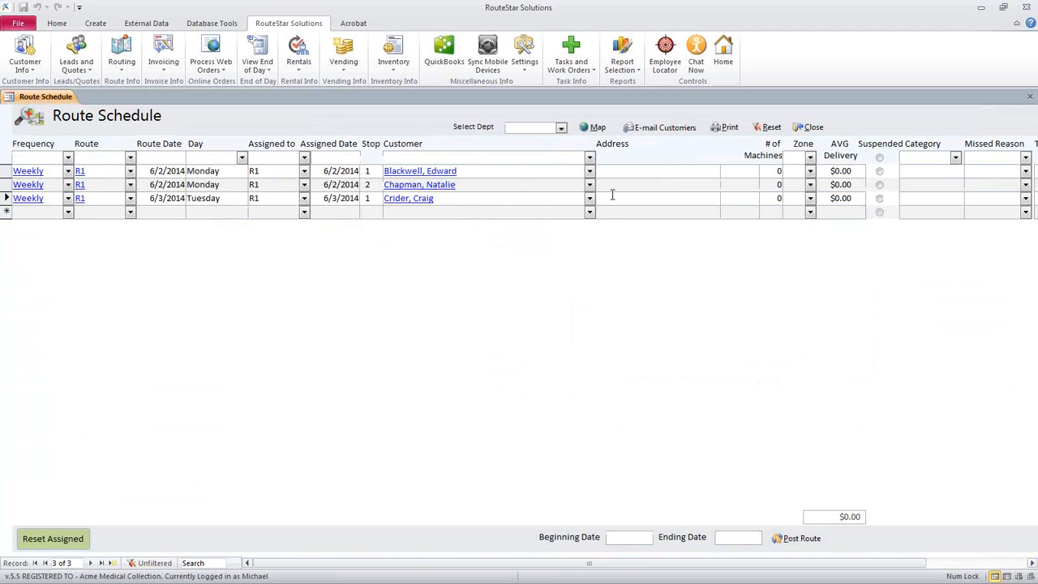
Reset the Route Schedule and open Pricing in the Customer Detail of the first Monday stop on route R1
click(469, 198)
click(764, 127)
click(455, 171)
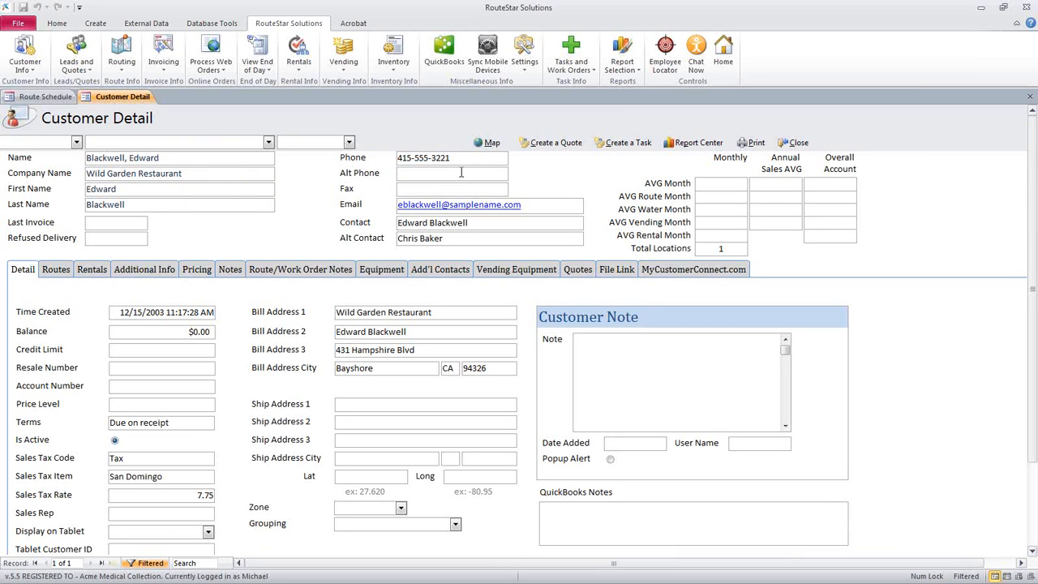
click(203, 272)
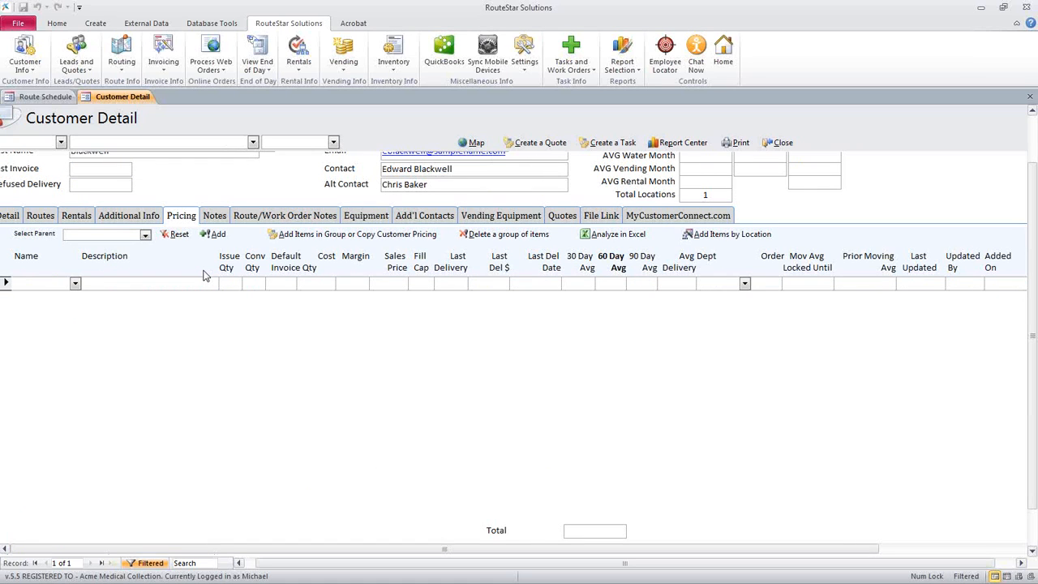
Add the items 16 Gallon Each and Biomedical Waste Service to the customer's pricing
click(75, 283)
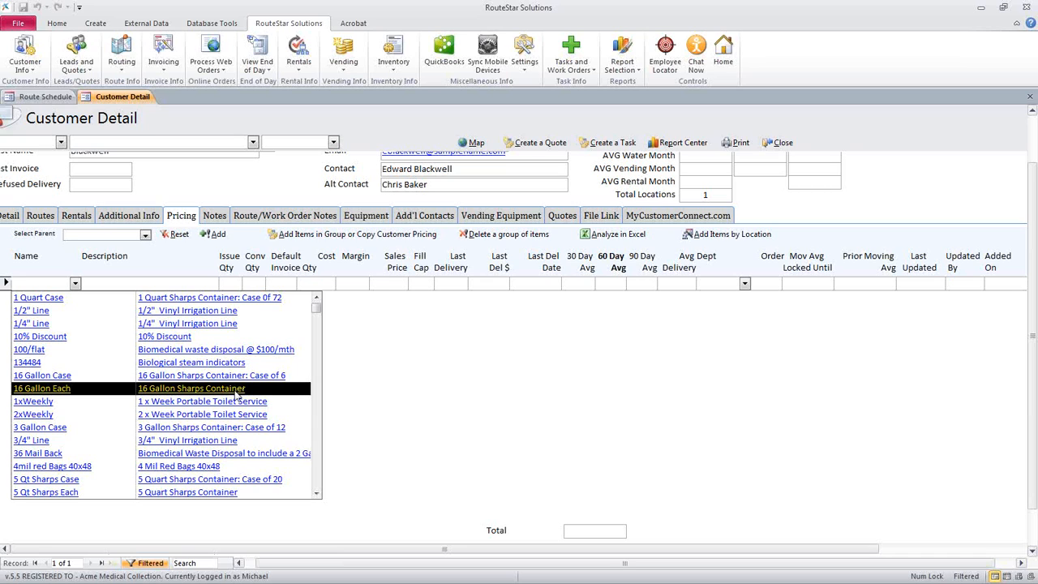
click(236, 389)
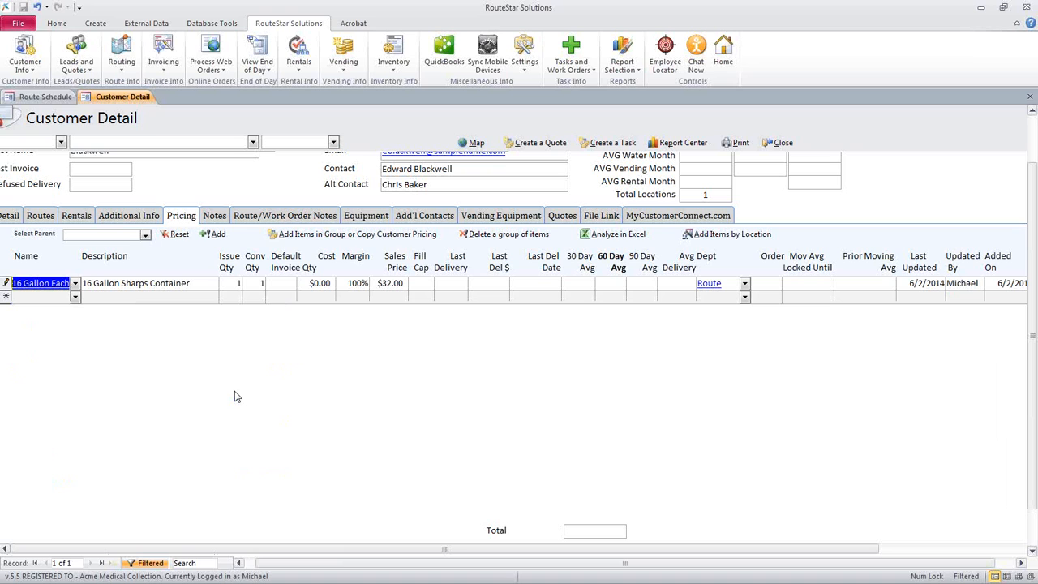
click(74, 297)
scroll(86, 354, down, 4)
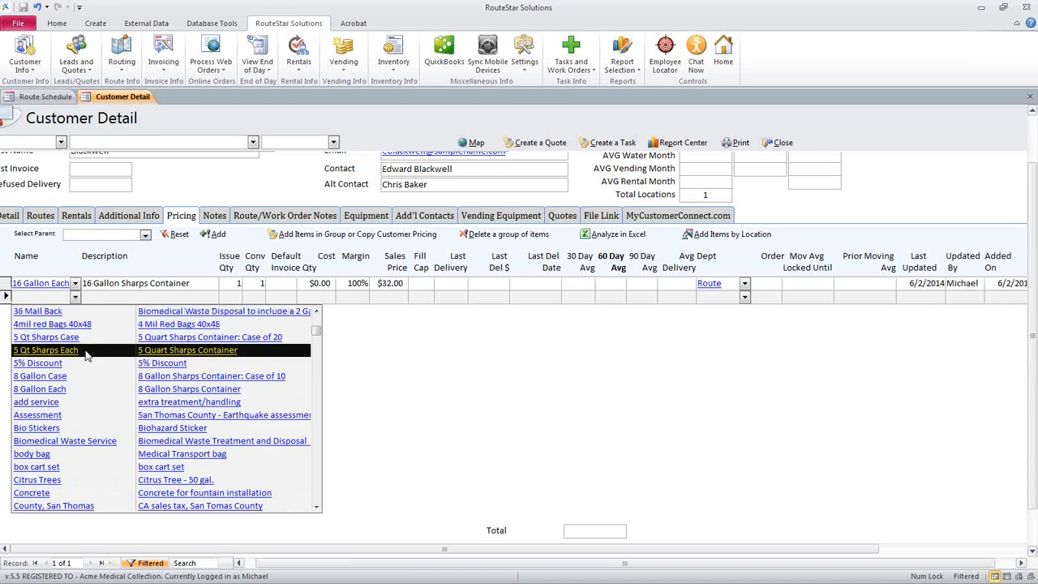
click(197, 444)
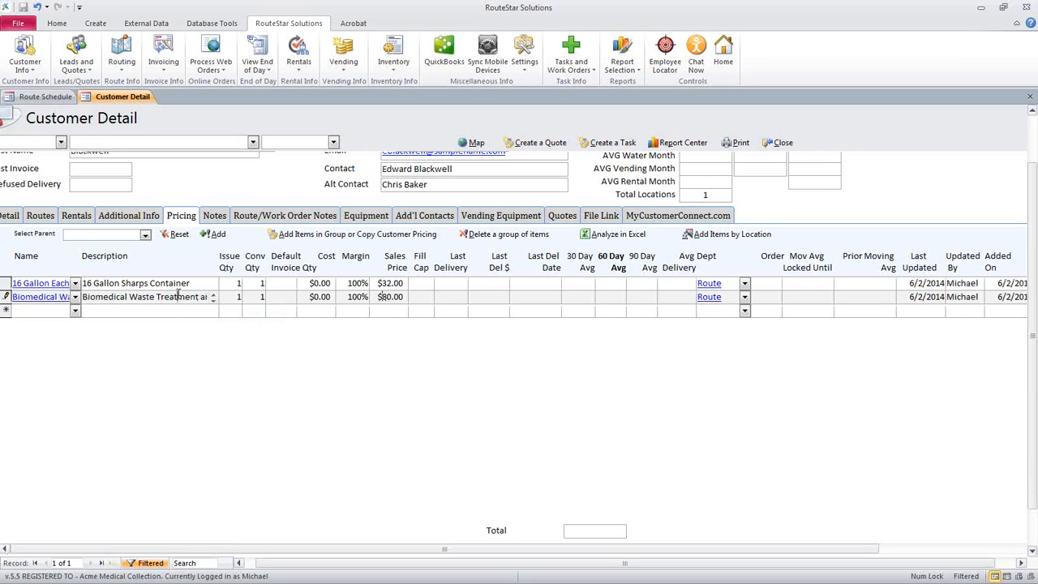
key(Tab)
key(Down)
Review the description and sales price of the Biomedical Waste Service row, and pick Biomedical Waste Service again as its item
drag(155, 298, 263, 291)
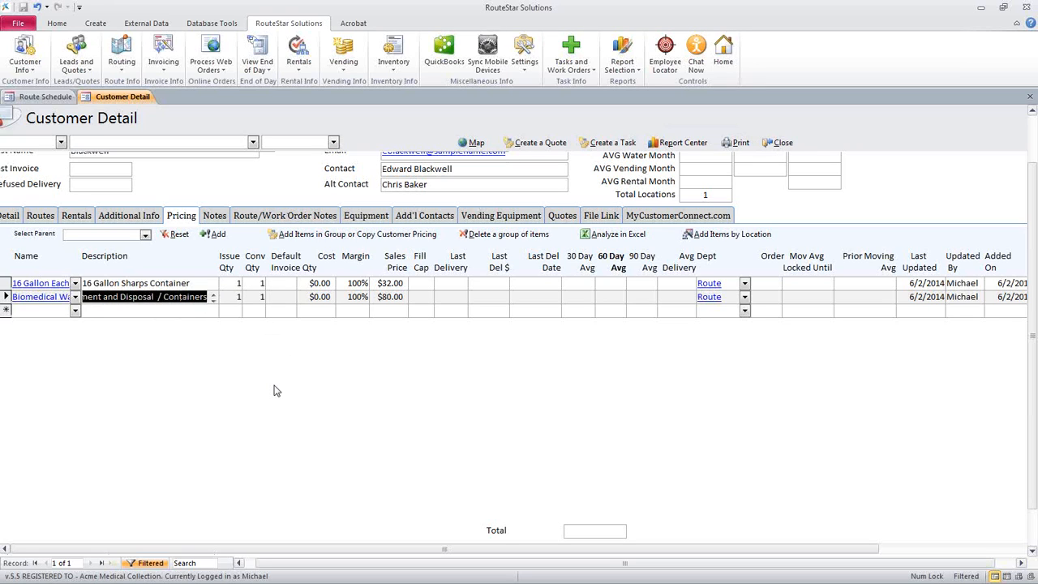
click(384, 296)
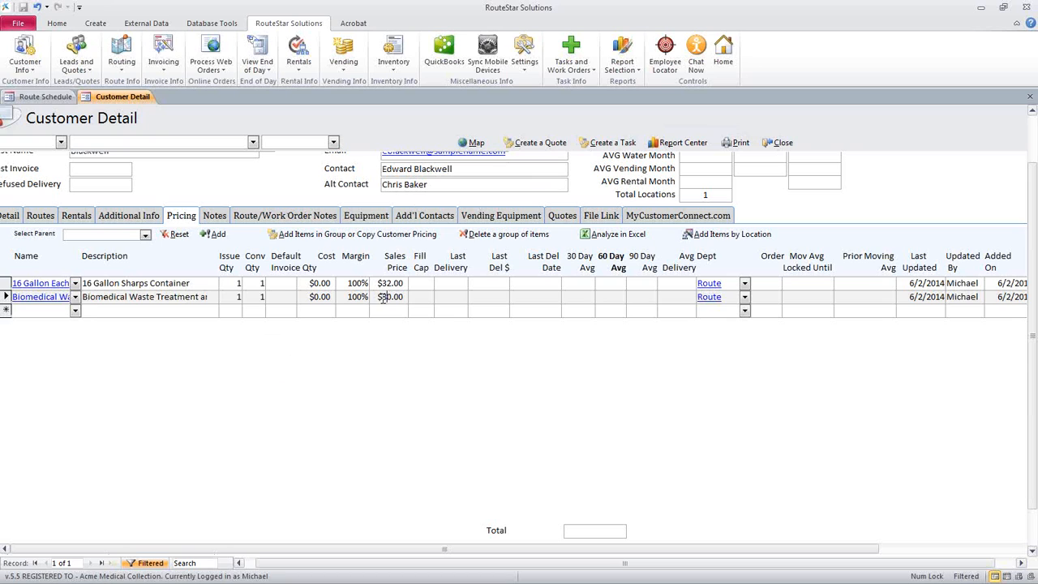
drag(384, 296, 404, 300)
click(74, 297)
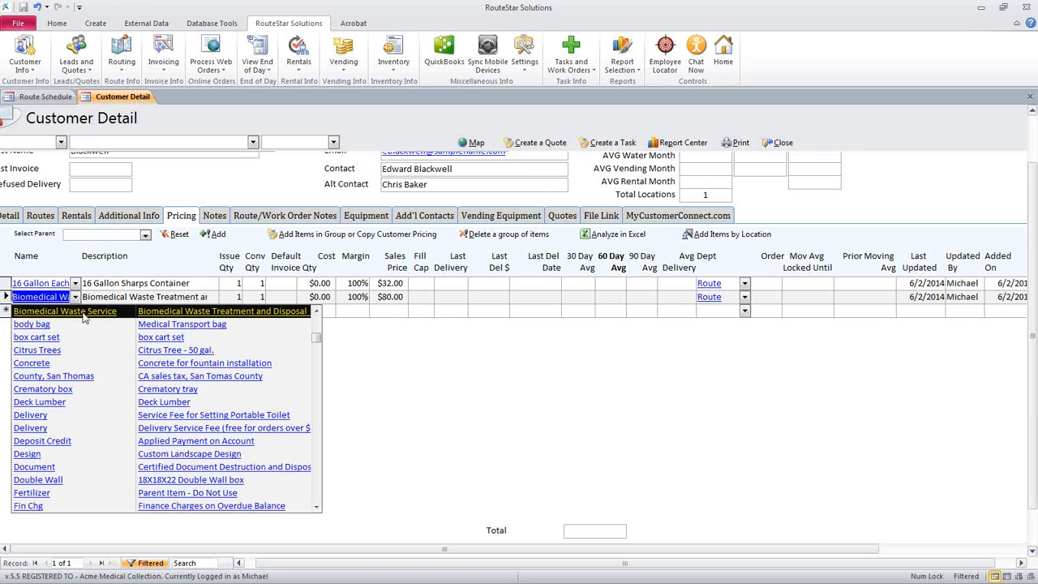
click(108, 313)
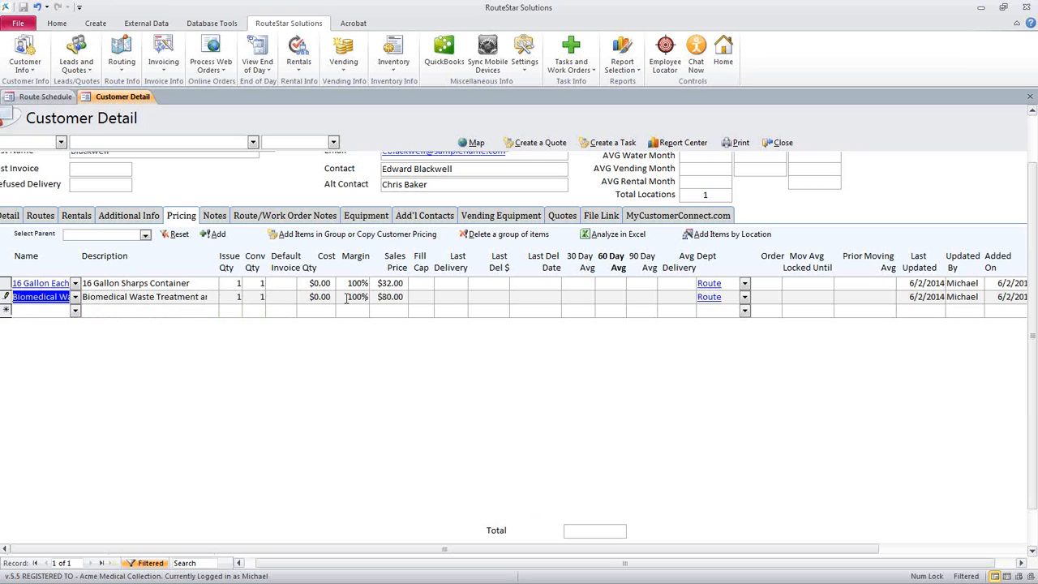
Set the Biomedical Waste Service sales price to 75.00 and apply it to all items with the same parent for this customer
click(375, 296)
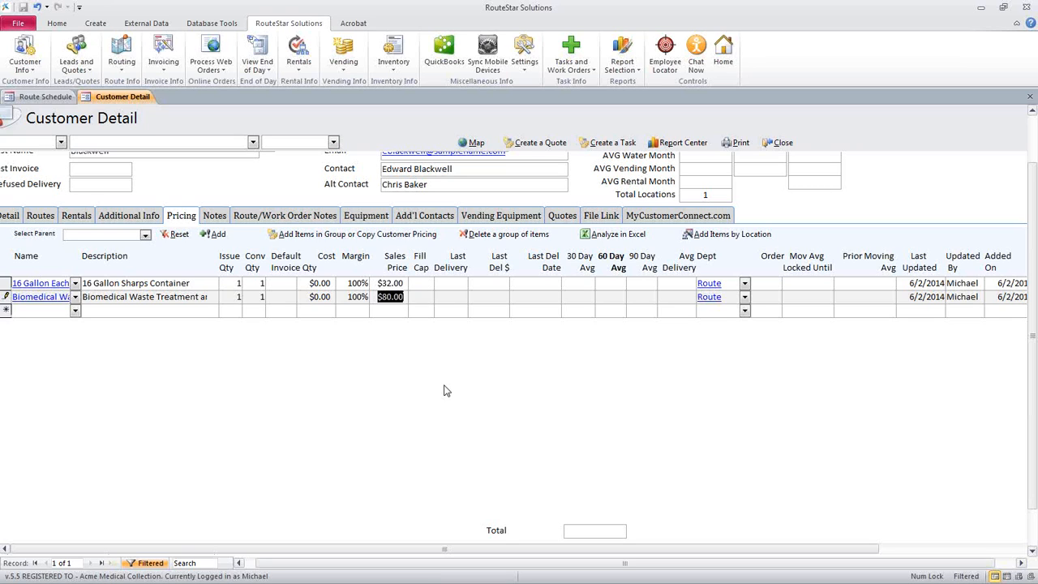
text(75.00)
click(425, 311)
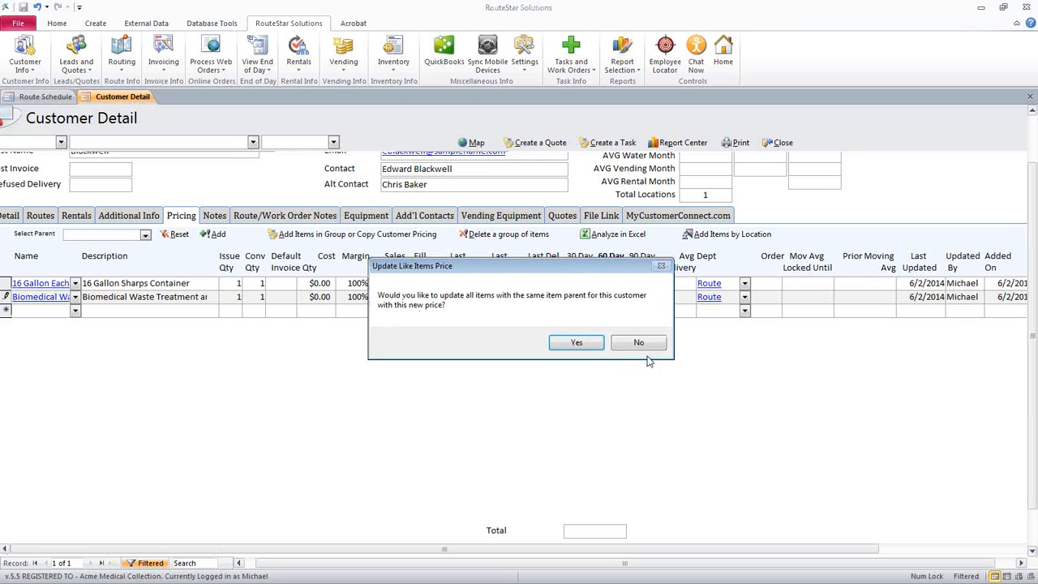
click(577, 342)
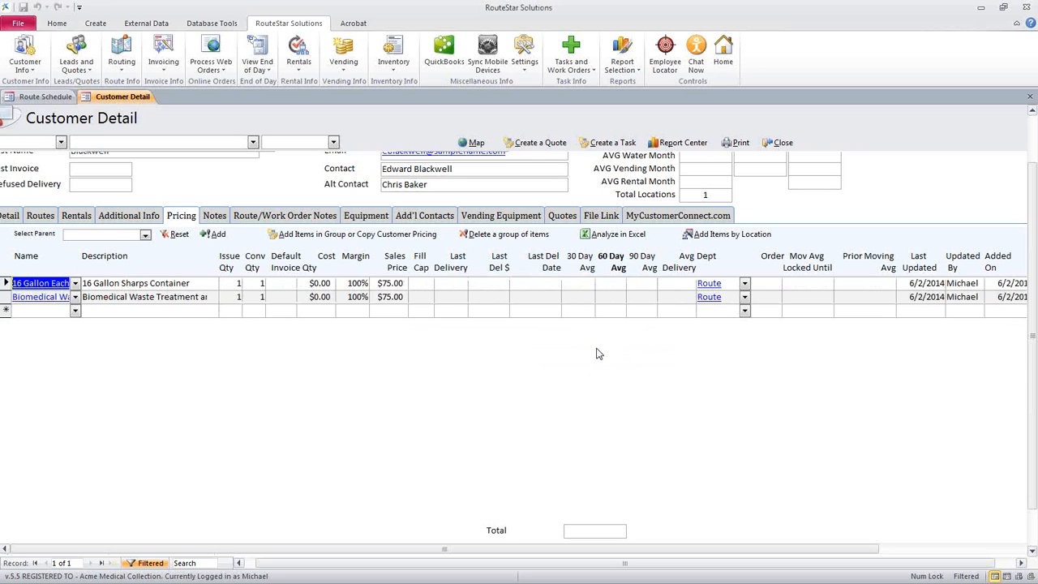
Set the Default Invoice Qty of the 16 Gallon Each item to 4, and close Customer Detail and the Route Schedule
click(292, 284)
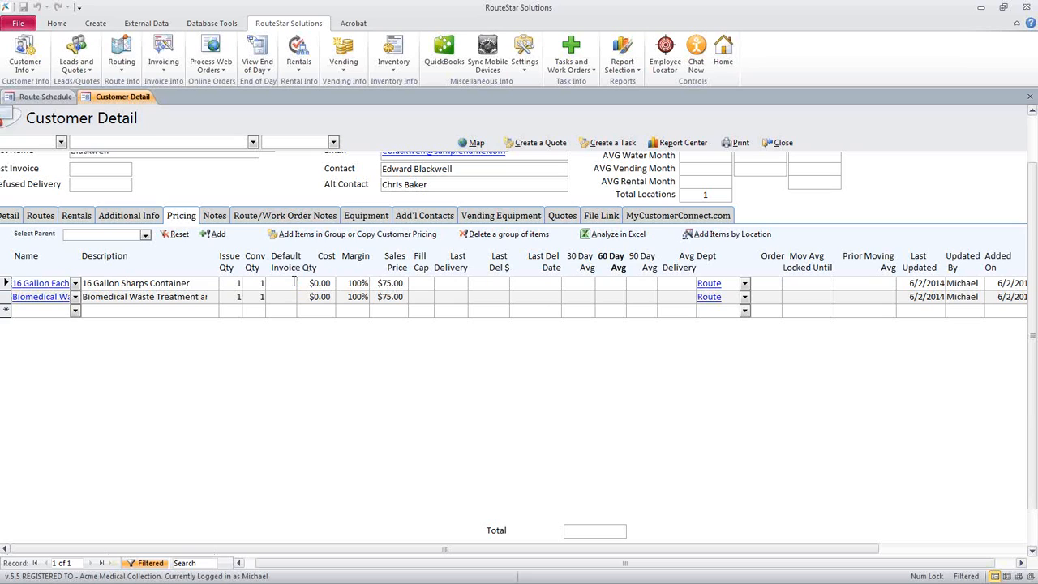
text(4)
click(327, 313)
click(290, 297)
click(780, 144)
click(813, 128)
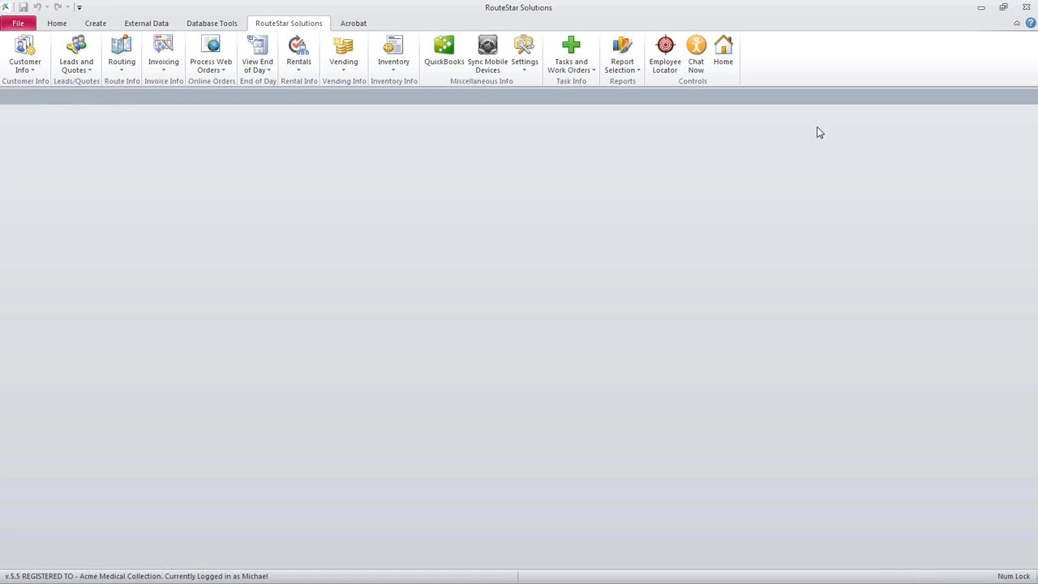
Open the Control Settings and set the company's Industry to Medical
click(524, 71)
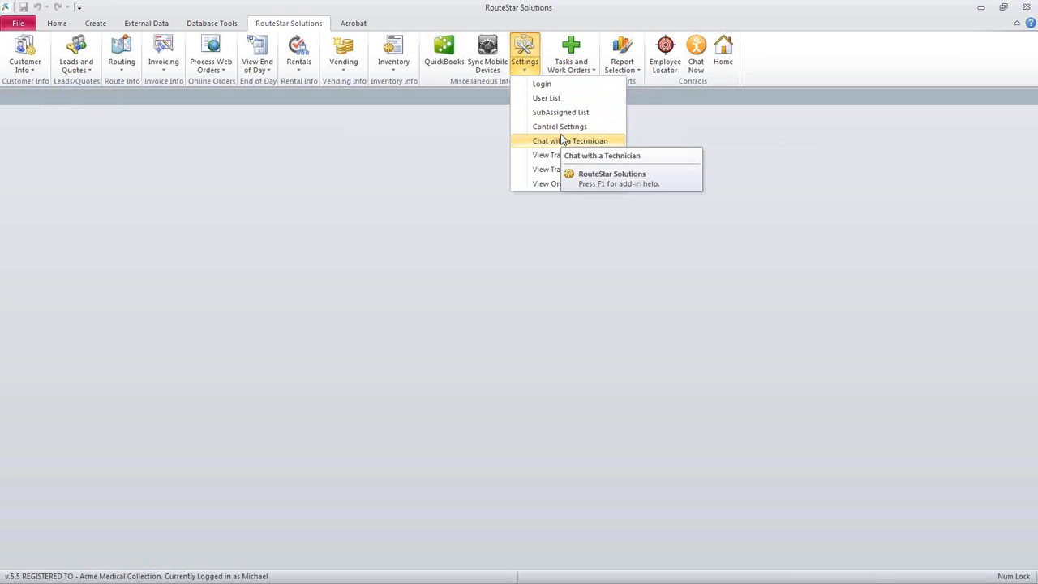
click(600, 130)
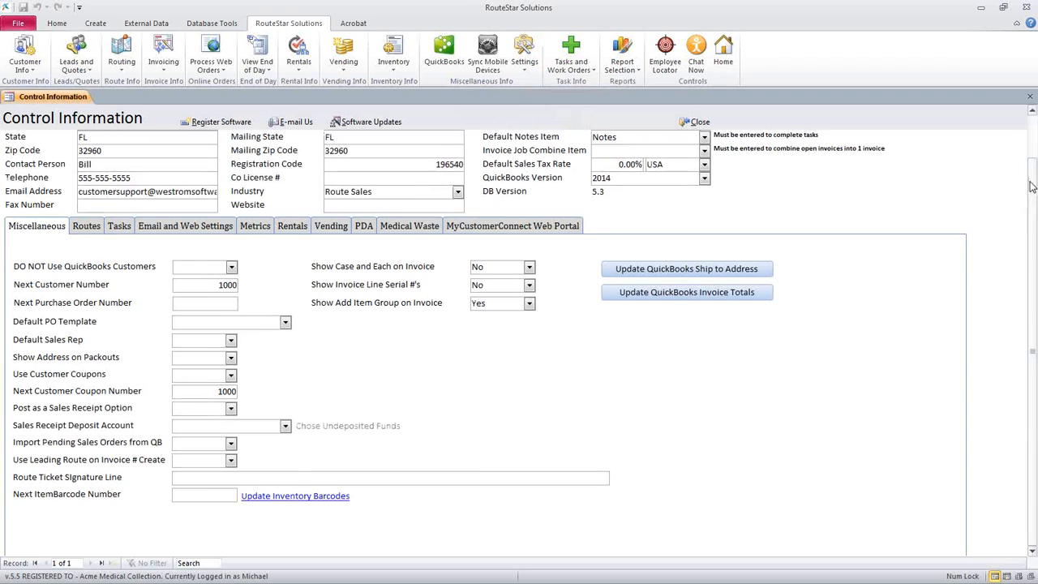
scroll(1024, 191, up, 1)
click(458, 238)
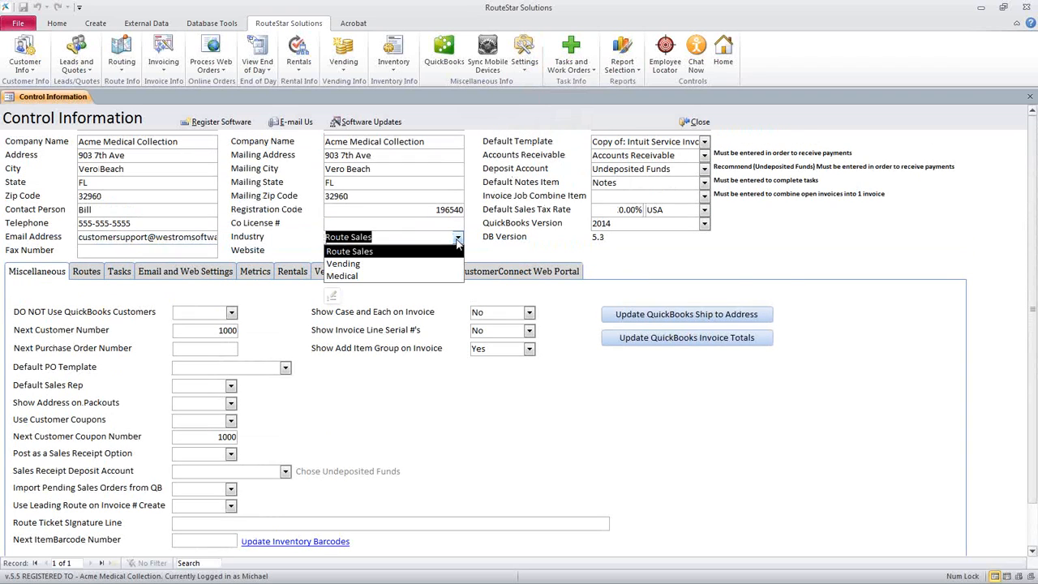
click(425, 276)
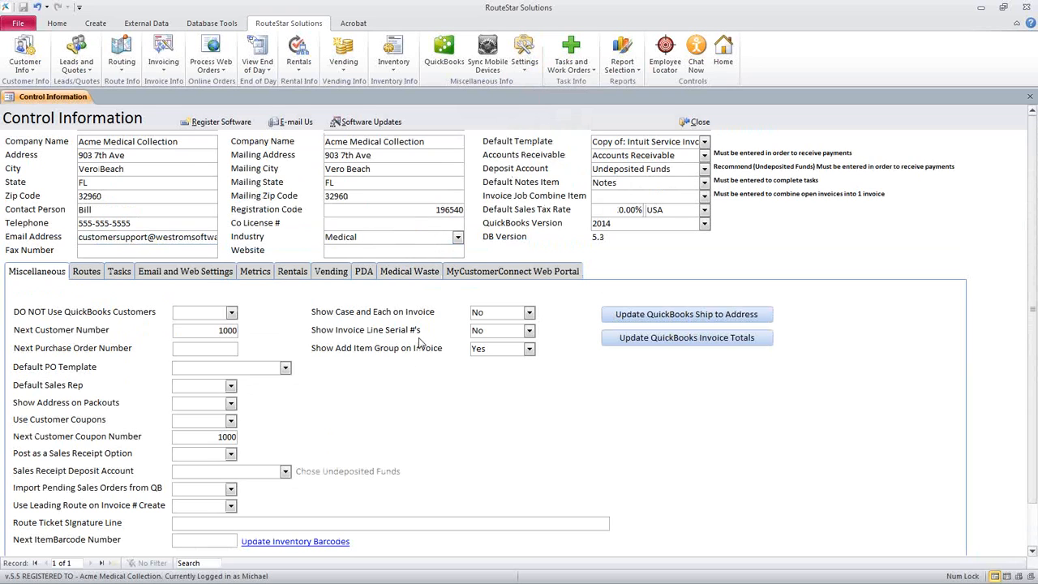
drag(368, 236, 303, 242)
Open the Medical Waste settings and choose Version 2 as the Template Type
click(427, 275)
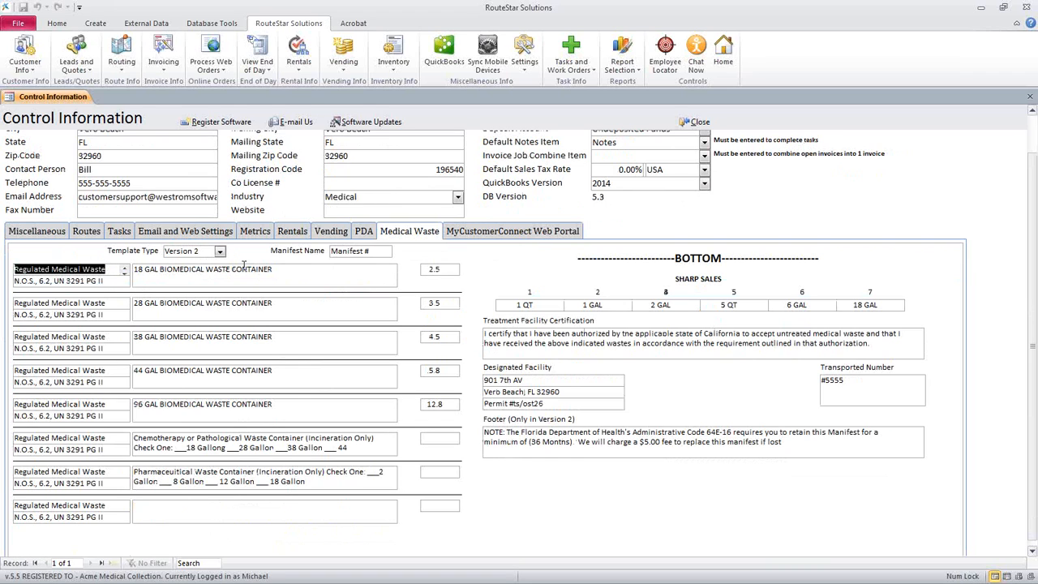
click(220, 252)
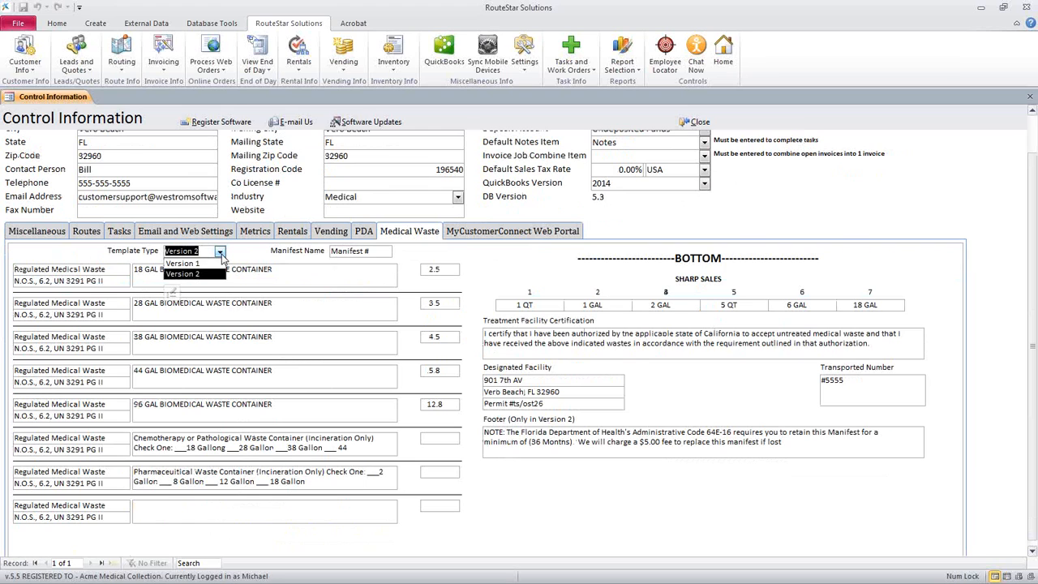
click(185, 277)
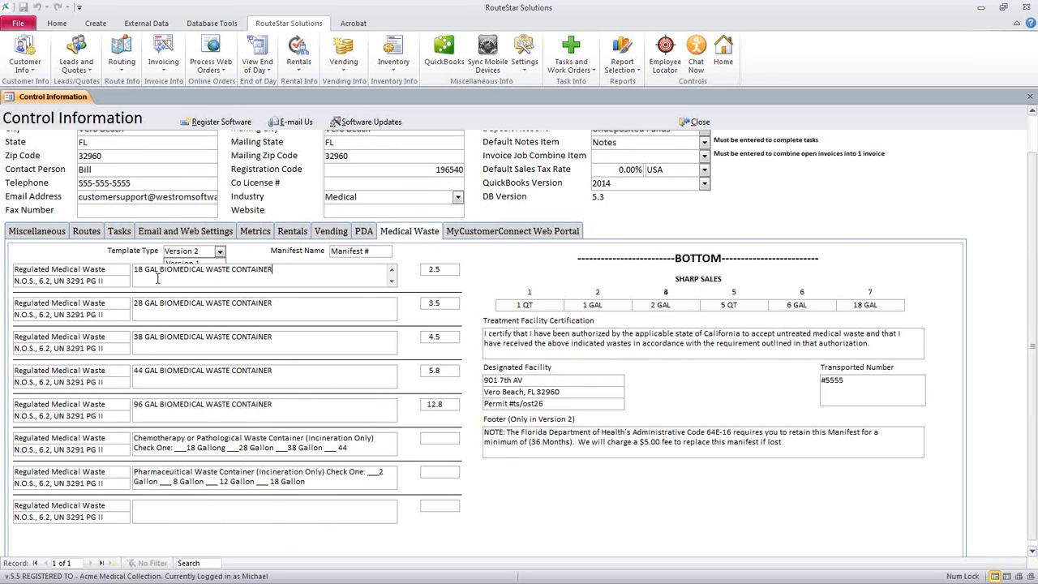
Review the manifest's container descriptions, from the 18 GAL biomedical container to the blank last line, and close Control Information
drag(290, 269, 128, 312)
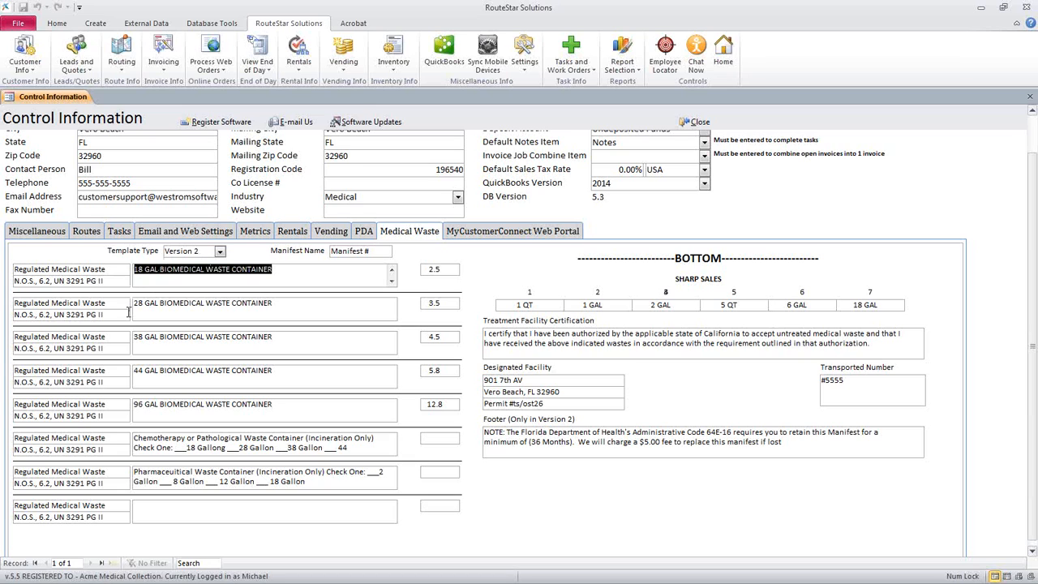
click(251, 447)
click(263, 470)
click(270, 516)
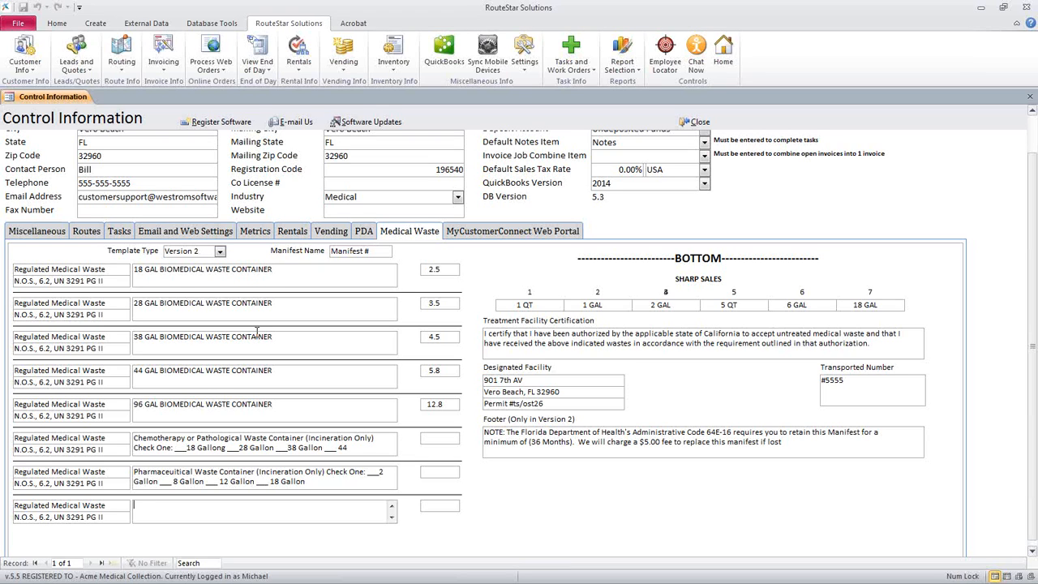
click(695, 122)
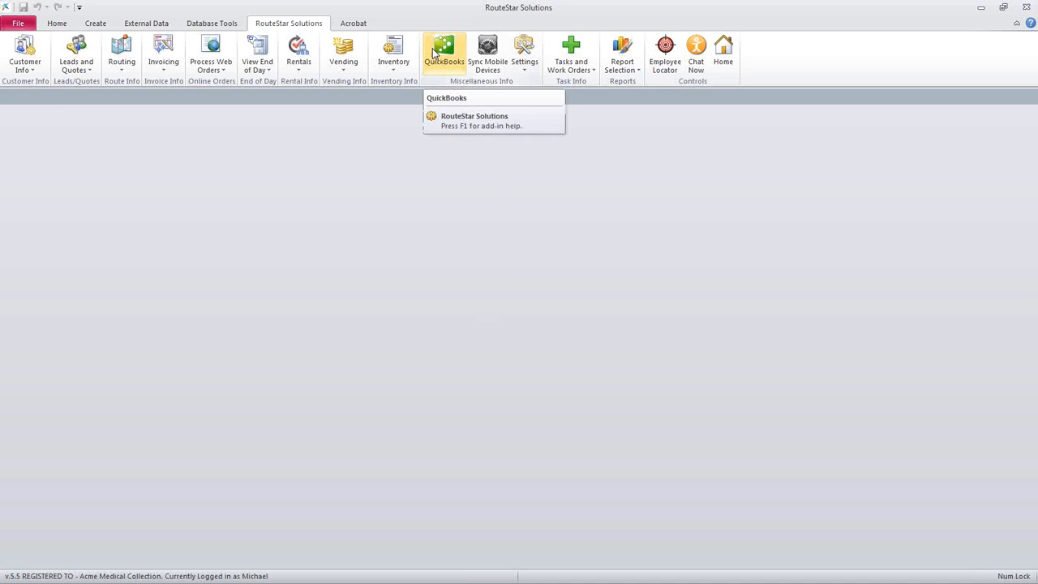
Log in again with the administrator account, entering its user name and account password
click(525, 70)
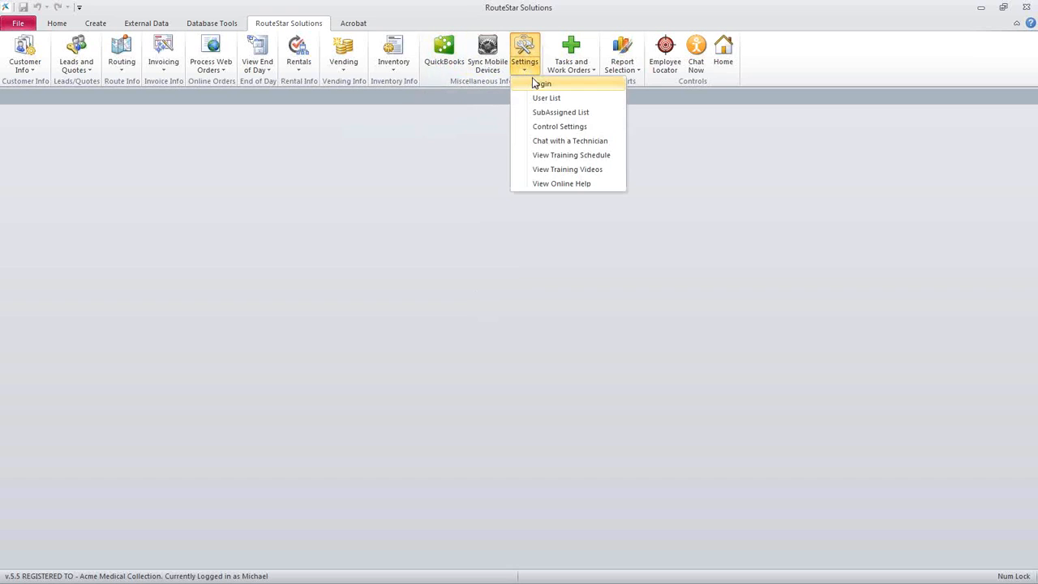
click(540, 83)
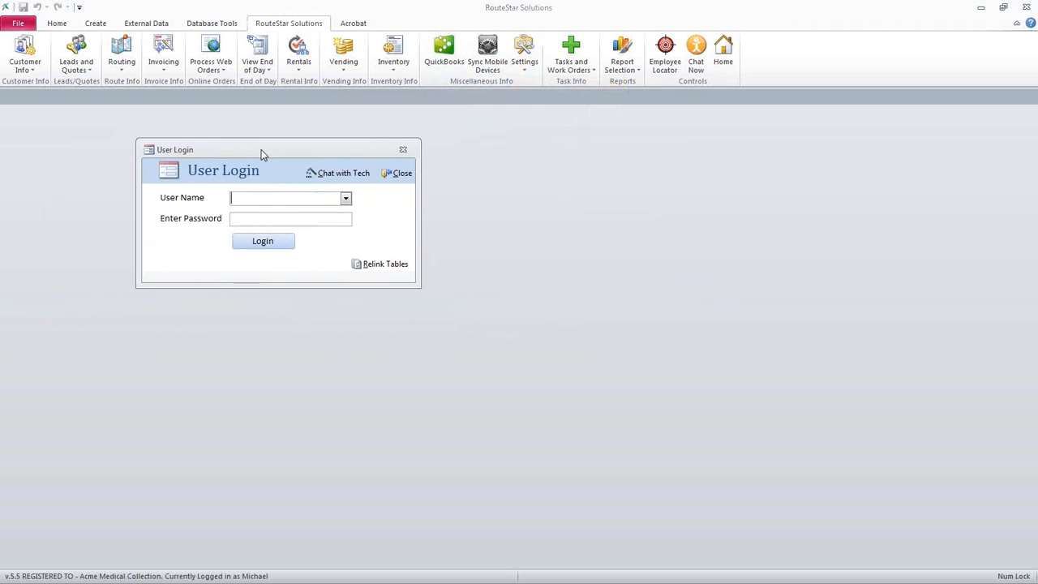
text(admin)
key(Tab)
text(admin)
key(Return)
Open the QuickBooks Maintenance Menu, review its update and reload options, and close it
click(443, 54)
drag(412, 84, 475, 77)
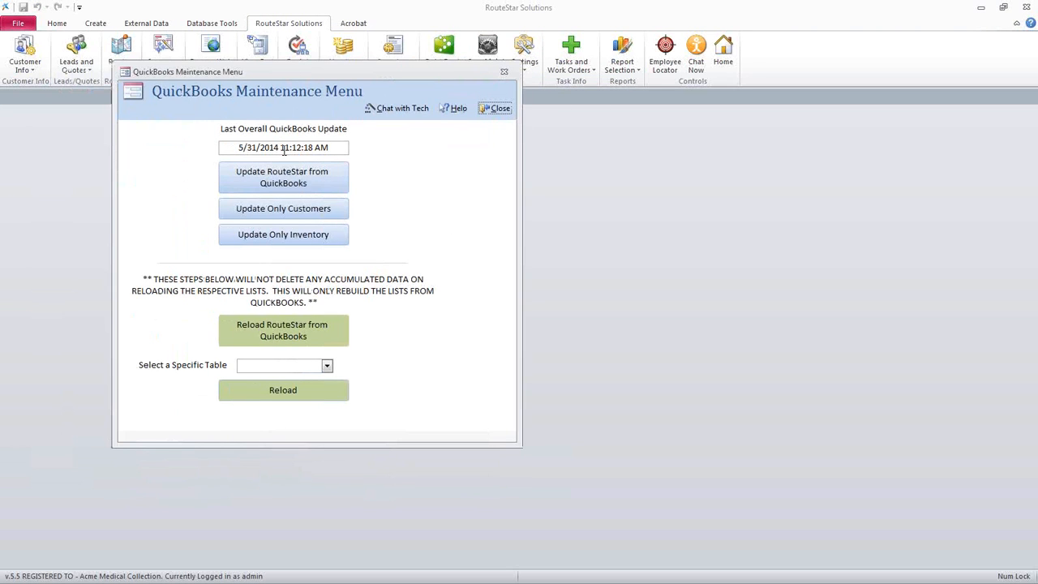
drag(295, 74, 228, 124)
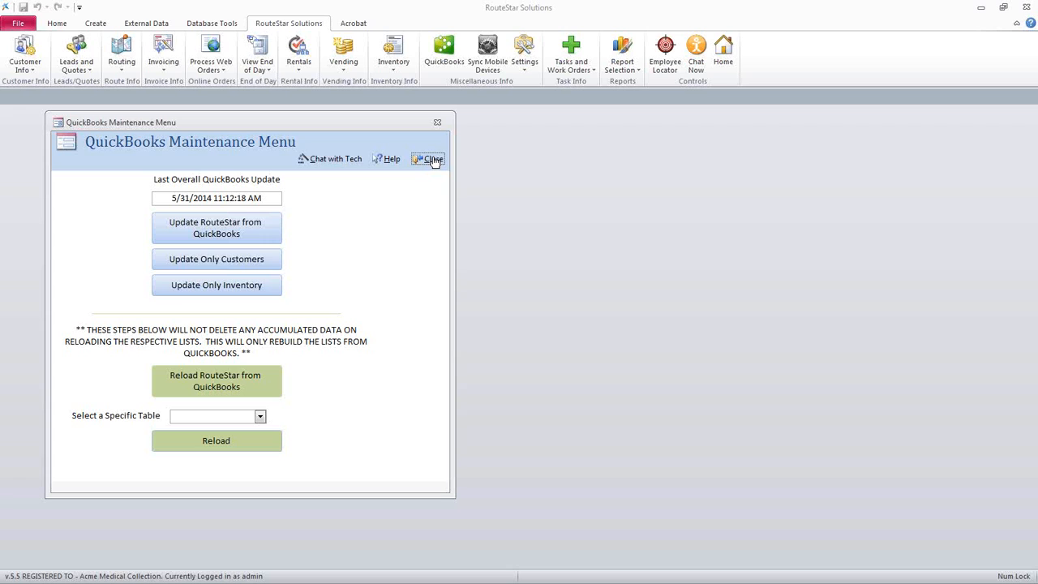
click(434, 160)
View the pending invoices to examine the option for posting to QuickBooks, and close the Open Invoice List
click(154, 71)
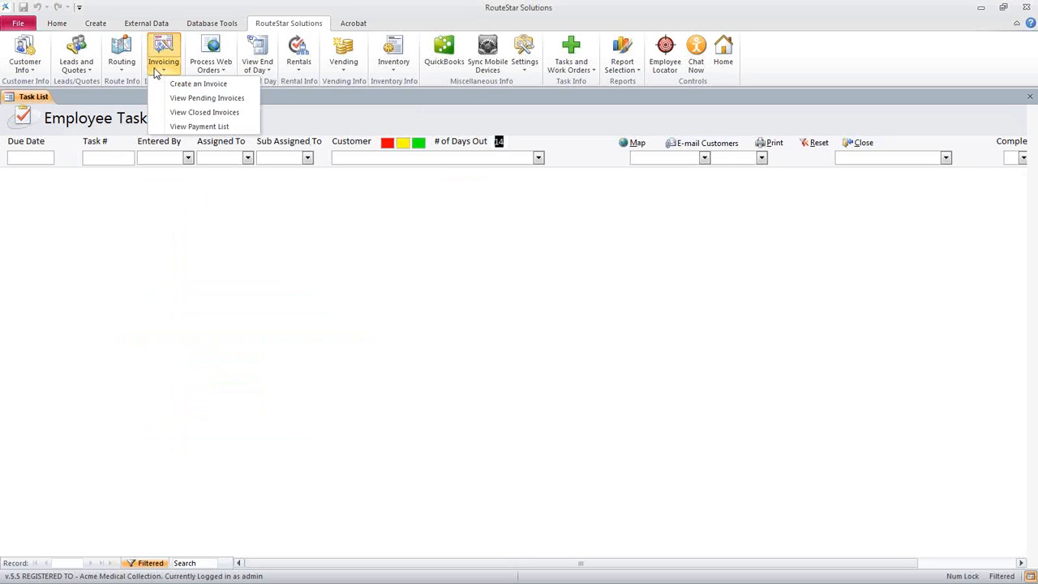
click(182, 99)
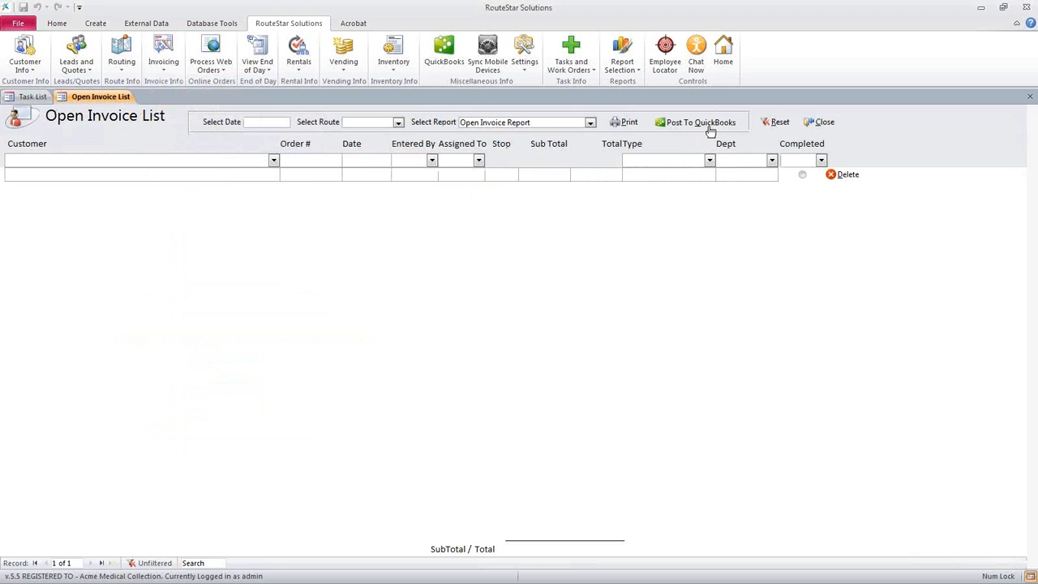
click(823, 122)
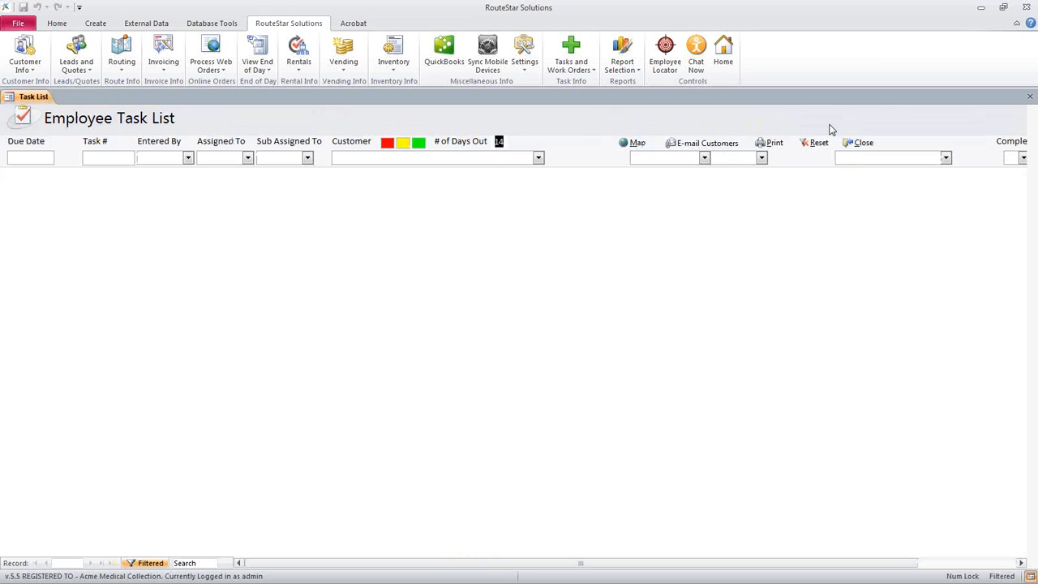
Reopen the QuickBooks Maintenance Menu and move its window aside
click(434, 69)
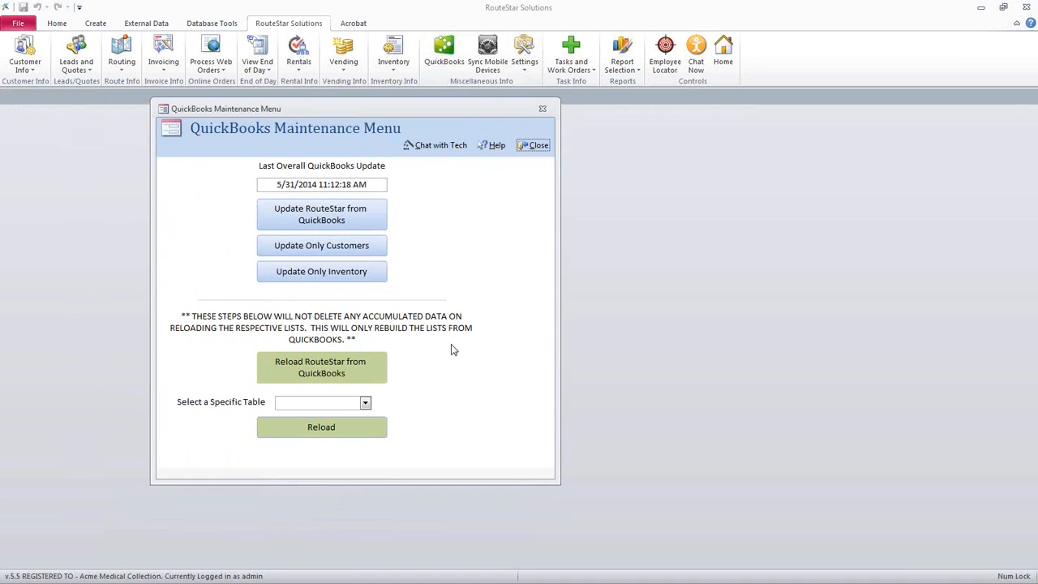
drag(393, 112, 271, 120)
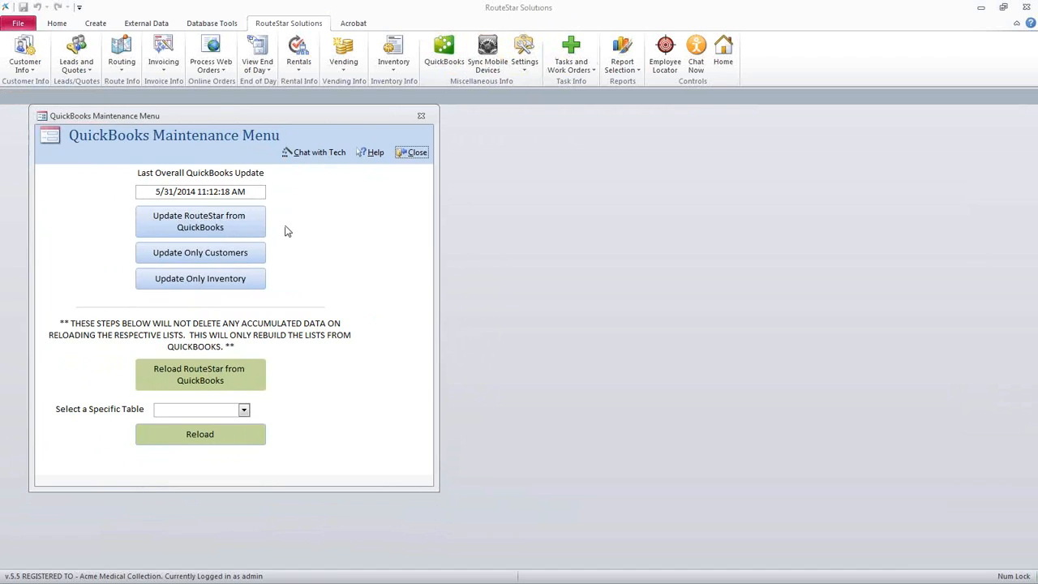